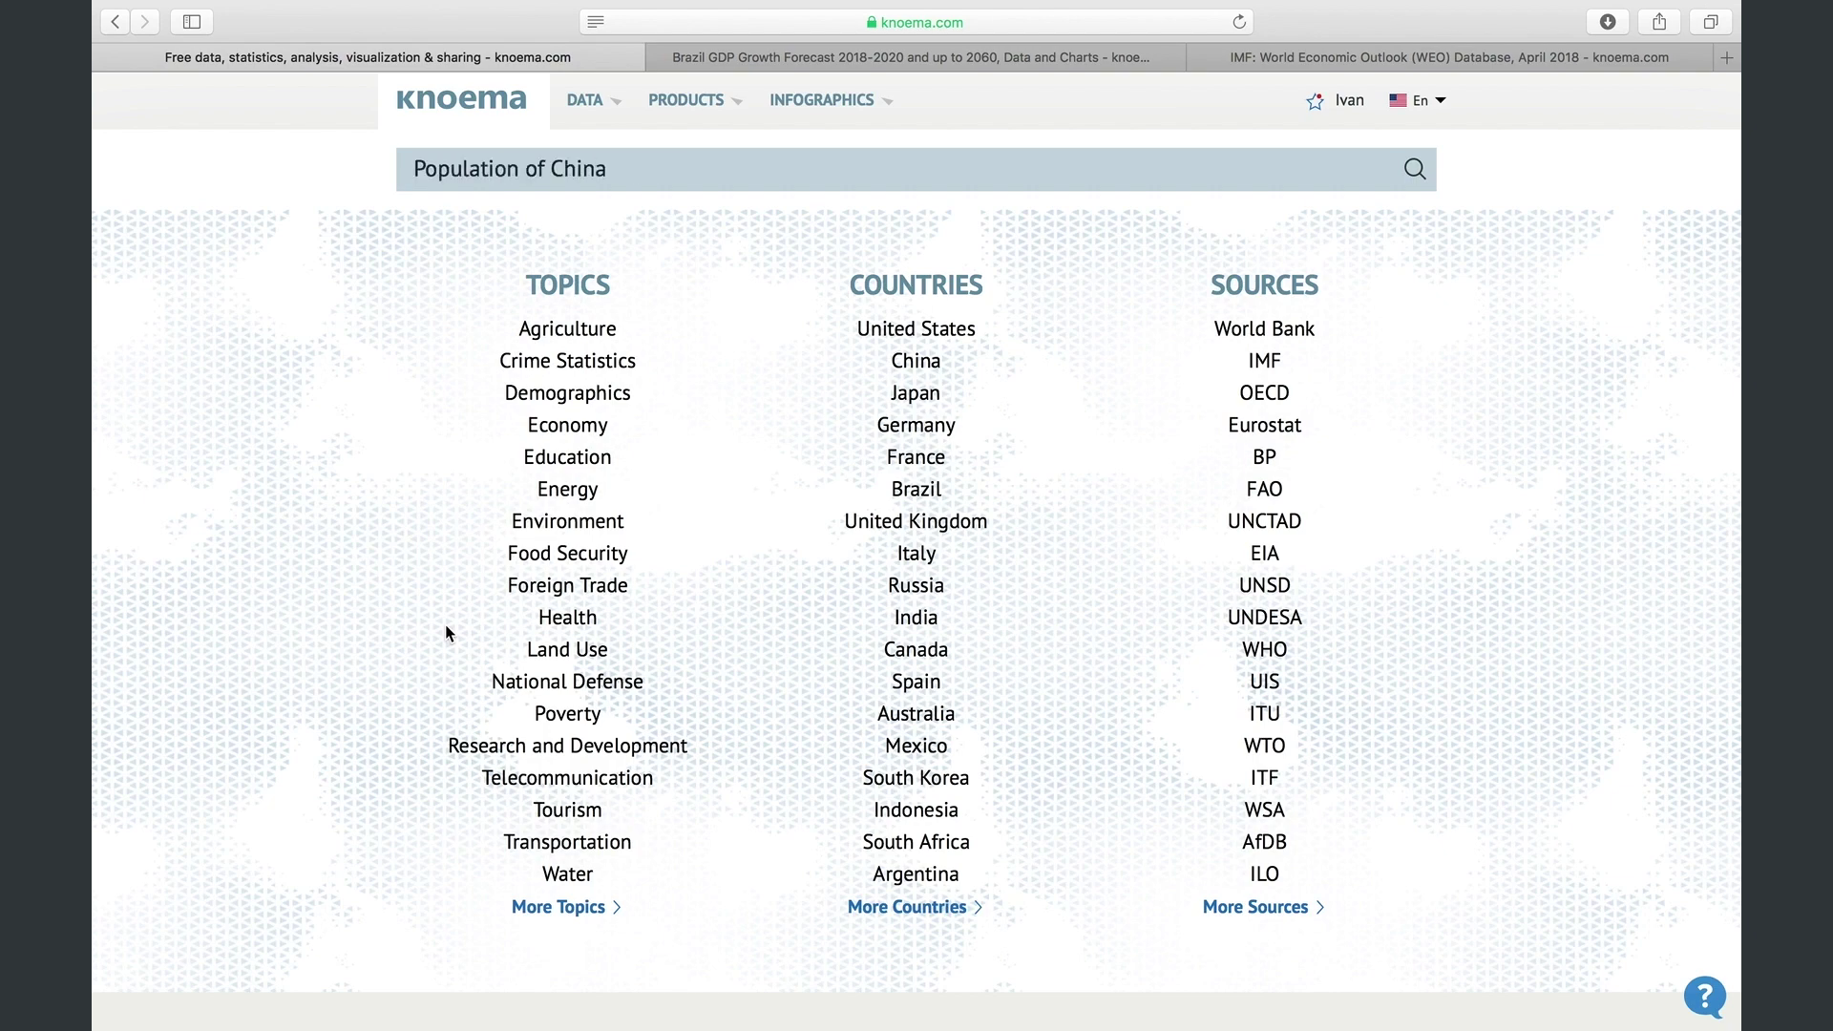
# Open the Aluminium Prices Forecast infographic from Infographics and bring up the account menu
pyautogui.click(862, 99)
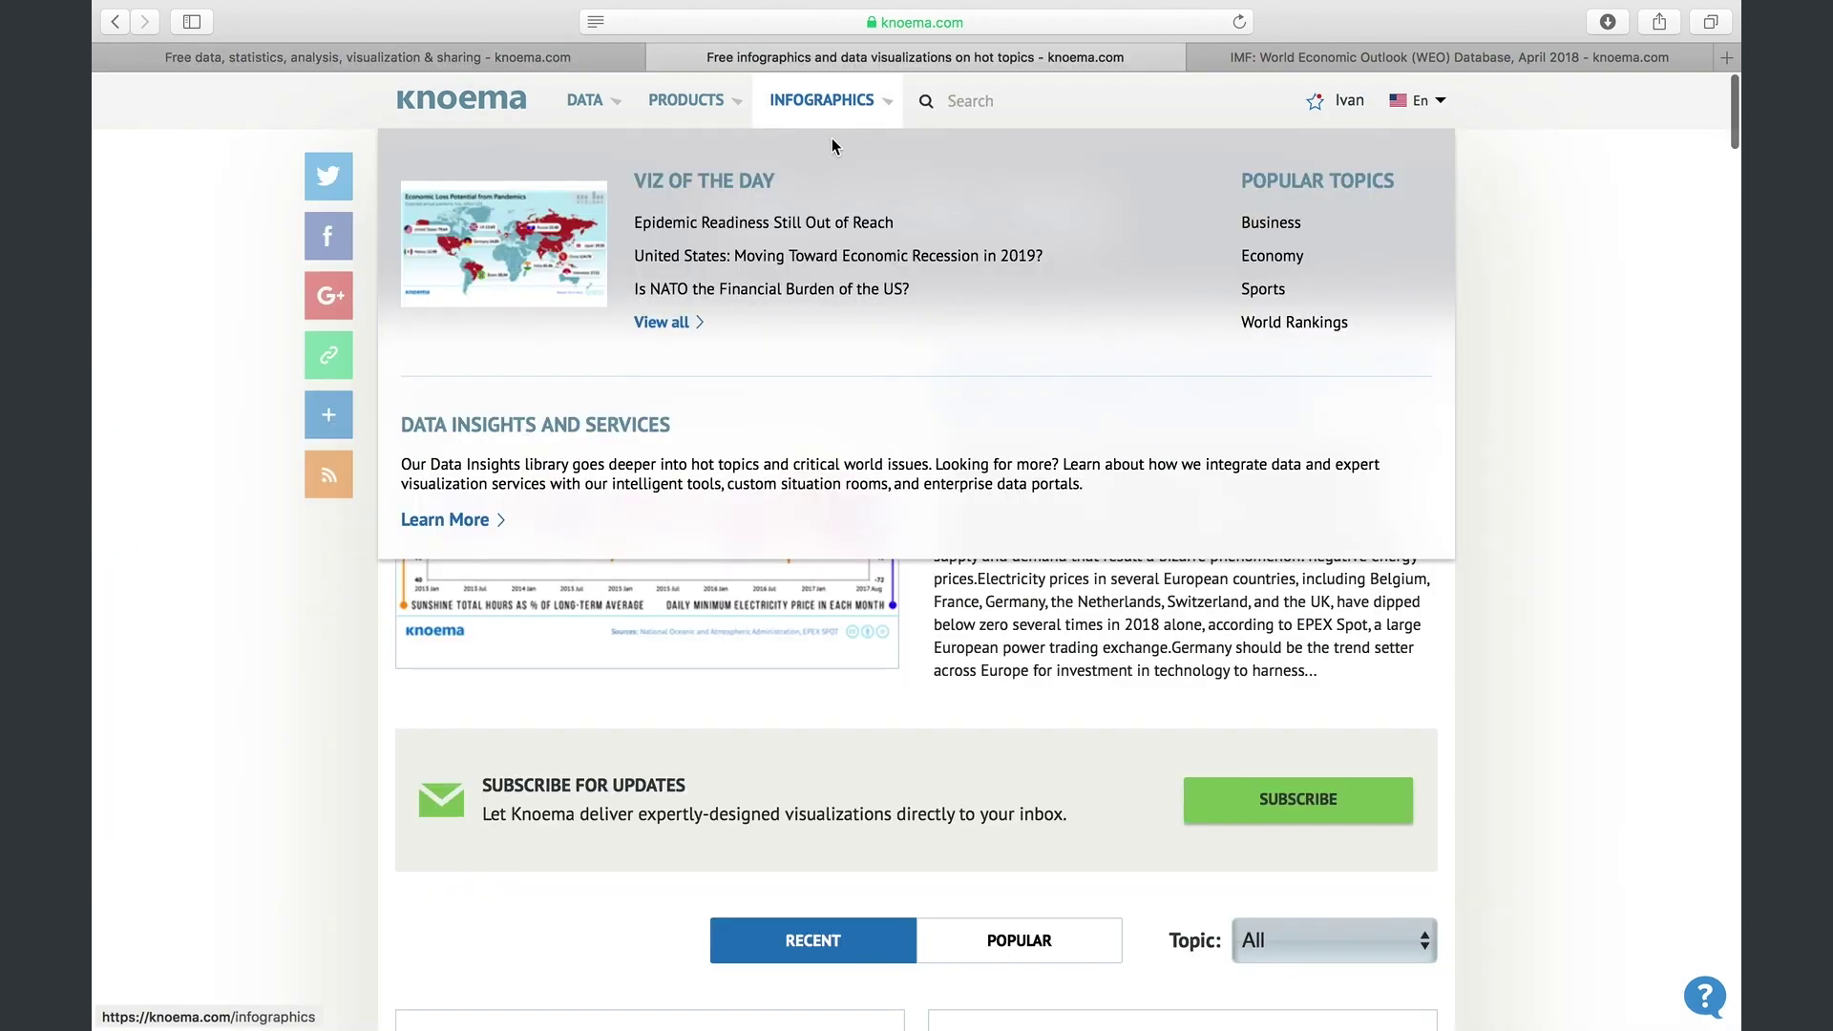
pyautogui.click(441, 524)
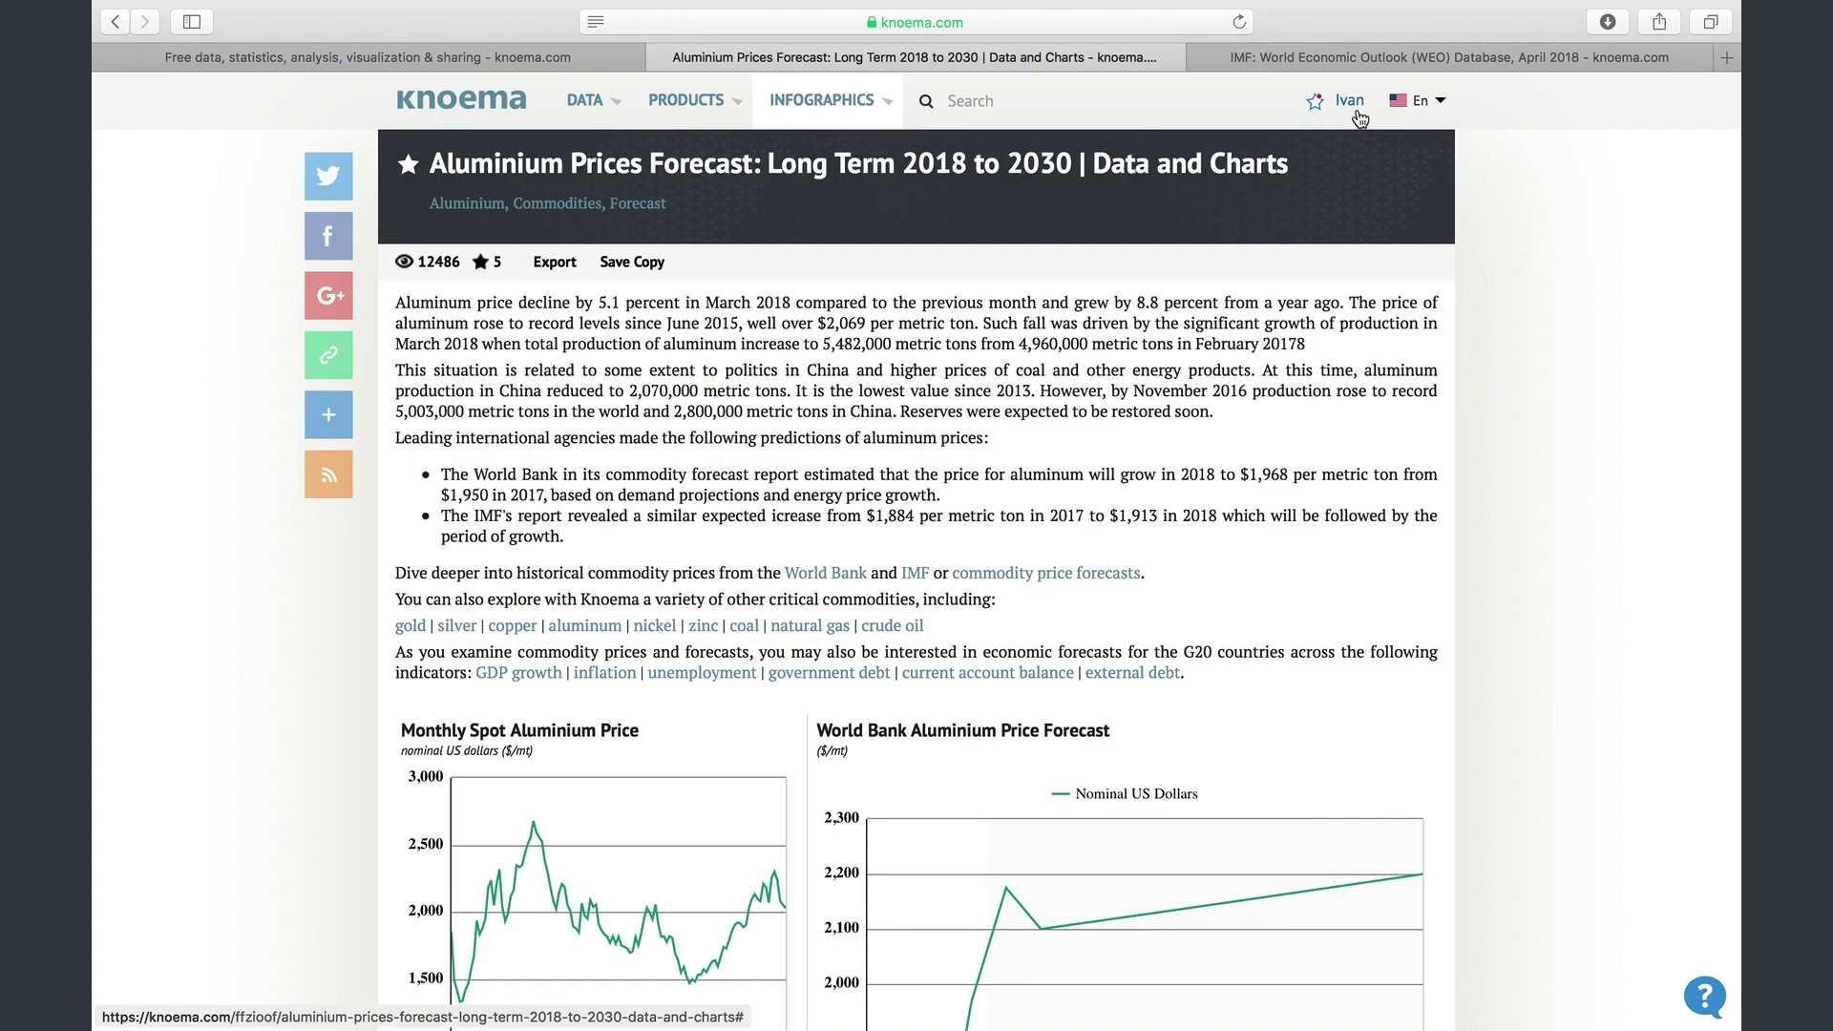
pyautogui.moveTo(1356, 113)
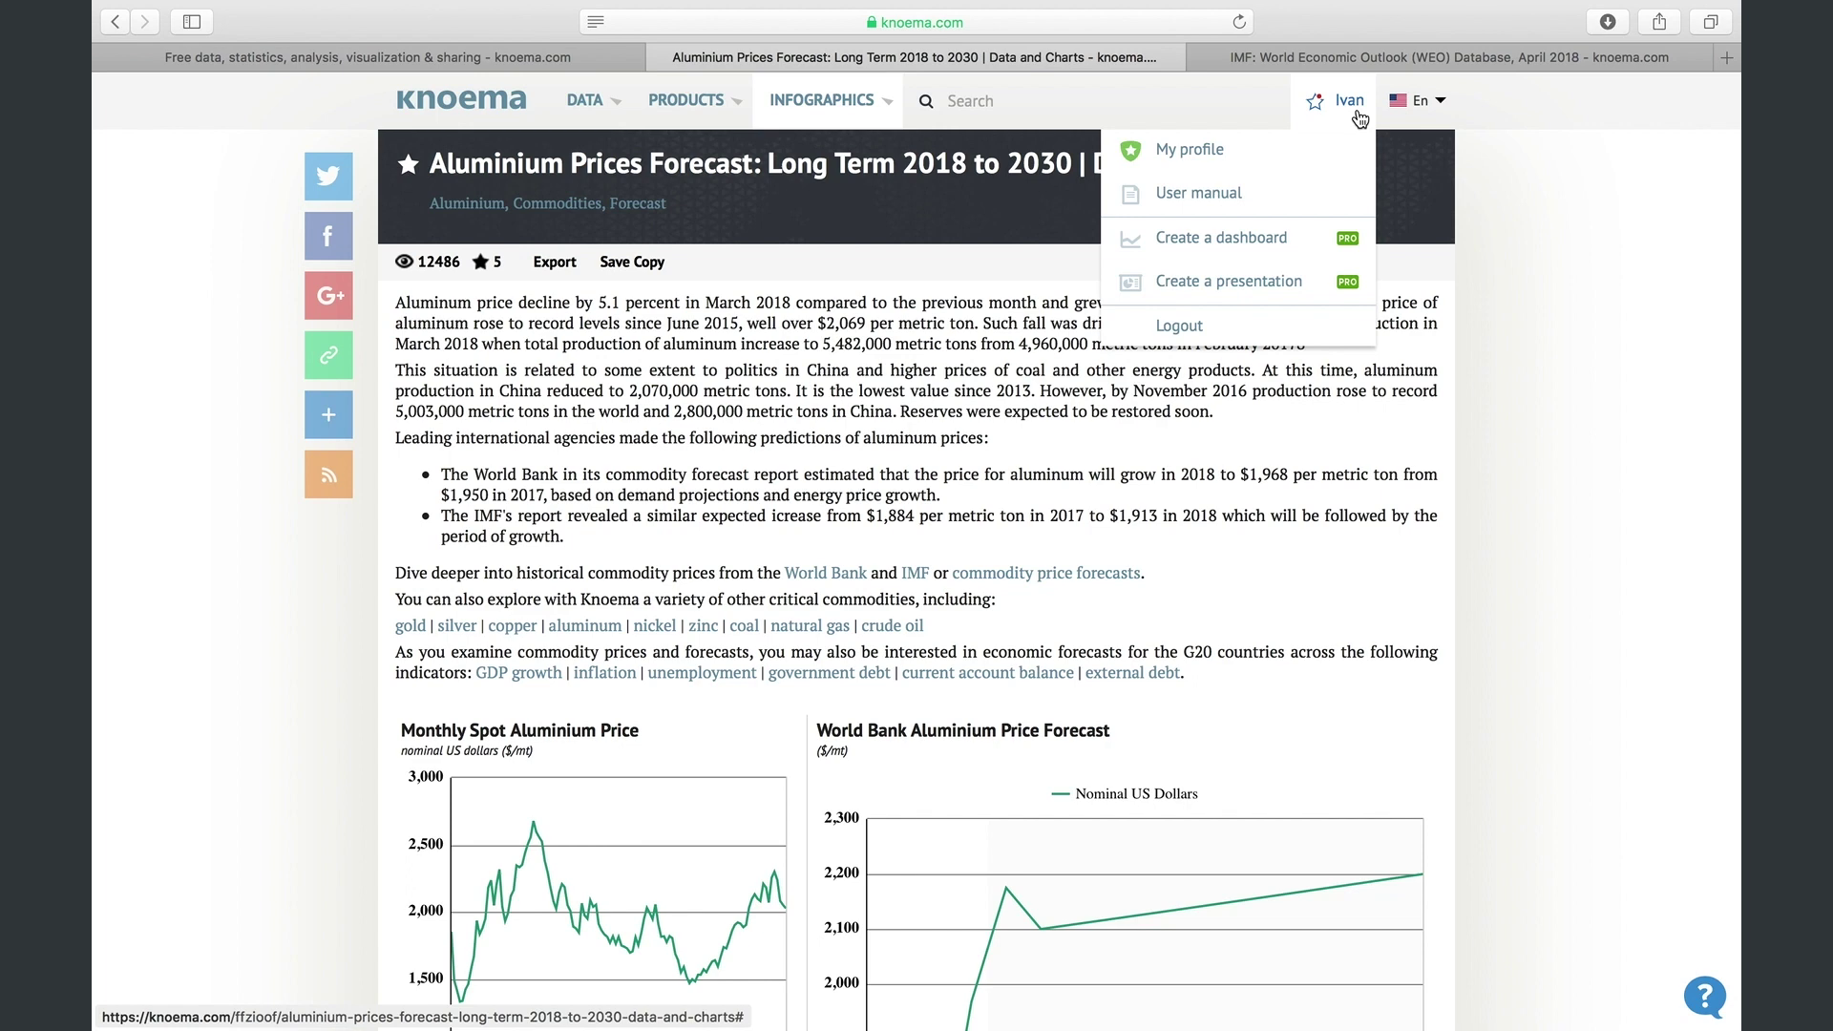
# Create a single-panel dashboard titled 'Brazil Market Potential' and begin adding a chart to it
pyautogui.click(1252, 247)
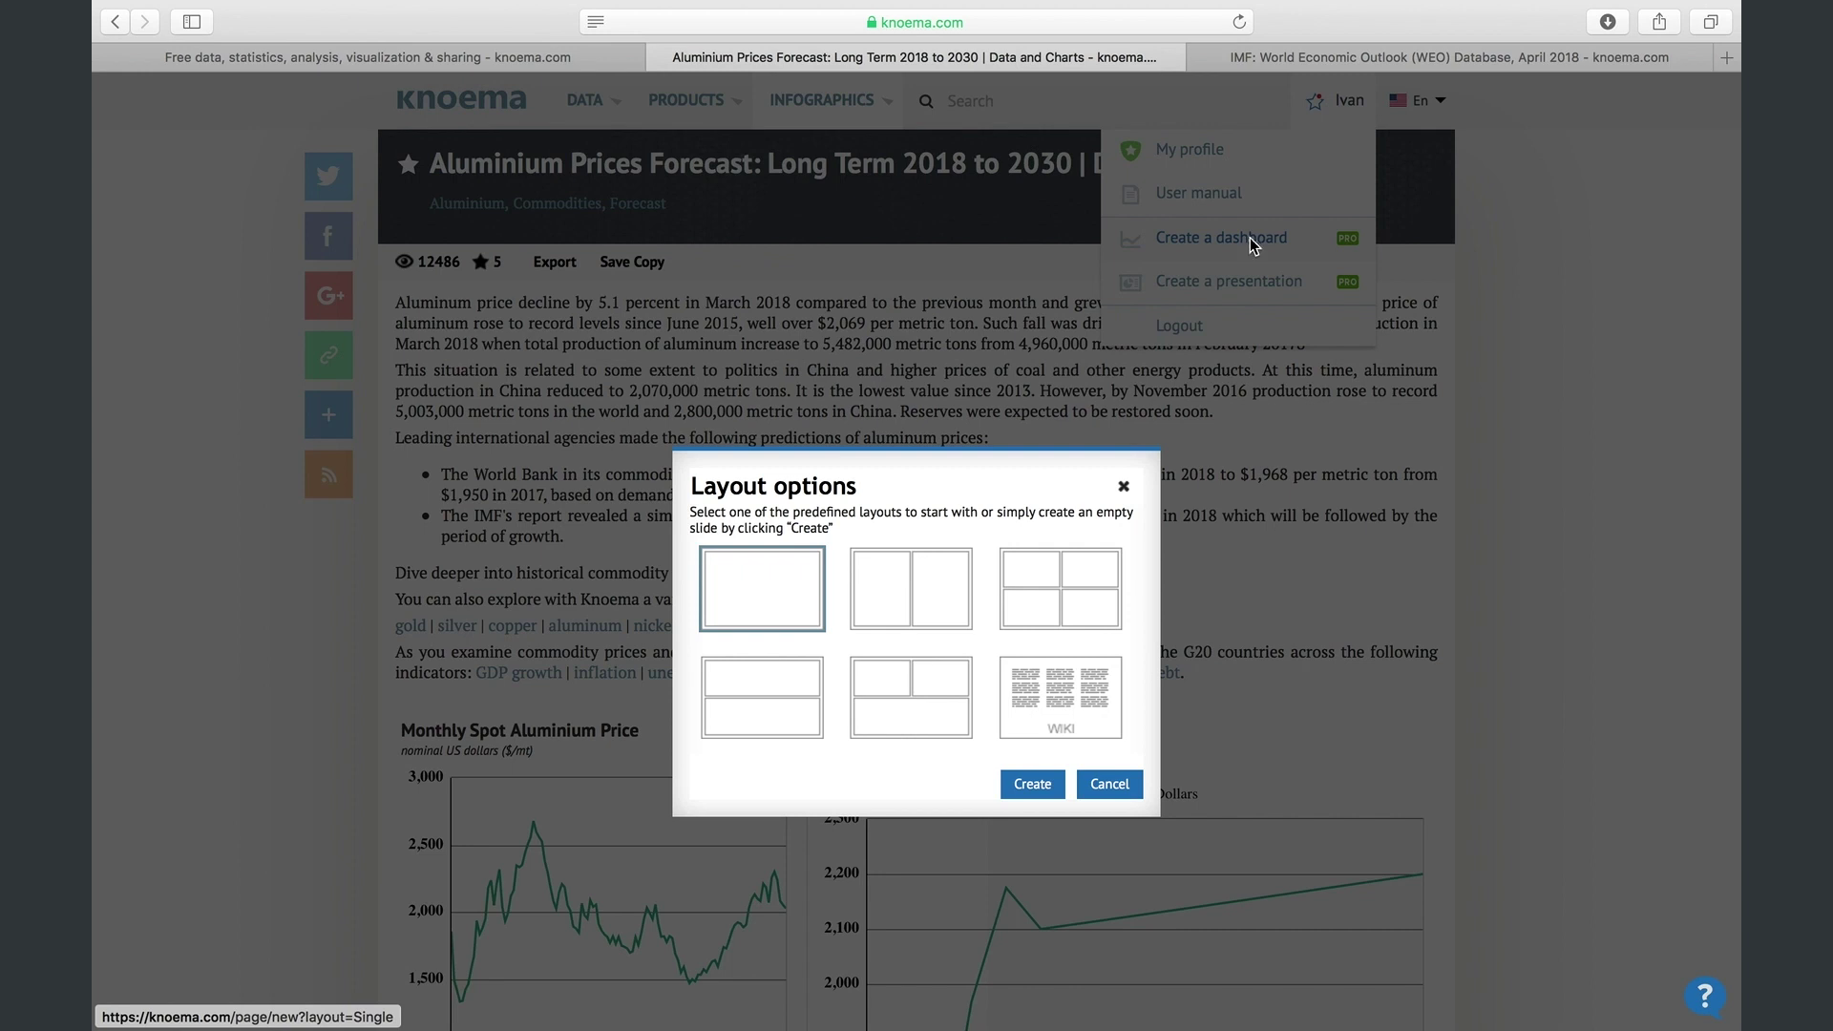
pyautogui.click(1025, 796)
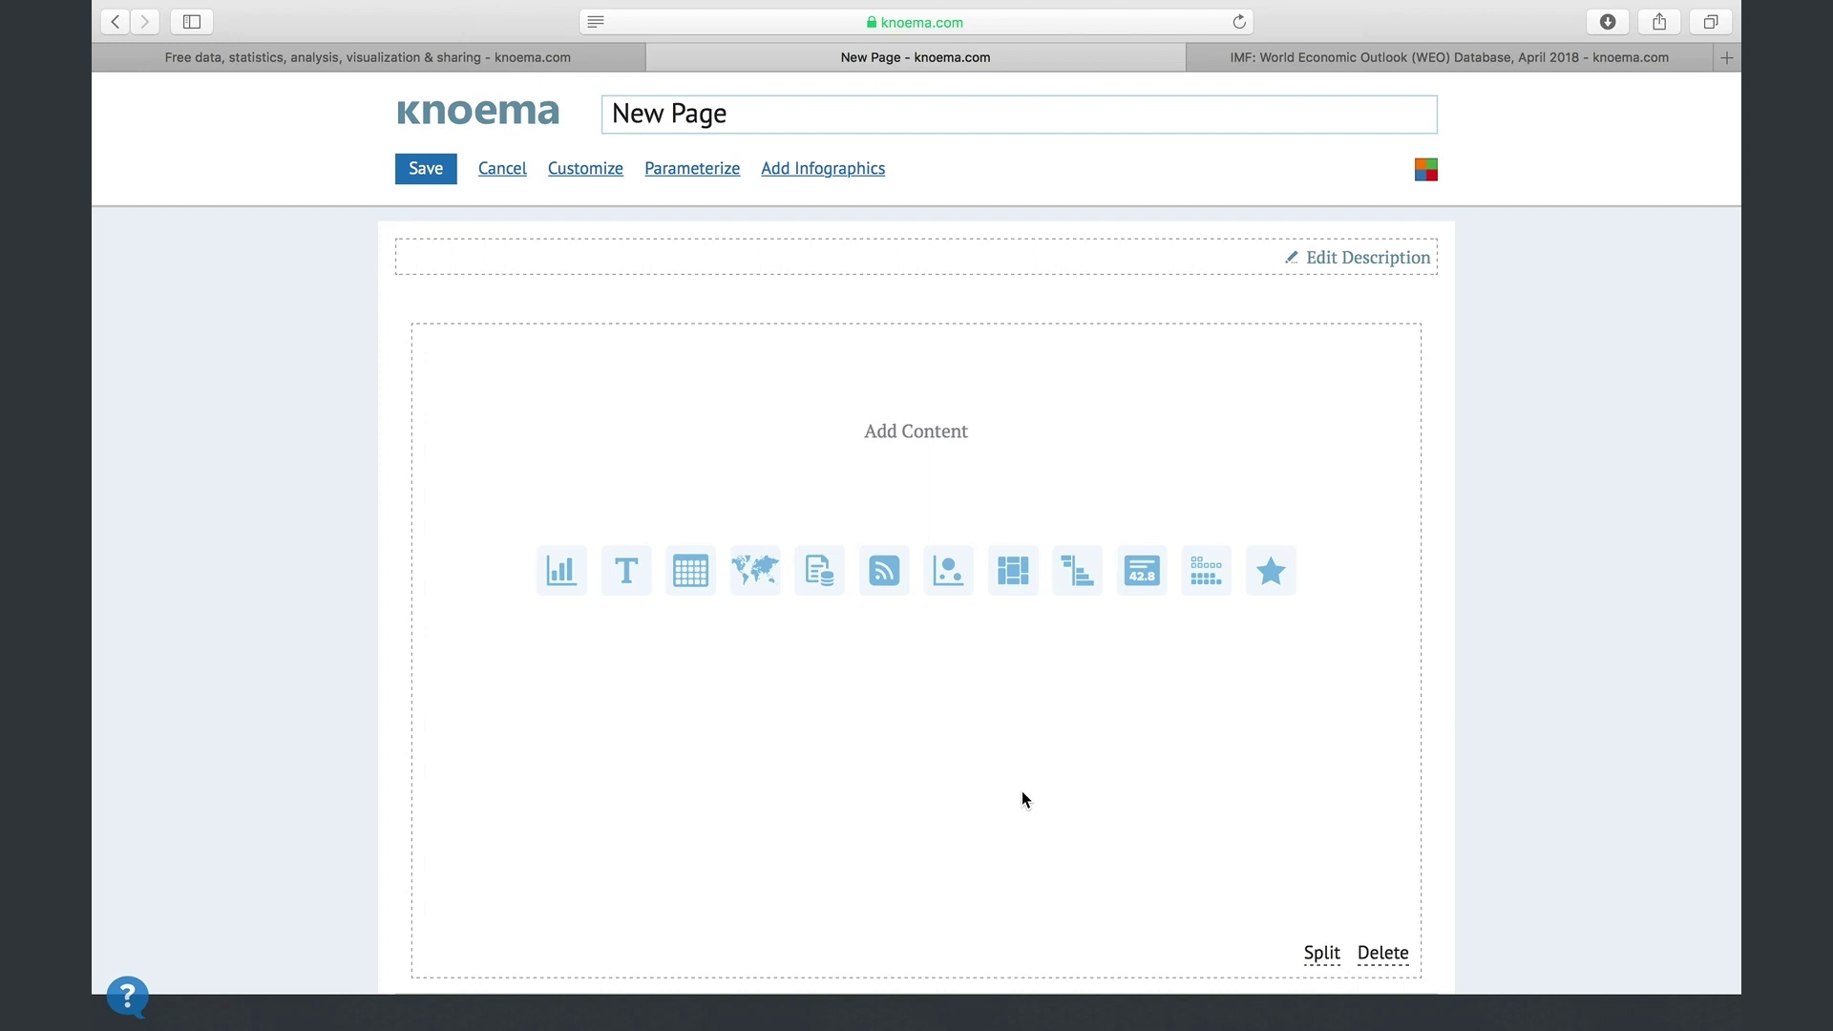
pyautogui.moveTo(731, 114); pyautogui.dragTo(562, 112)
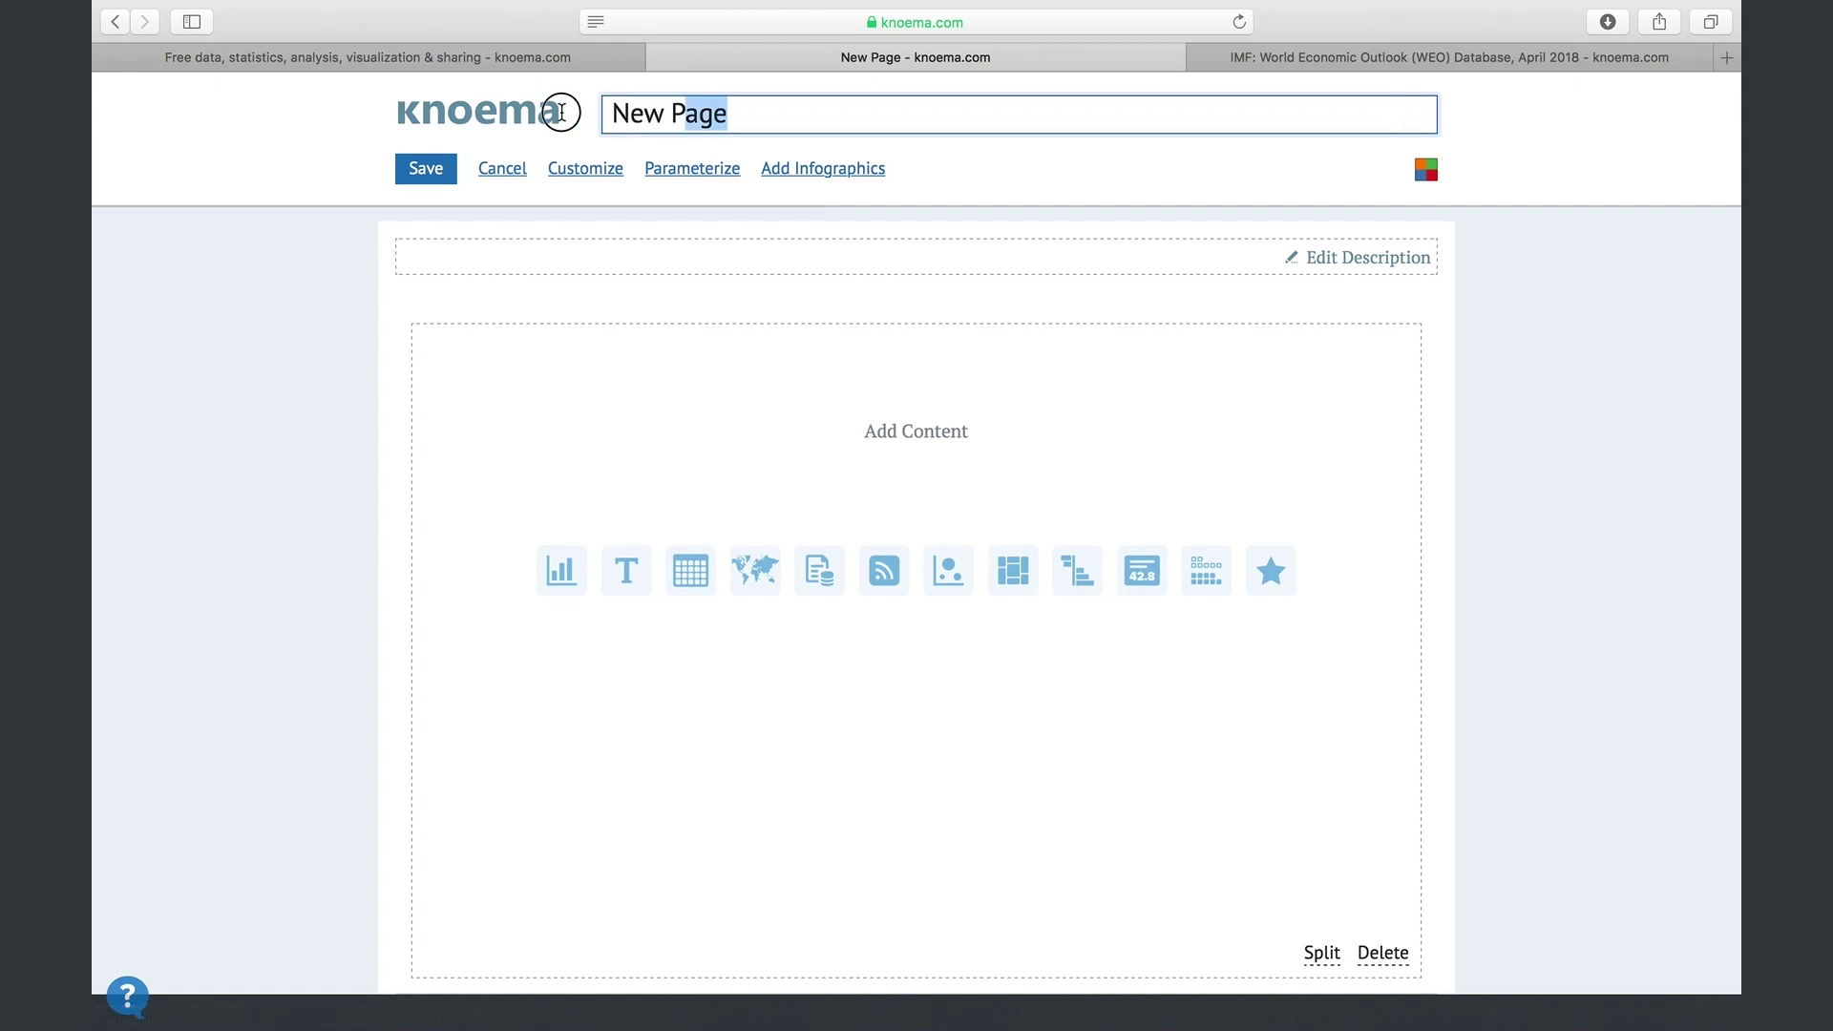
pyautogui.write('Brazil Market Potential')
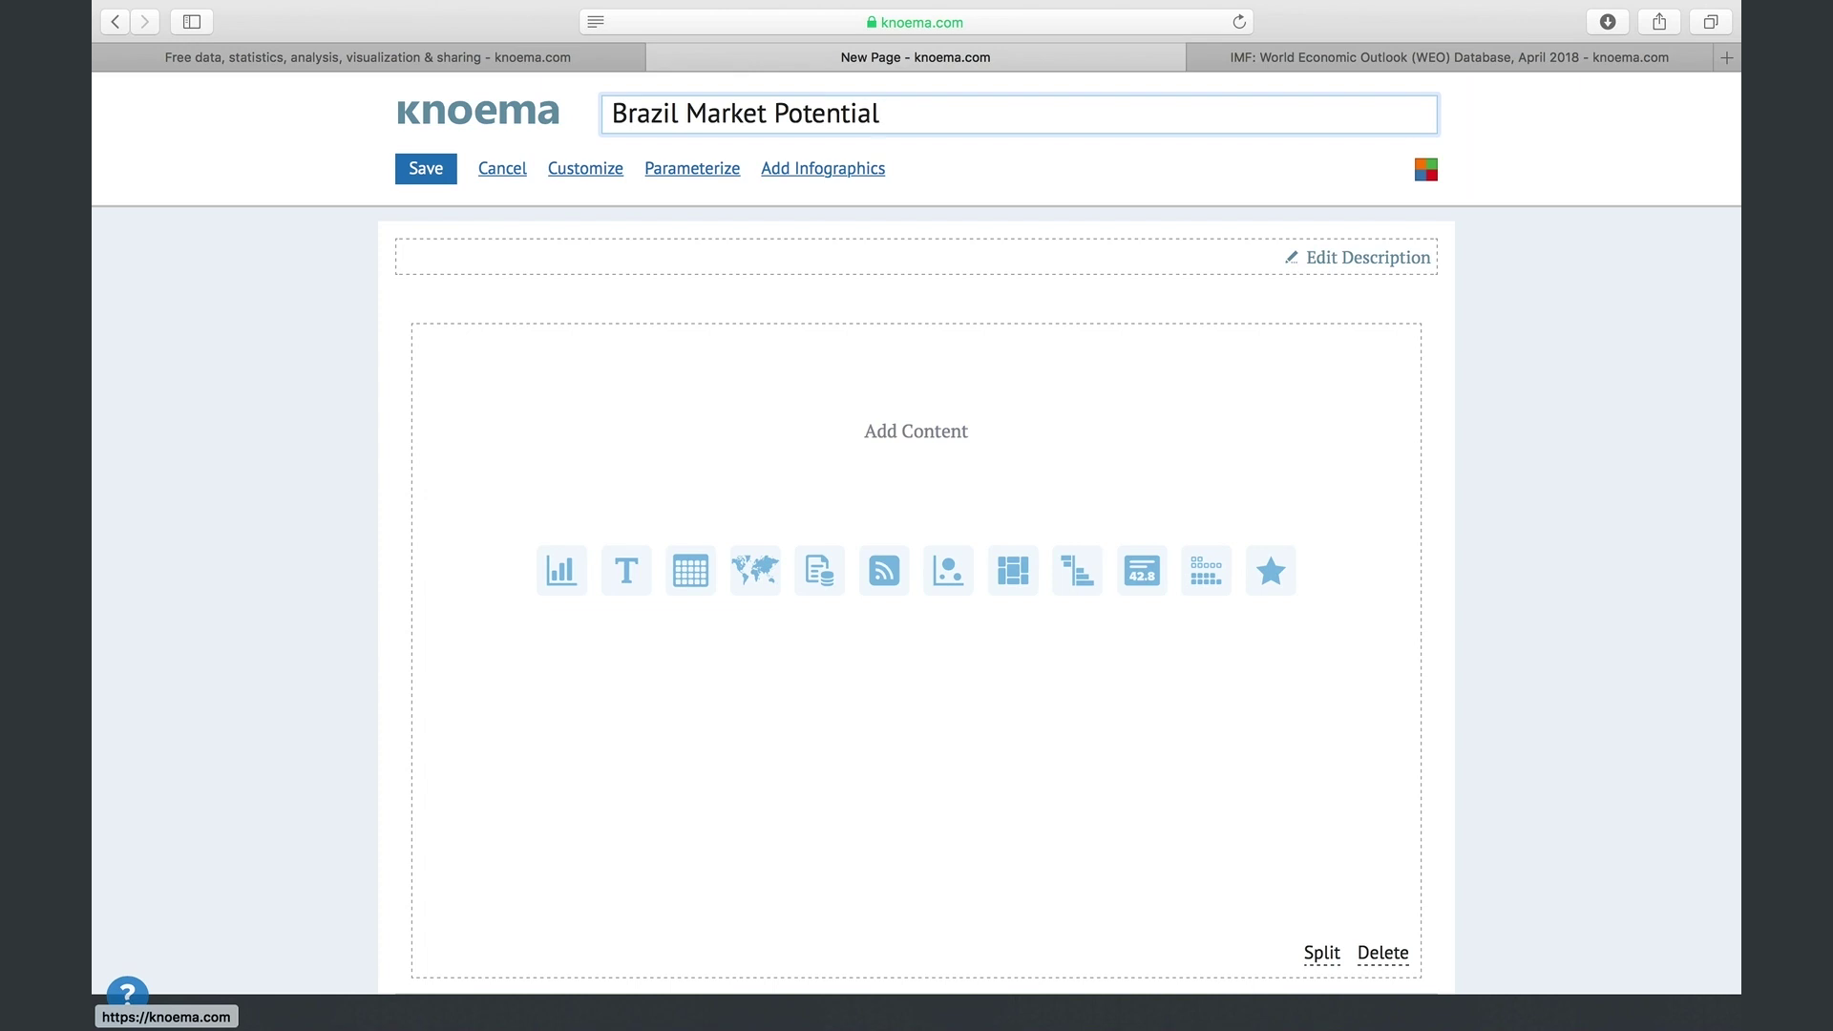
pyautogui.click(560, 581)
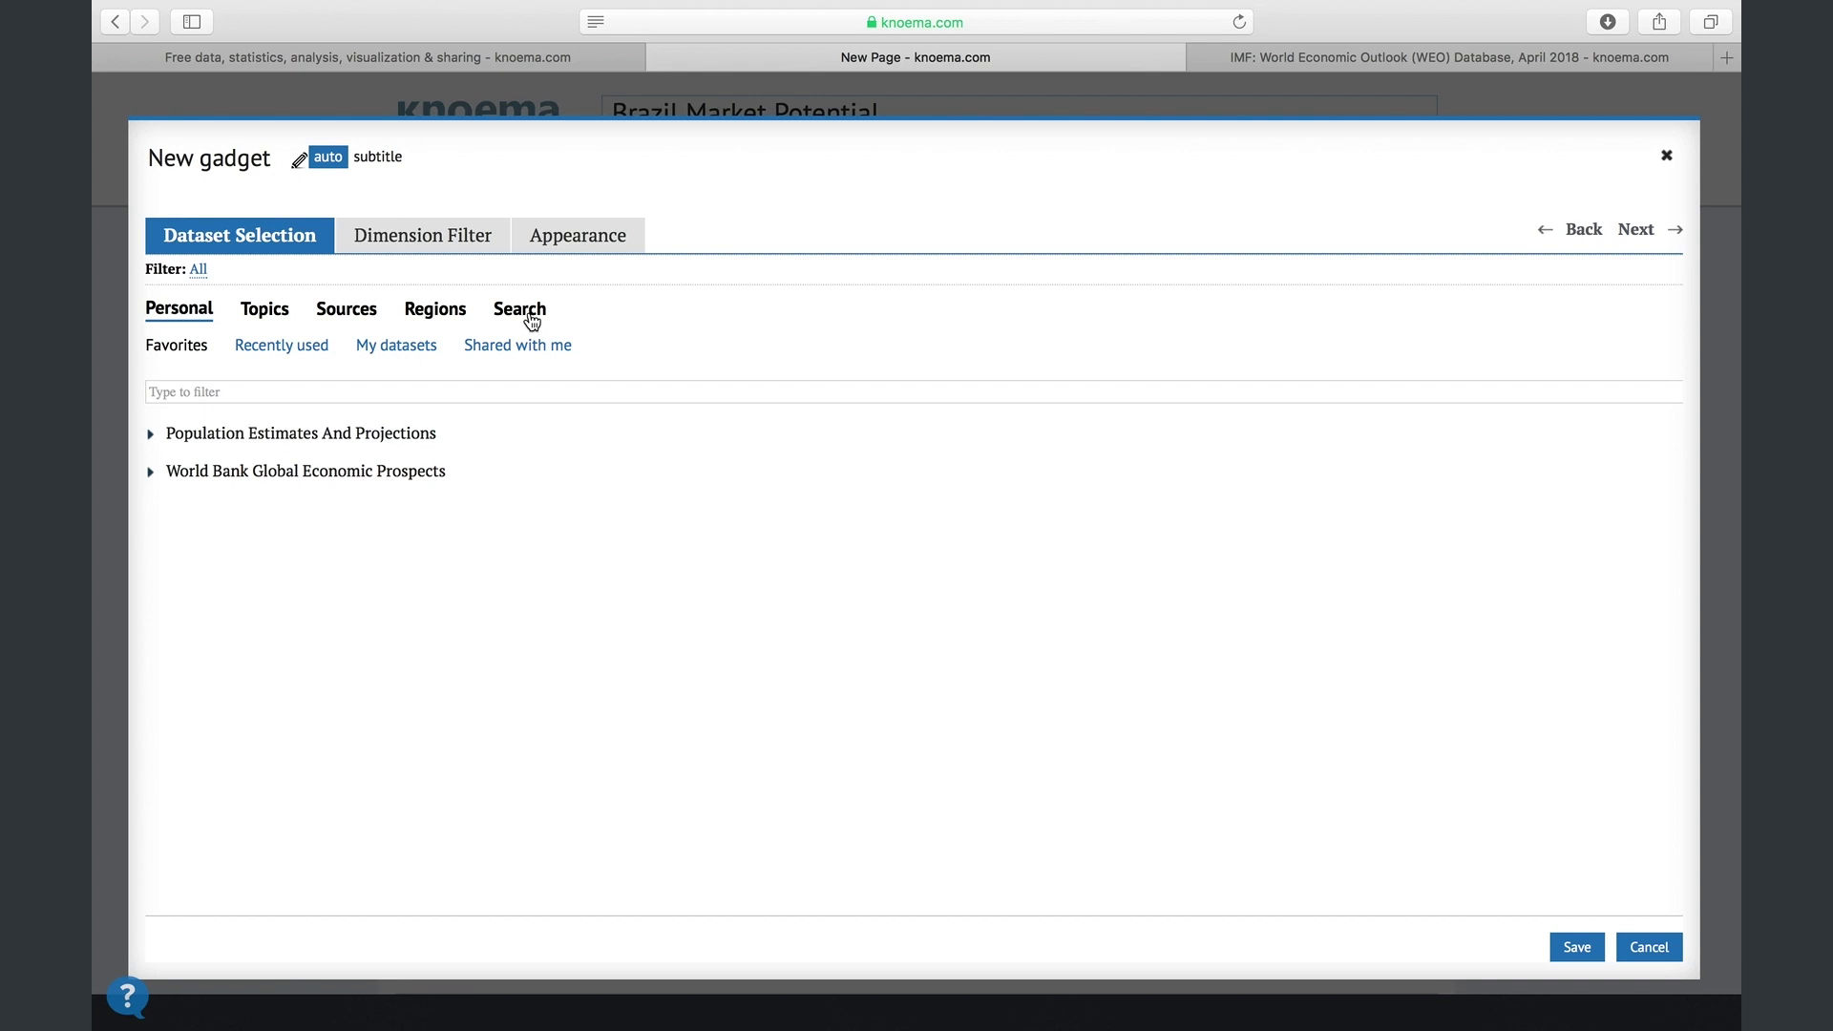
# Use the Population Estimates And Projections dataset with Brazil as the country
pyautogui.click(248, 437)
pyautogui.click(214, 571)
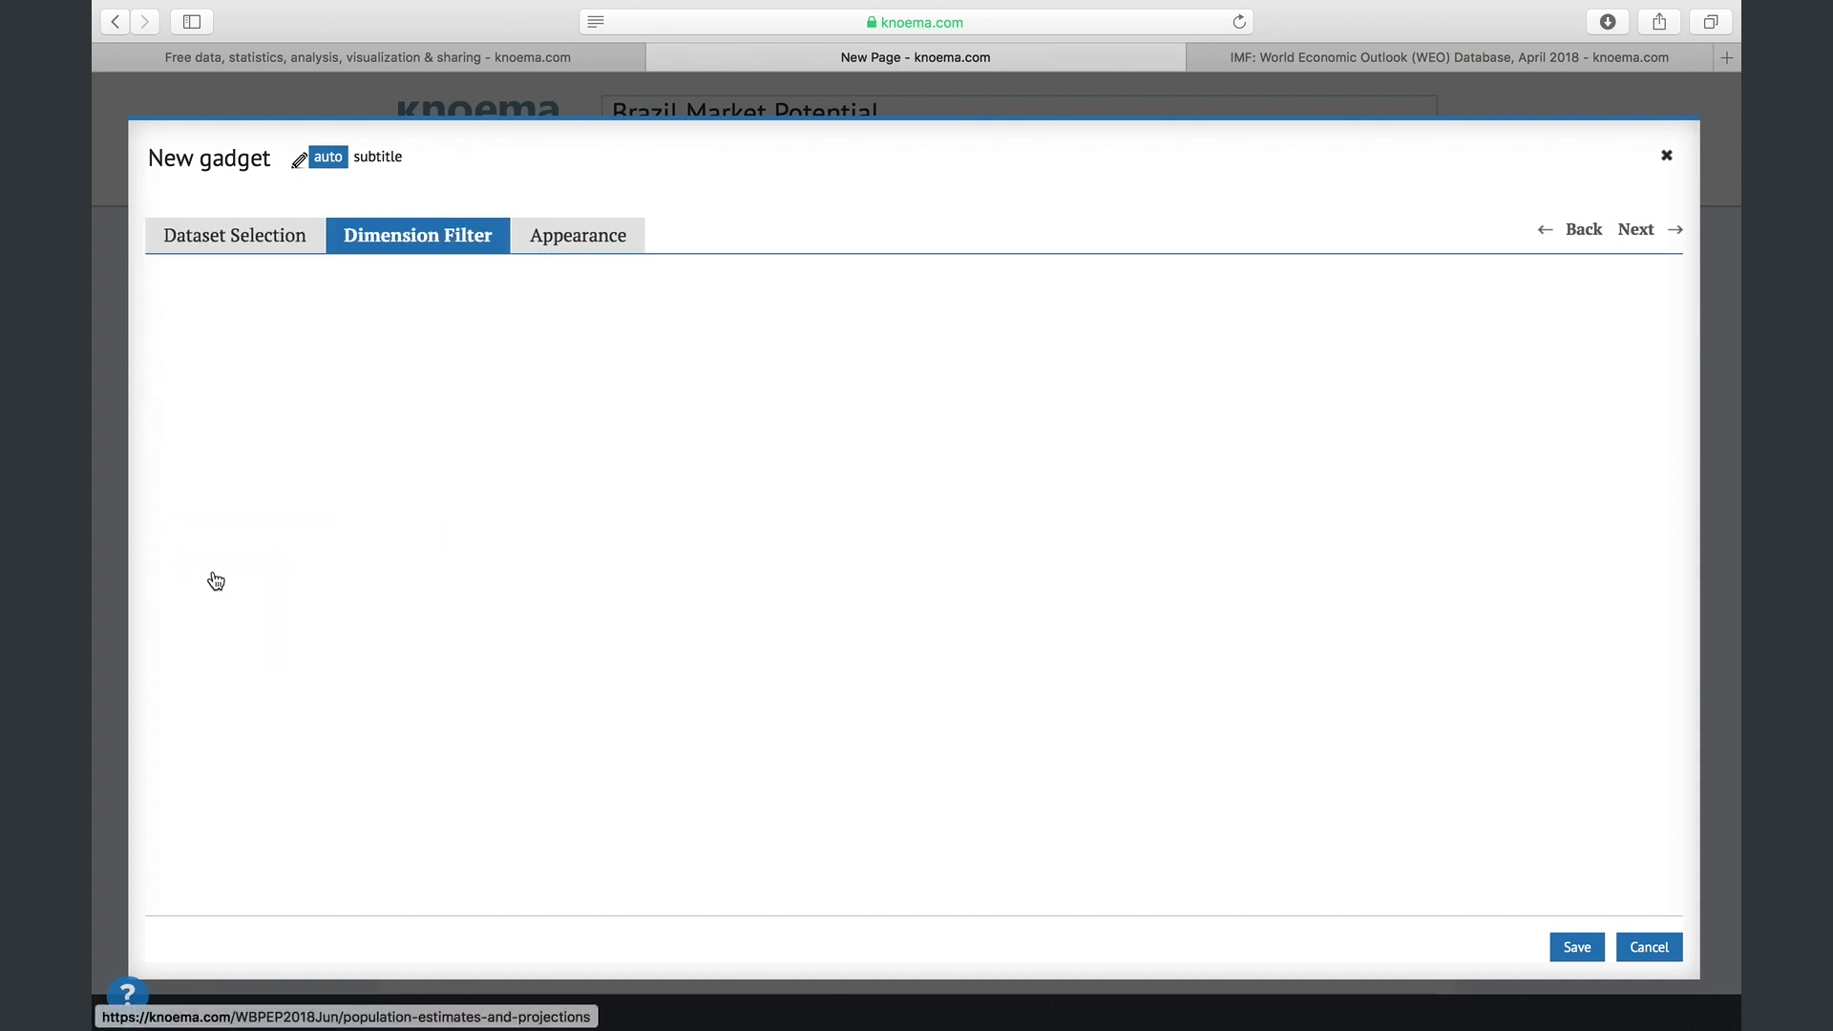
pyautogui.click(271, 303)
pyautogui.write('Brazil')
pyautogui.click(214, 394)
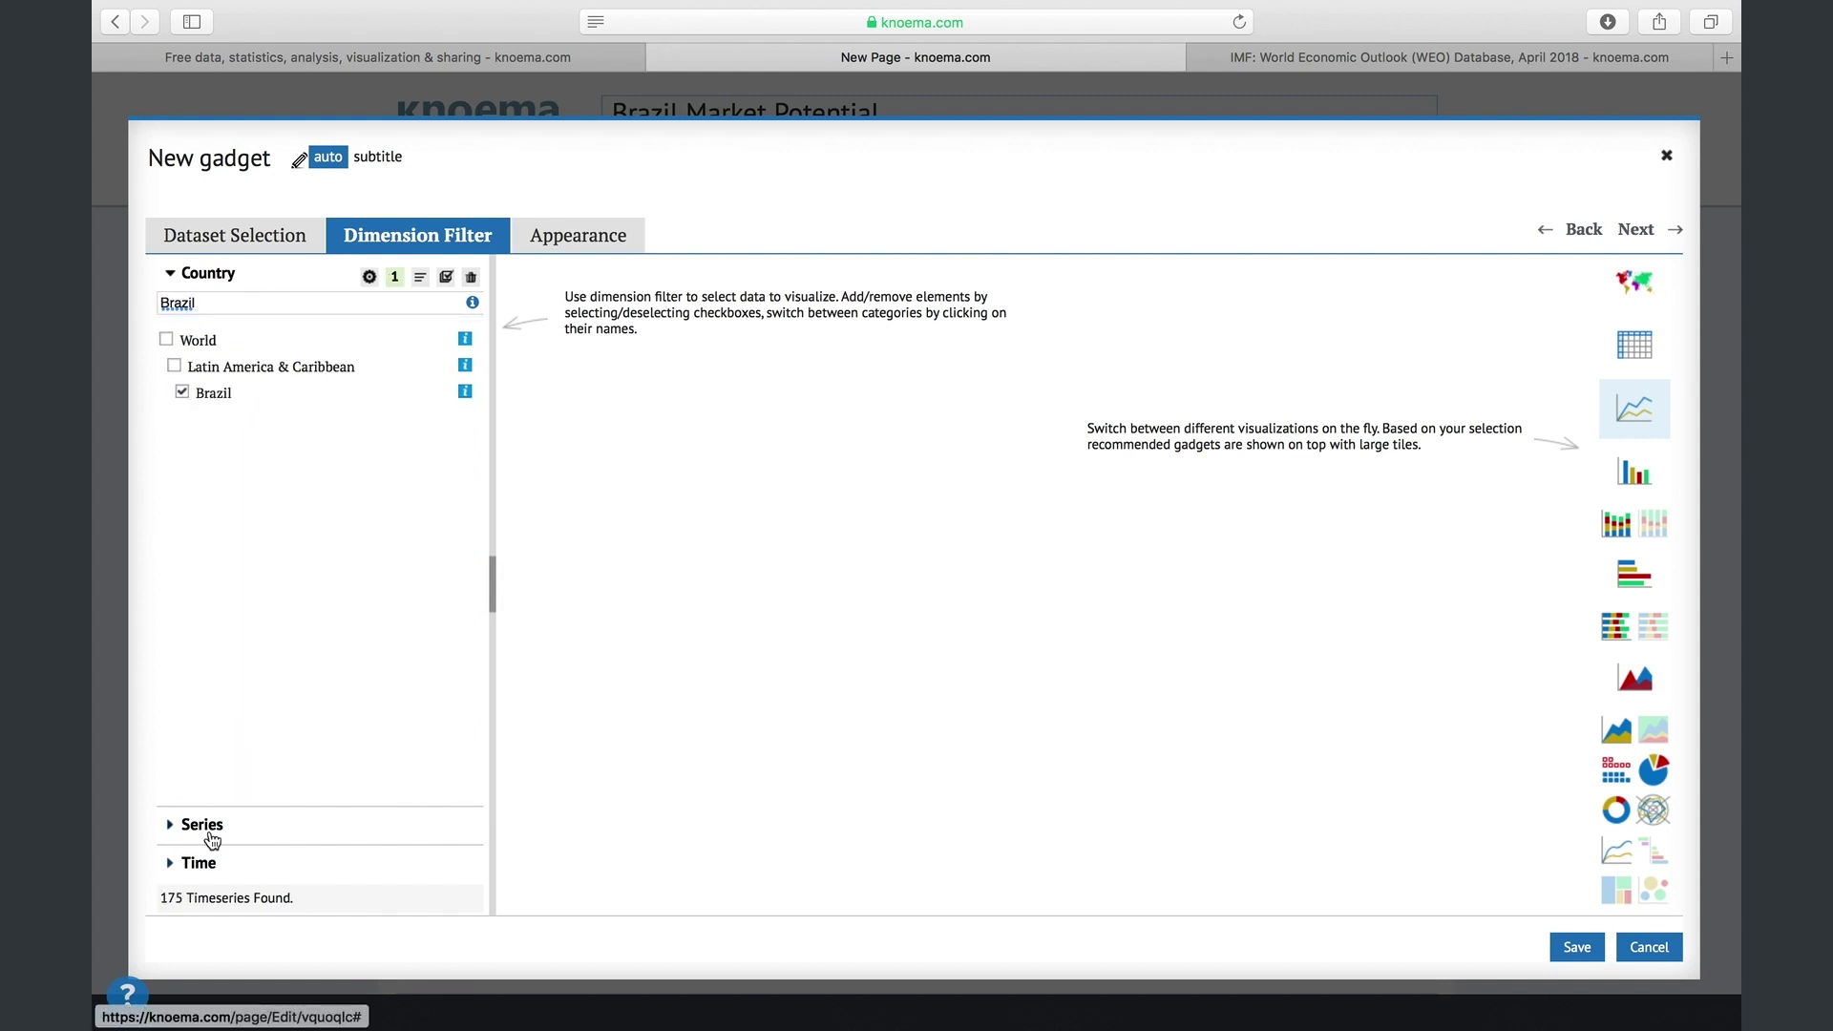
# Select the Urban population series, review appearance, and save the line chart
pyautogui.click(212, 827)
pyautogui.click(270, 341)
pyautogui.write('urban')
pyautogui.click(232, 431)
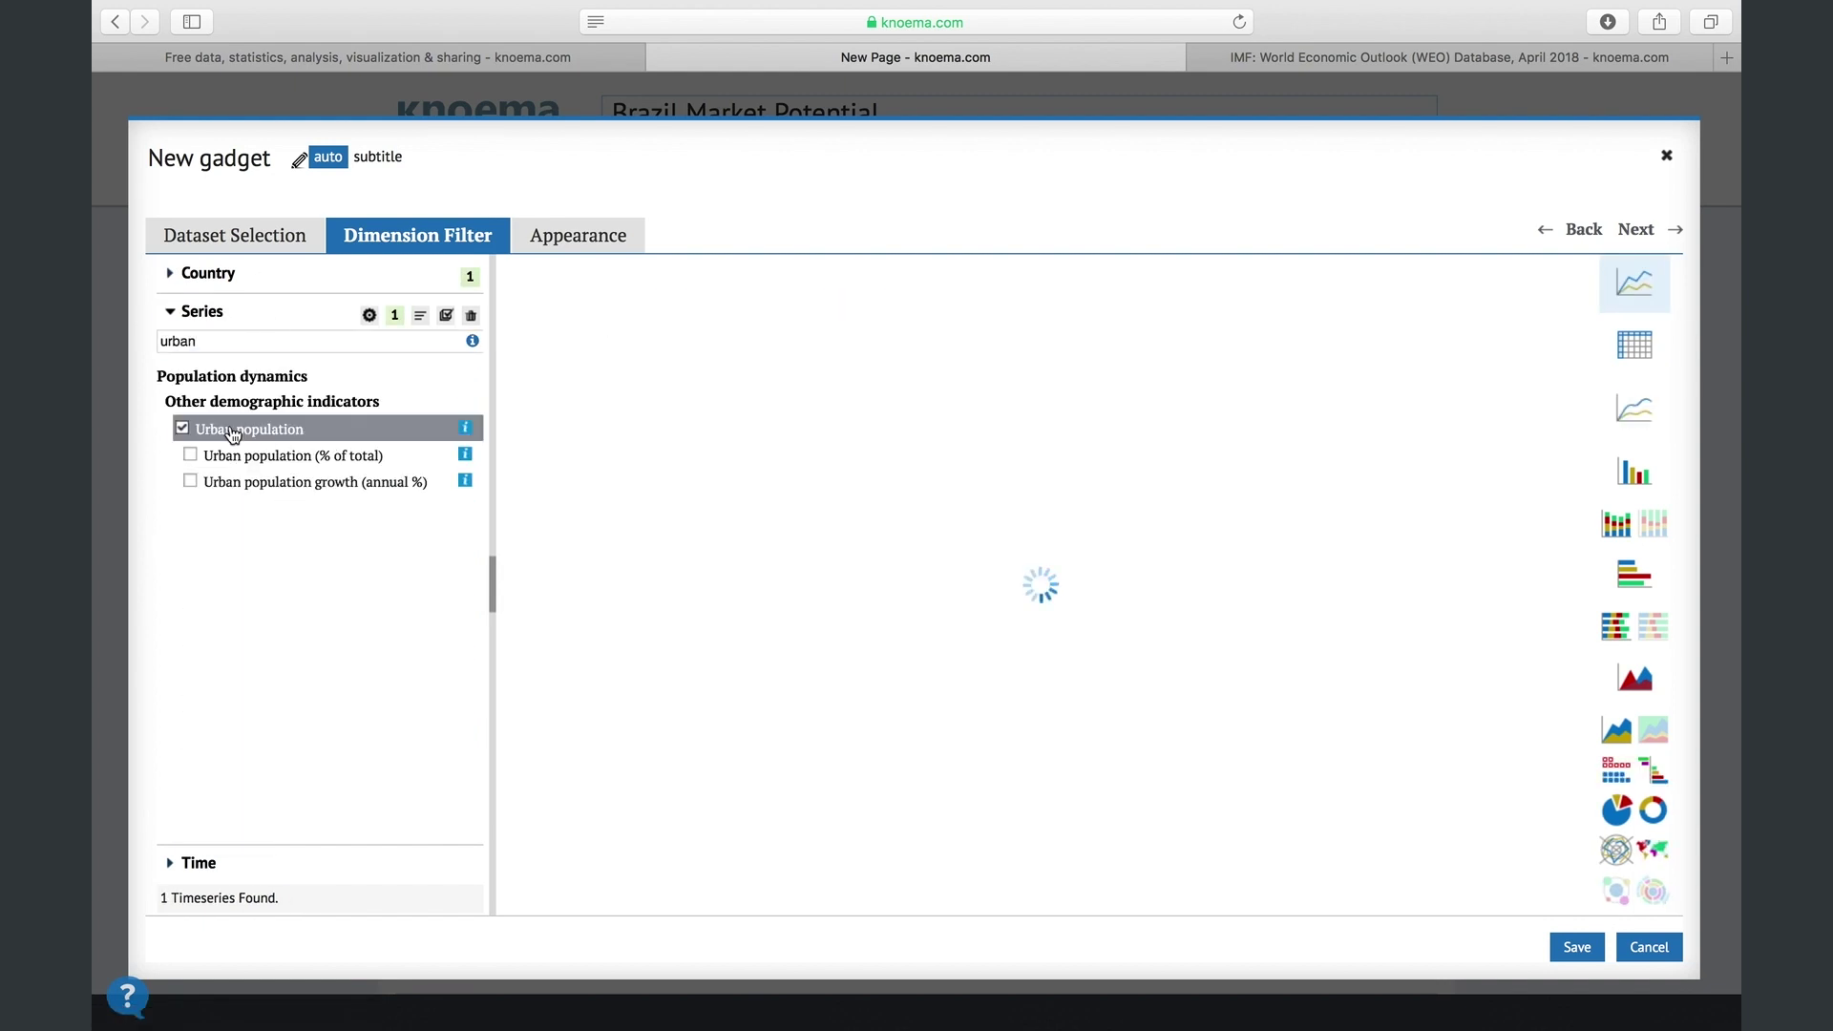
pyautogui.click(368, 317)
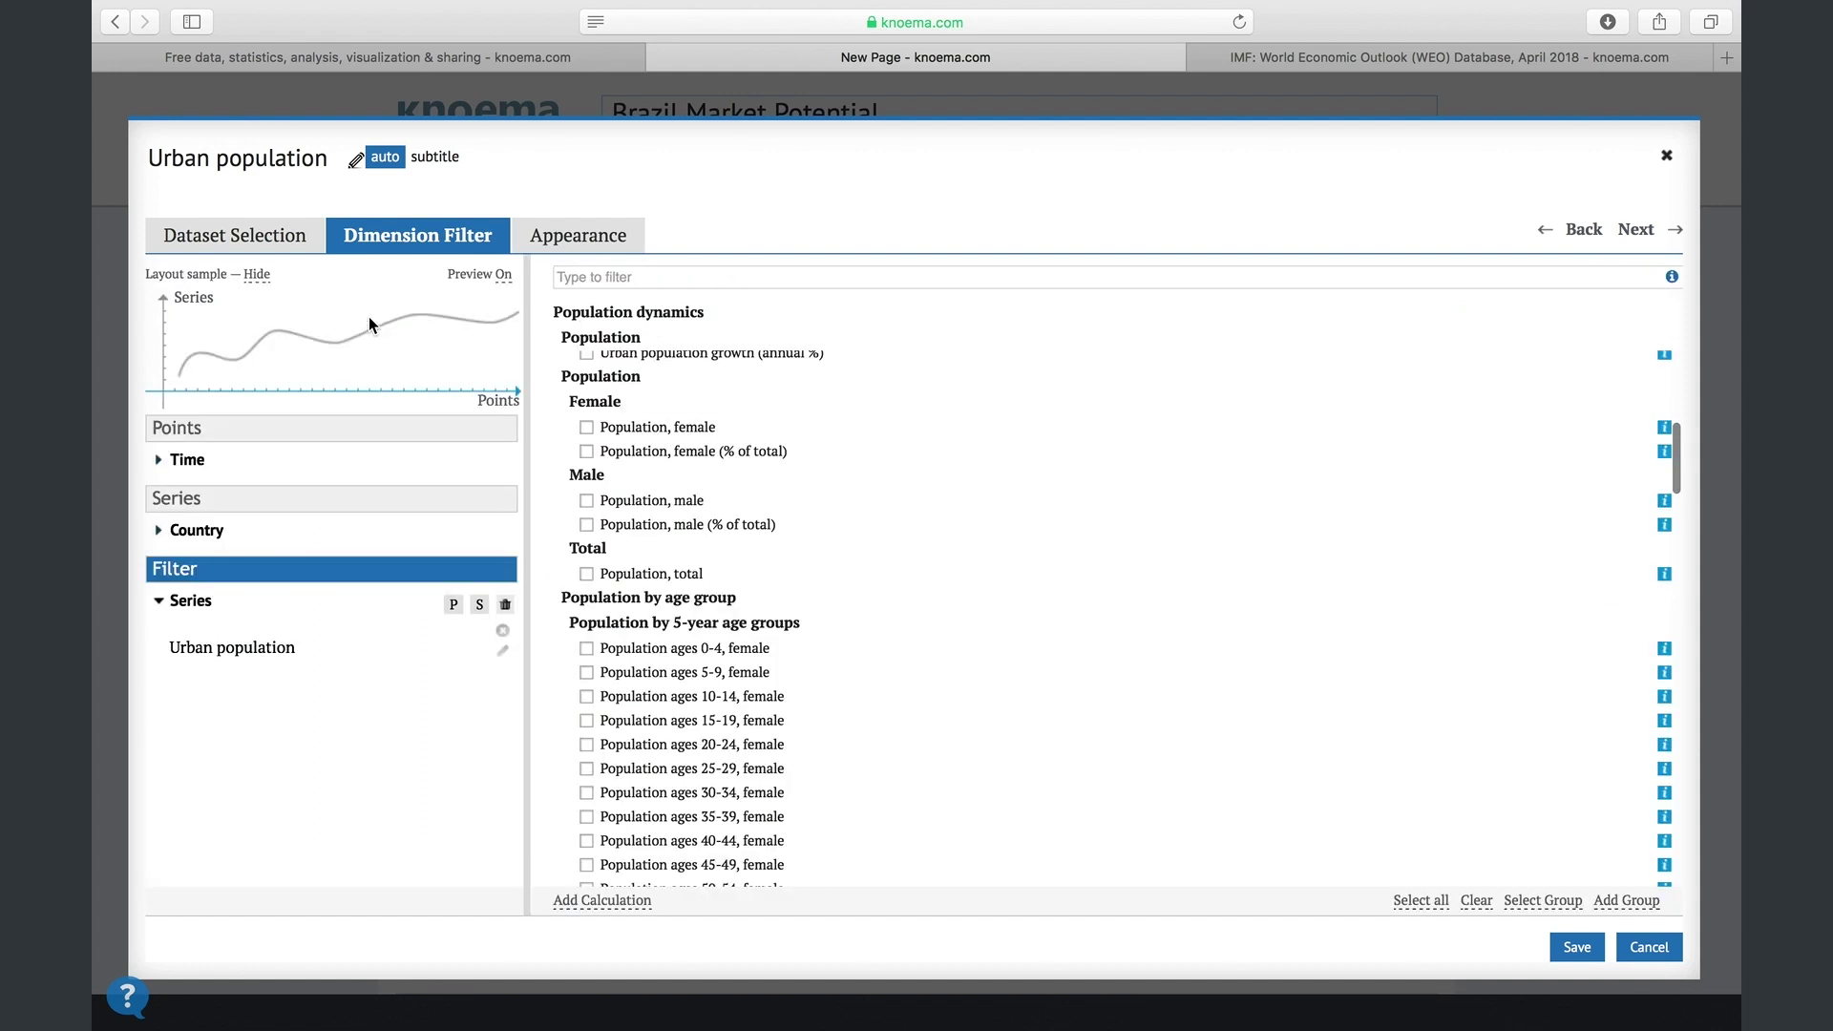
pyautogui.click(585, 236)
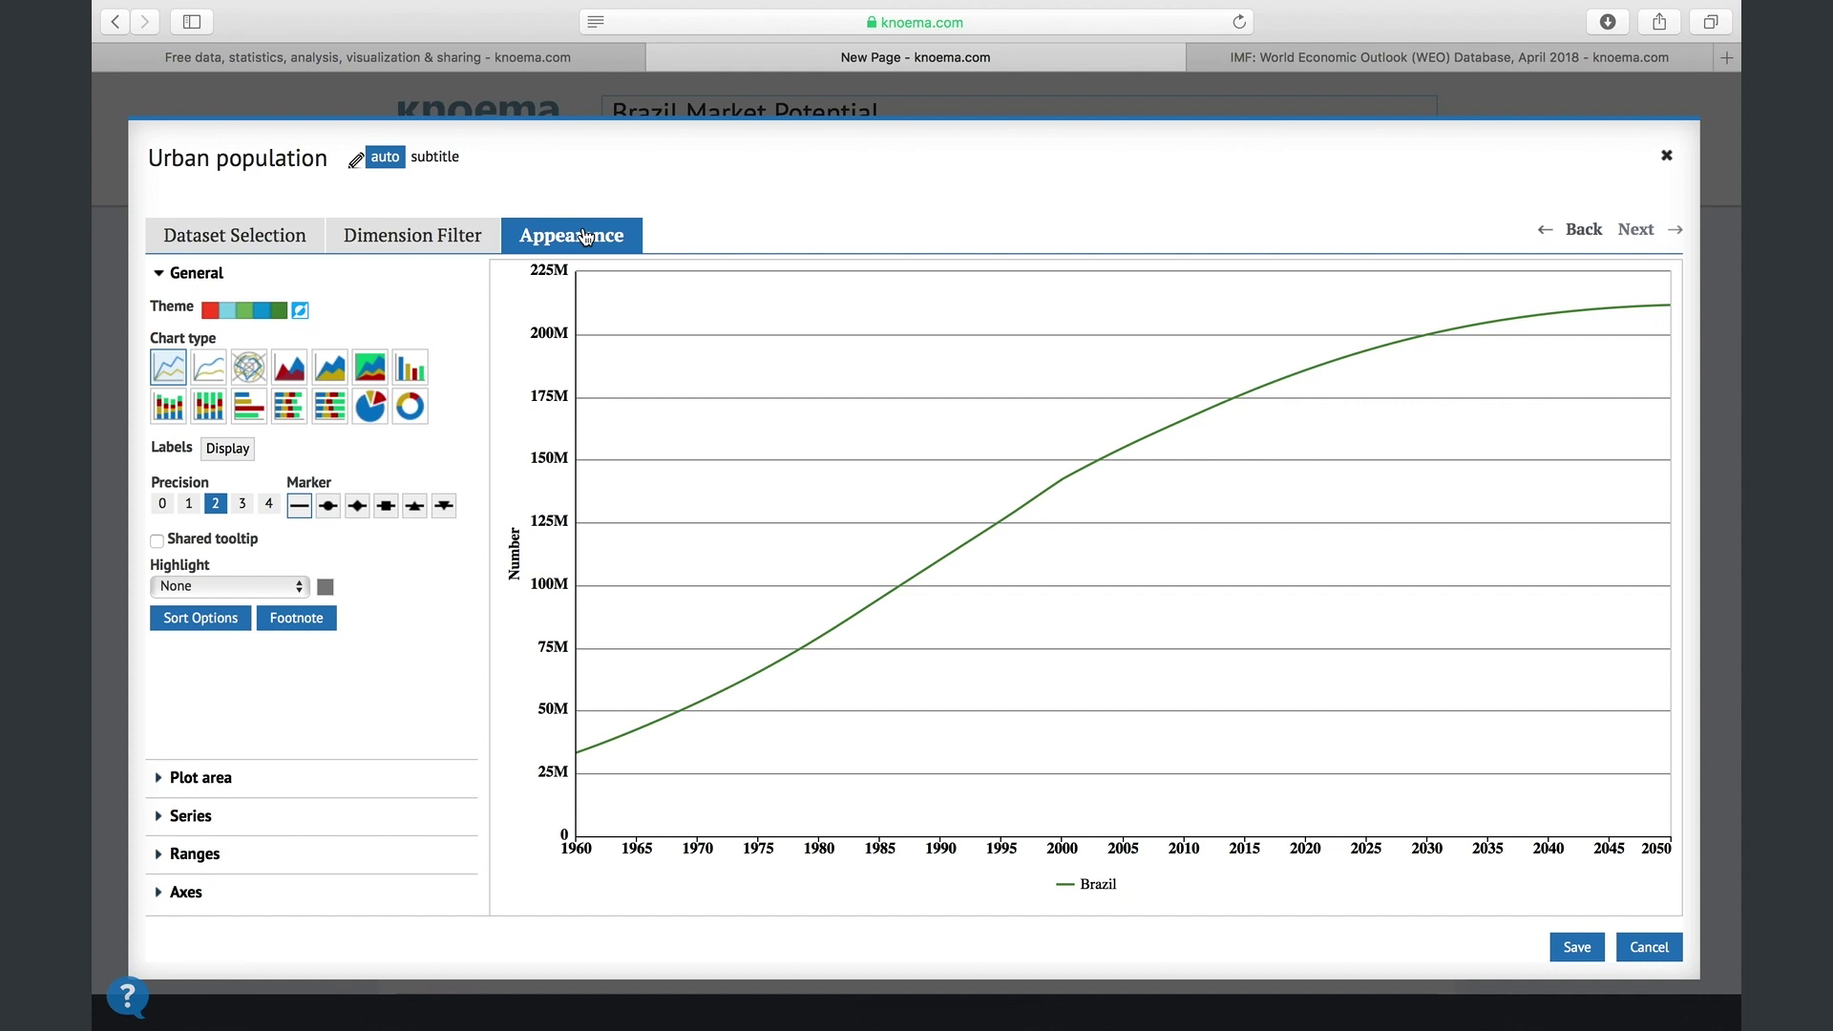
pyautogui.click(1577, 947)
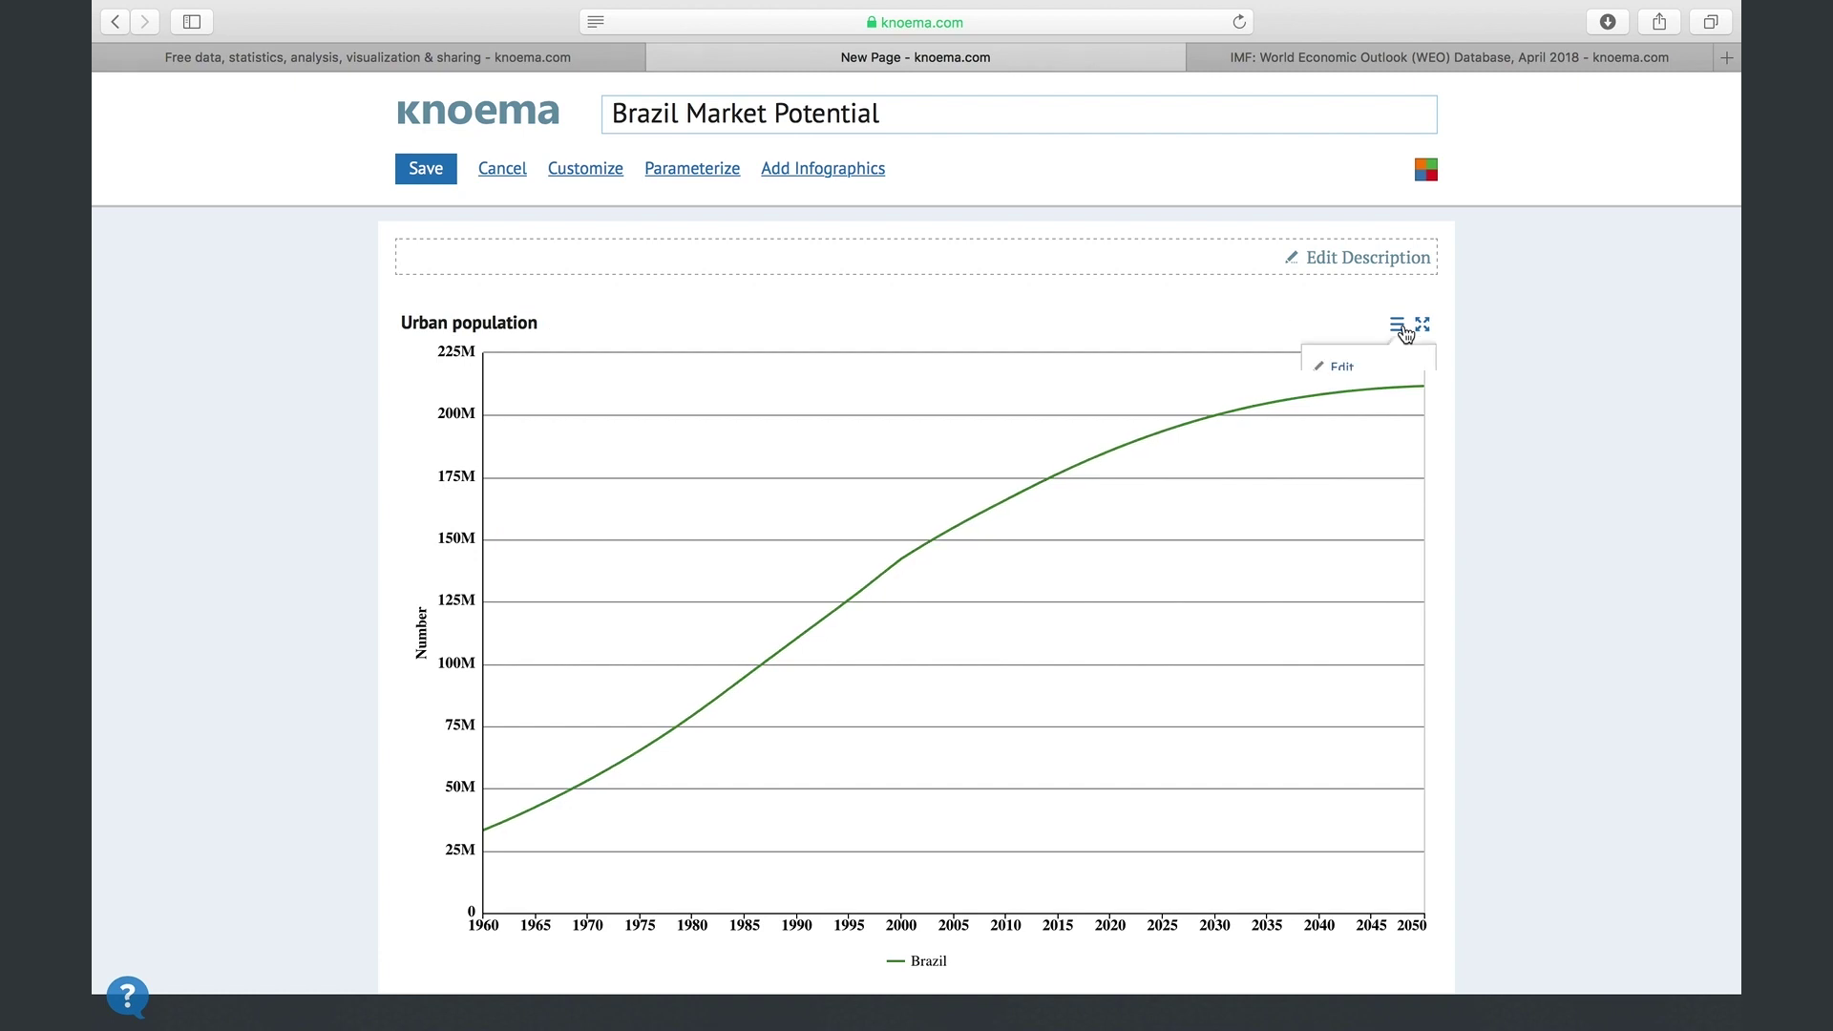
# Split the chart panel side by side to make an empty panel beside it
pyautogui.click(1396, 323)
pyautogui.click(1356, 455)
pyautogui.click(985, 814)
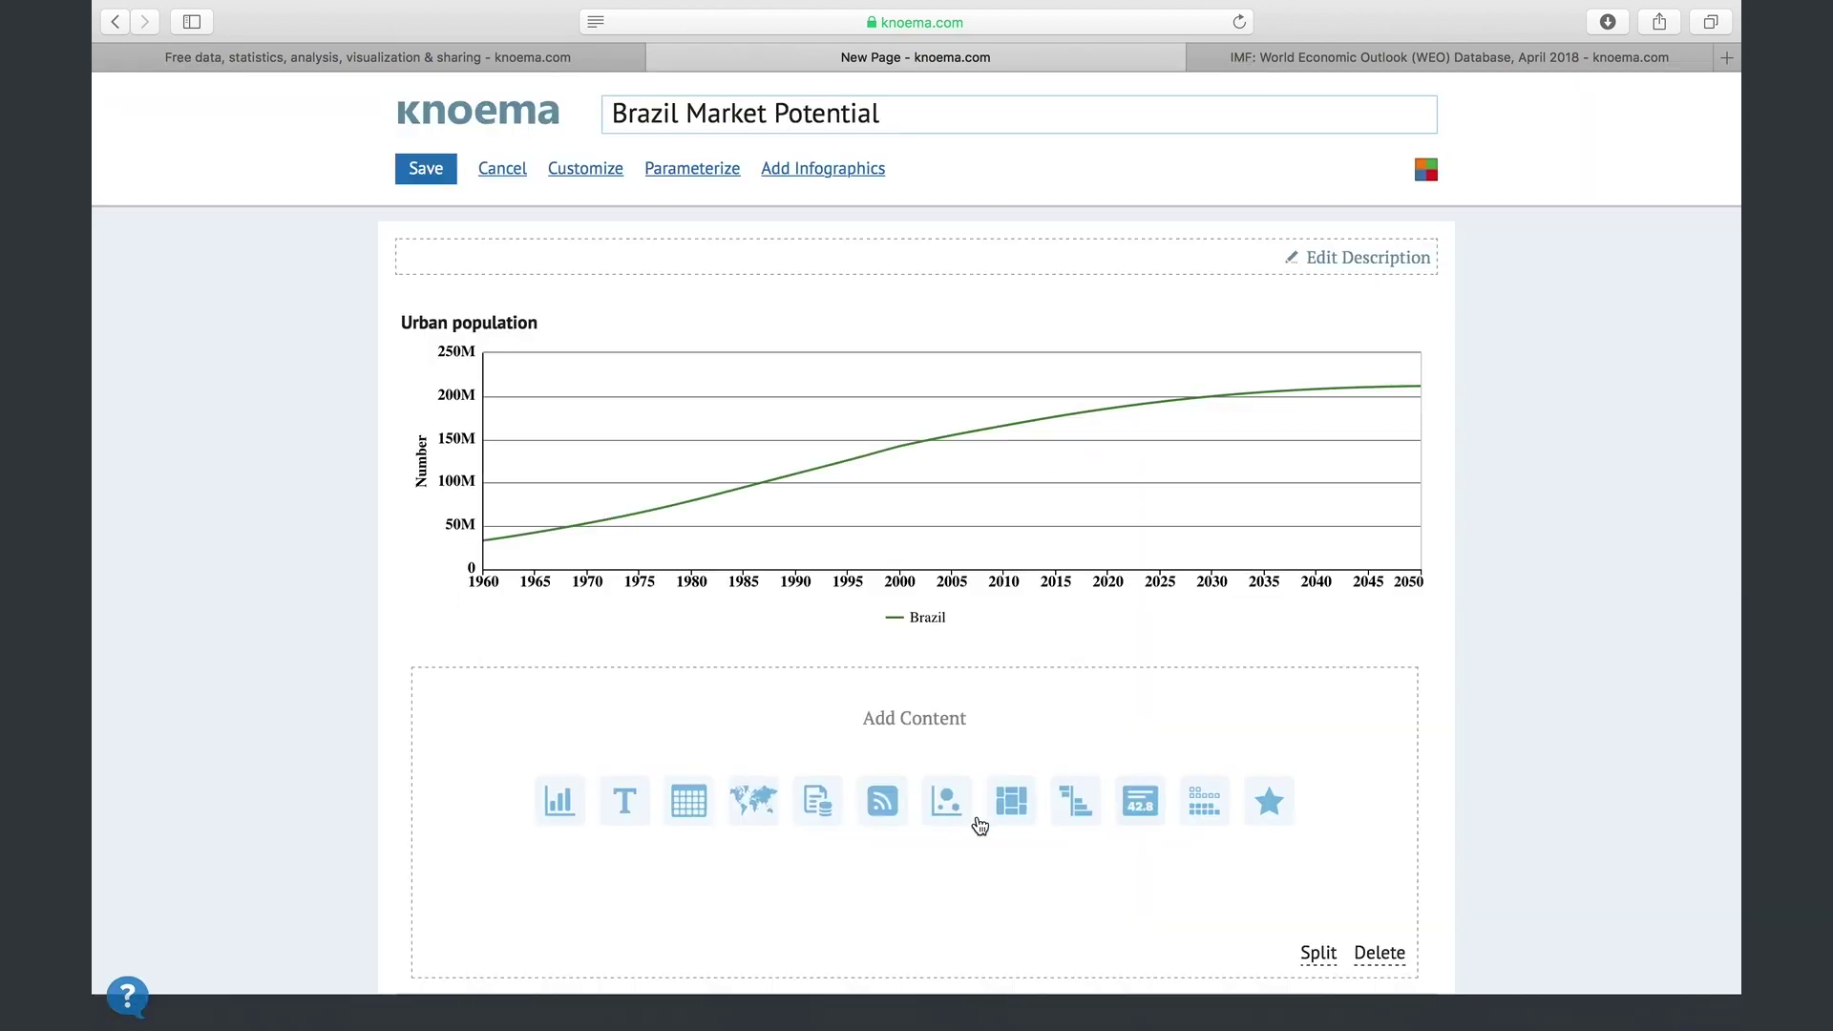
pyautogui.click(1396, 323)
pyautogui.click(1347, 455)
pyautogui.click(976, 621)
pyautogui.click(986, 814)
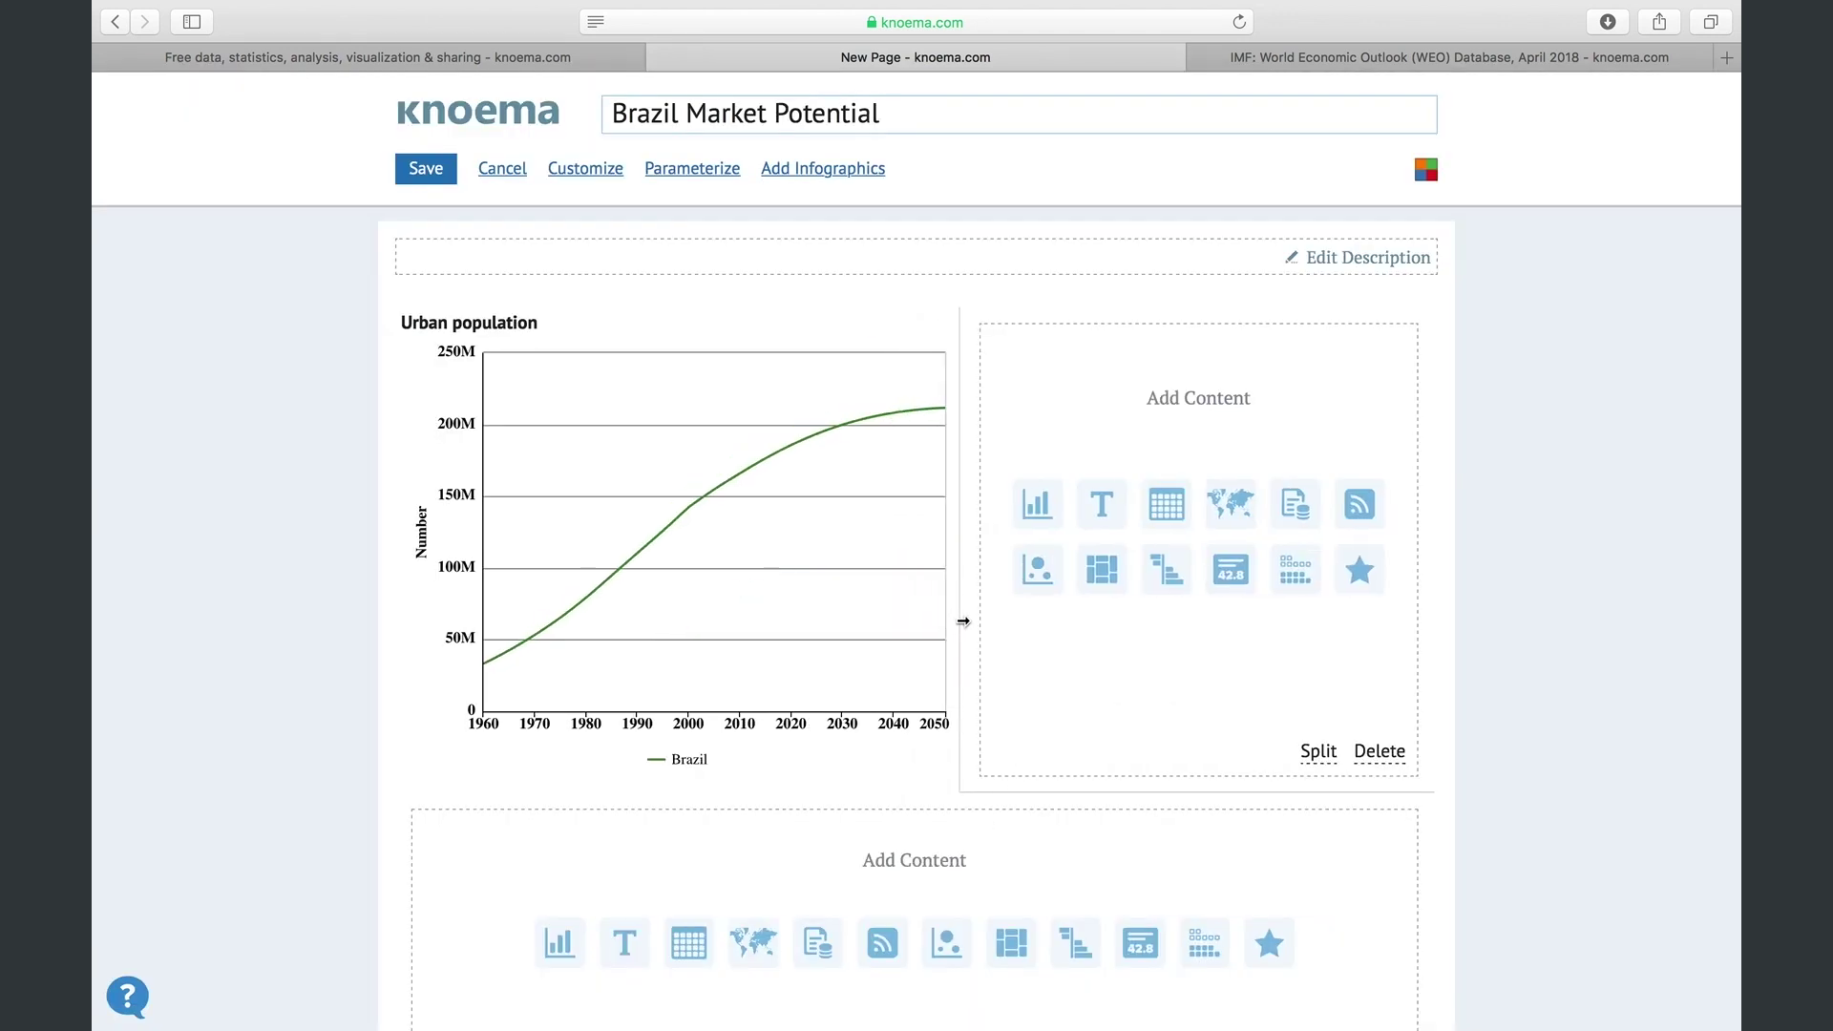
# Add a Ranking from Population Estimates And Projections covering all countries through Zimbabwe
pyautogui.click(1182, 571)
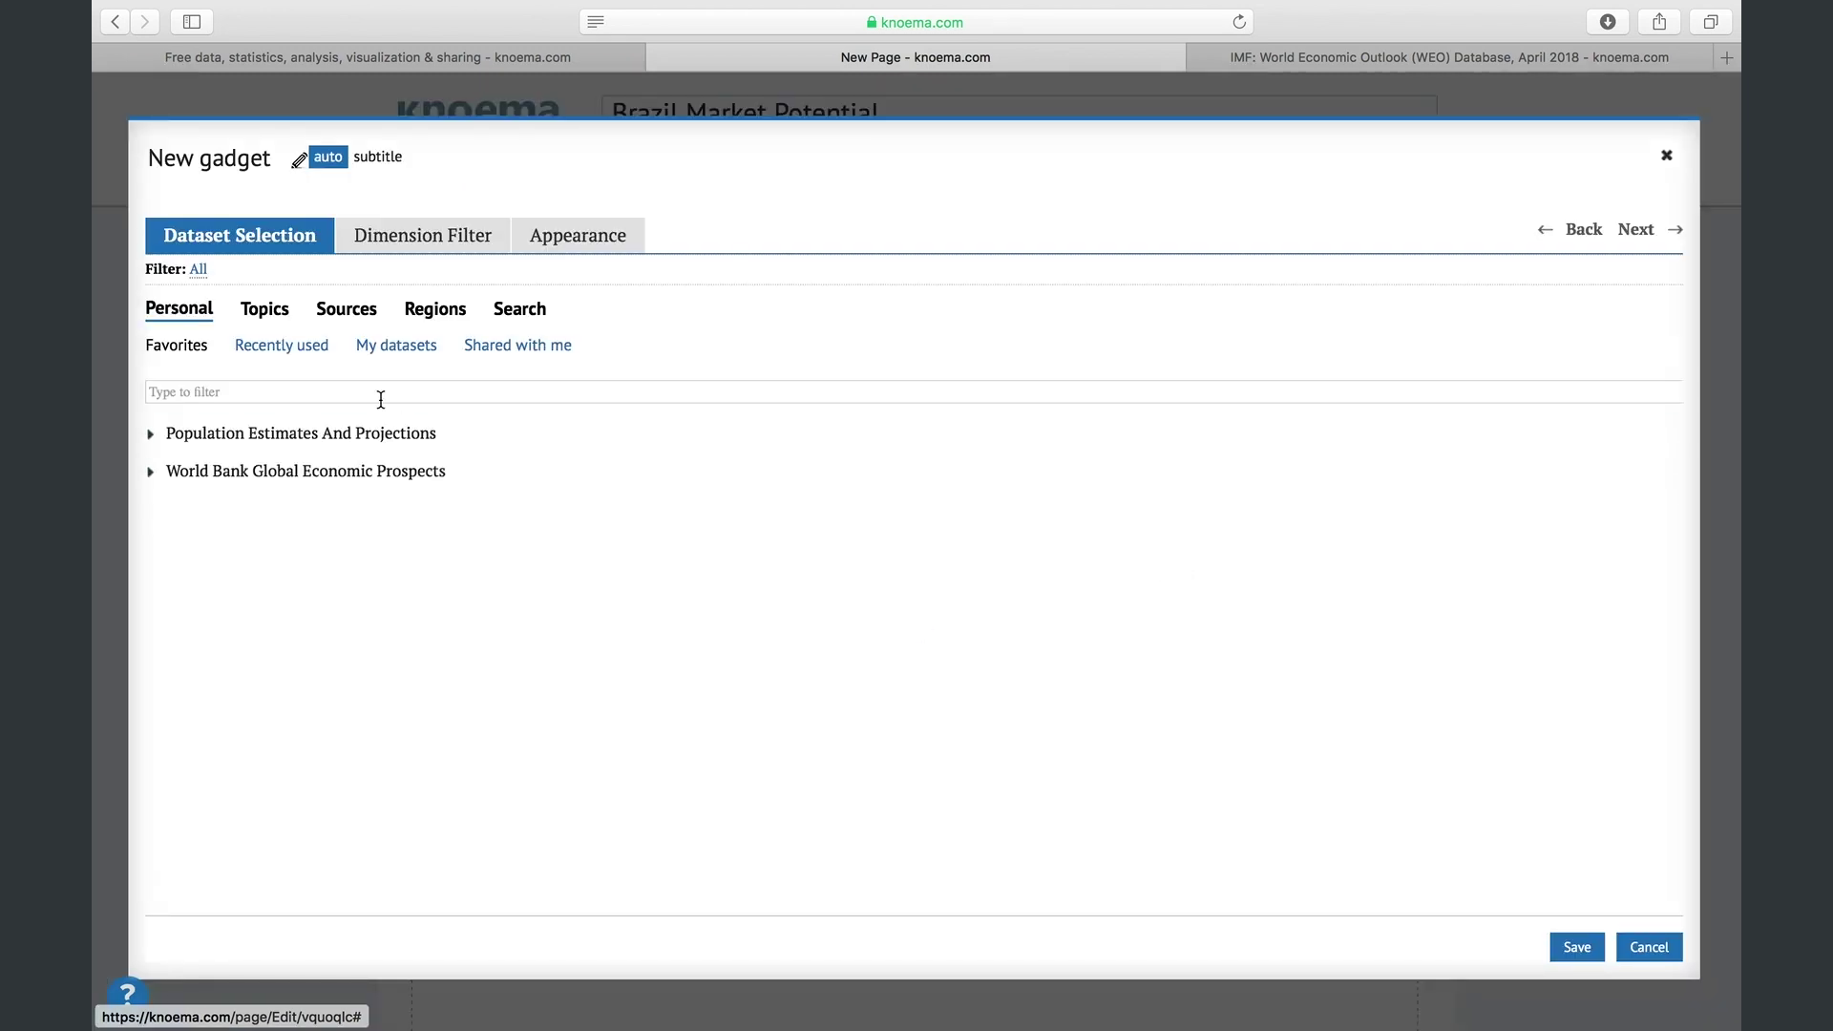
pyautogui.click(335, 436)
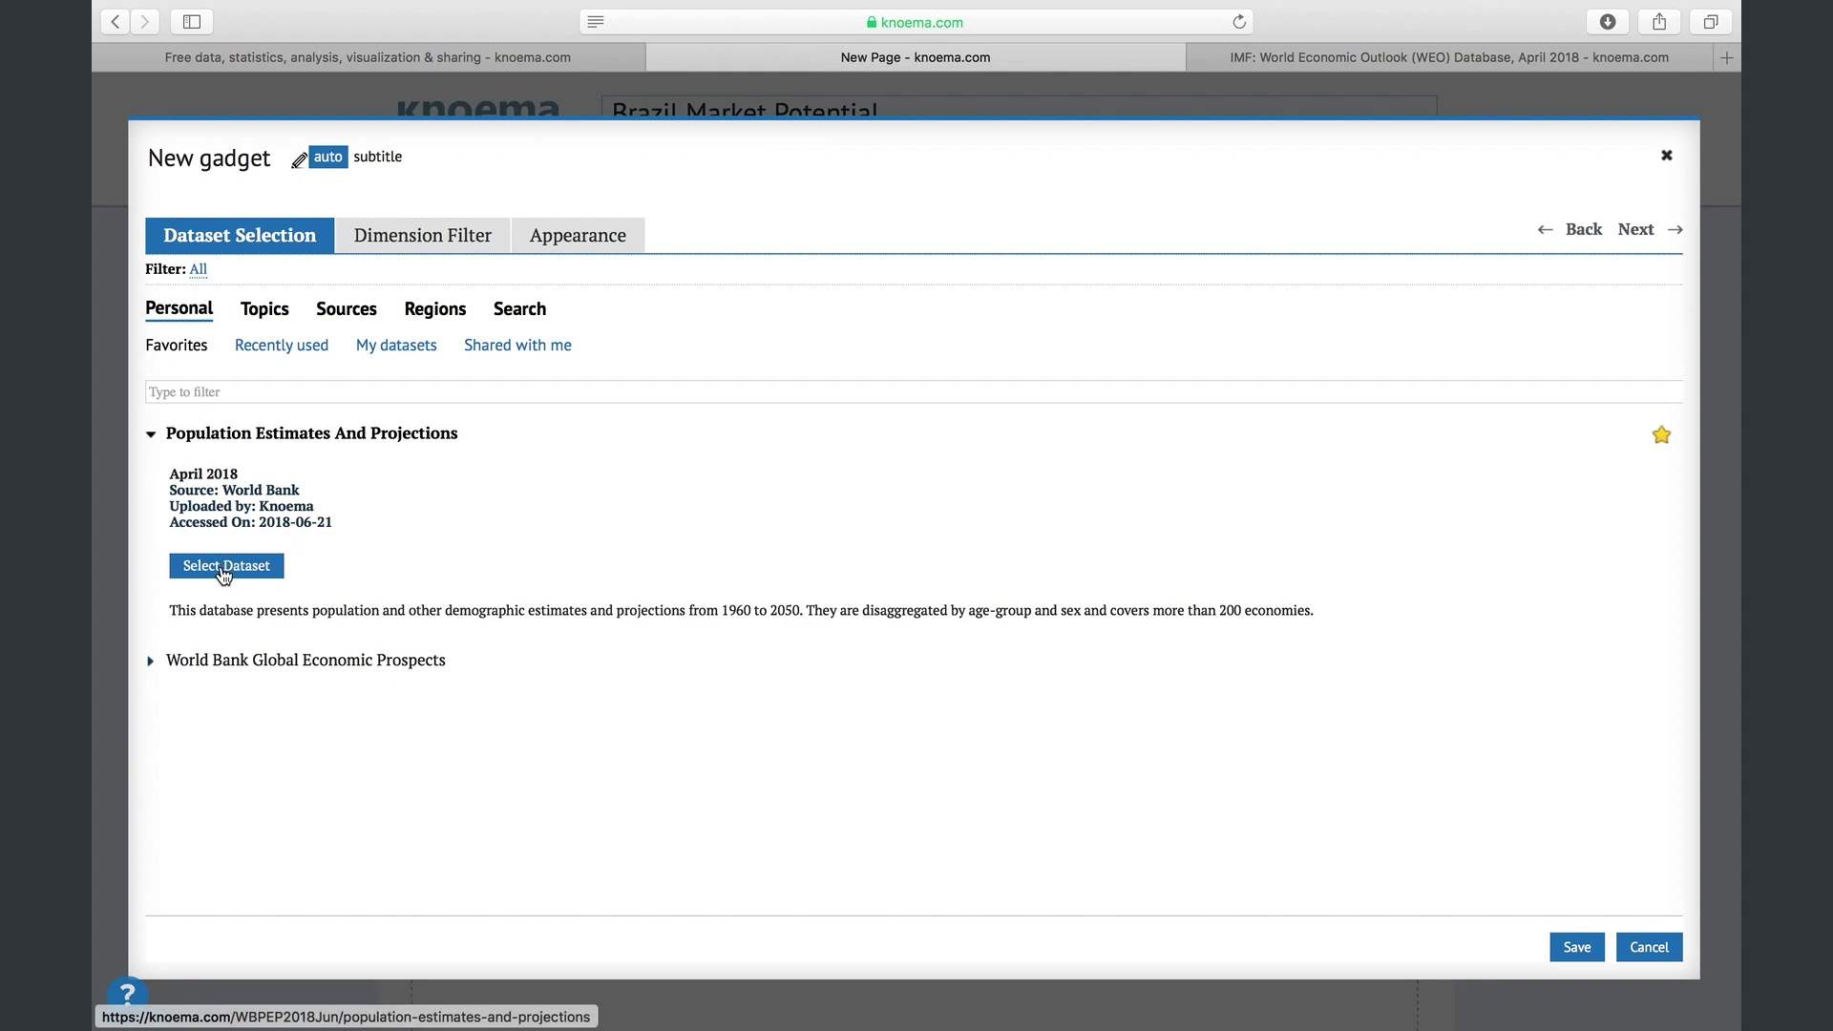
pyautogui.click(224, 567)
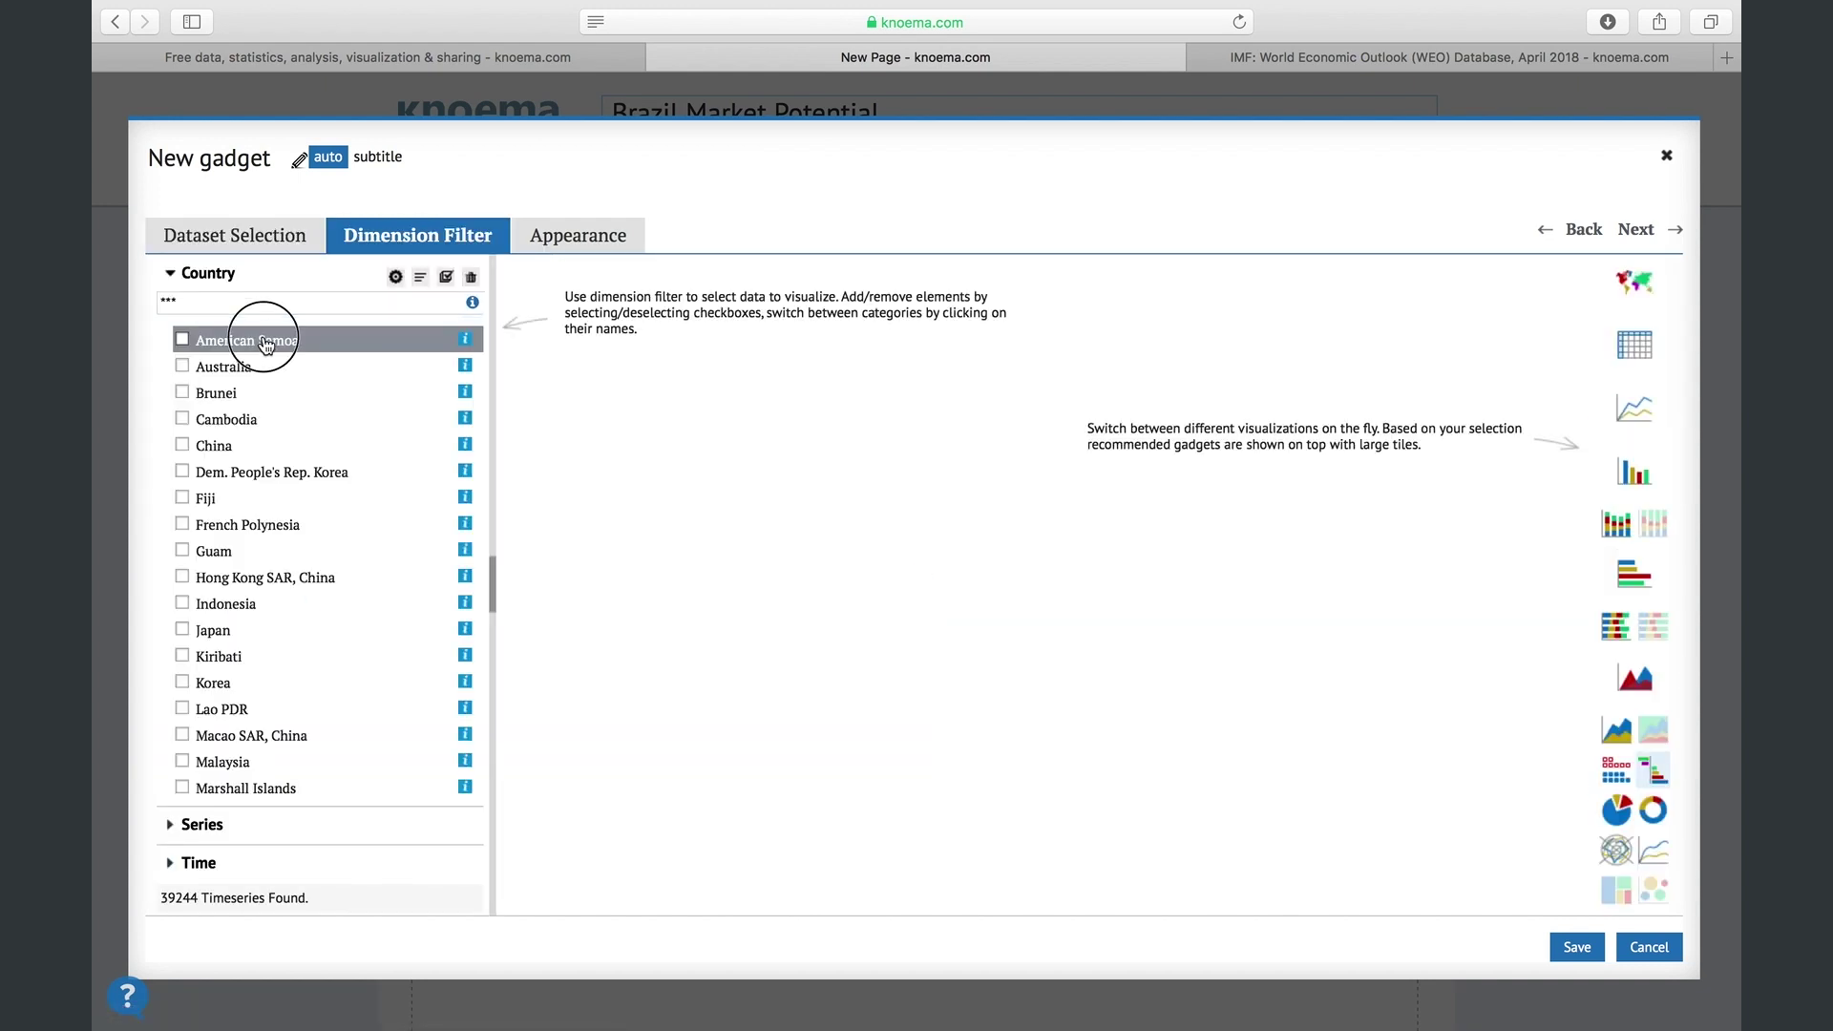
pyautogui.click(266, 342)
pyautogui.scroll(-15, 286, 477)
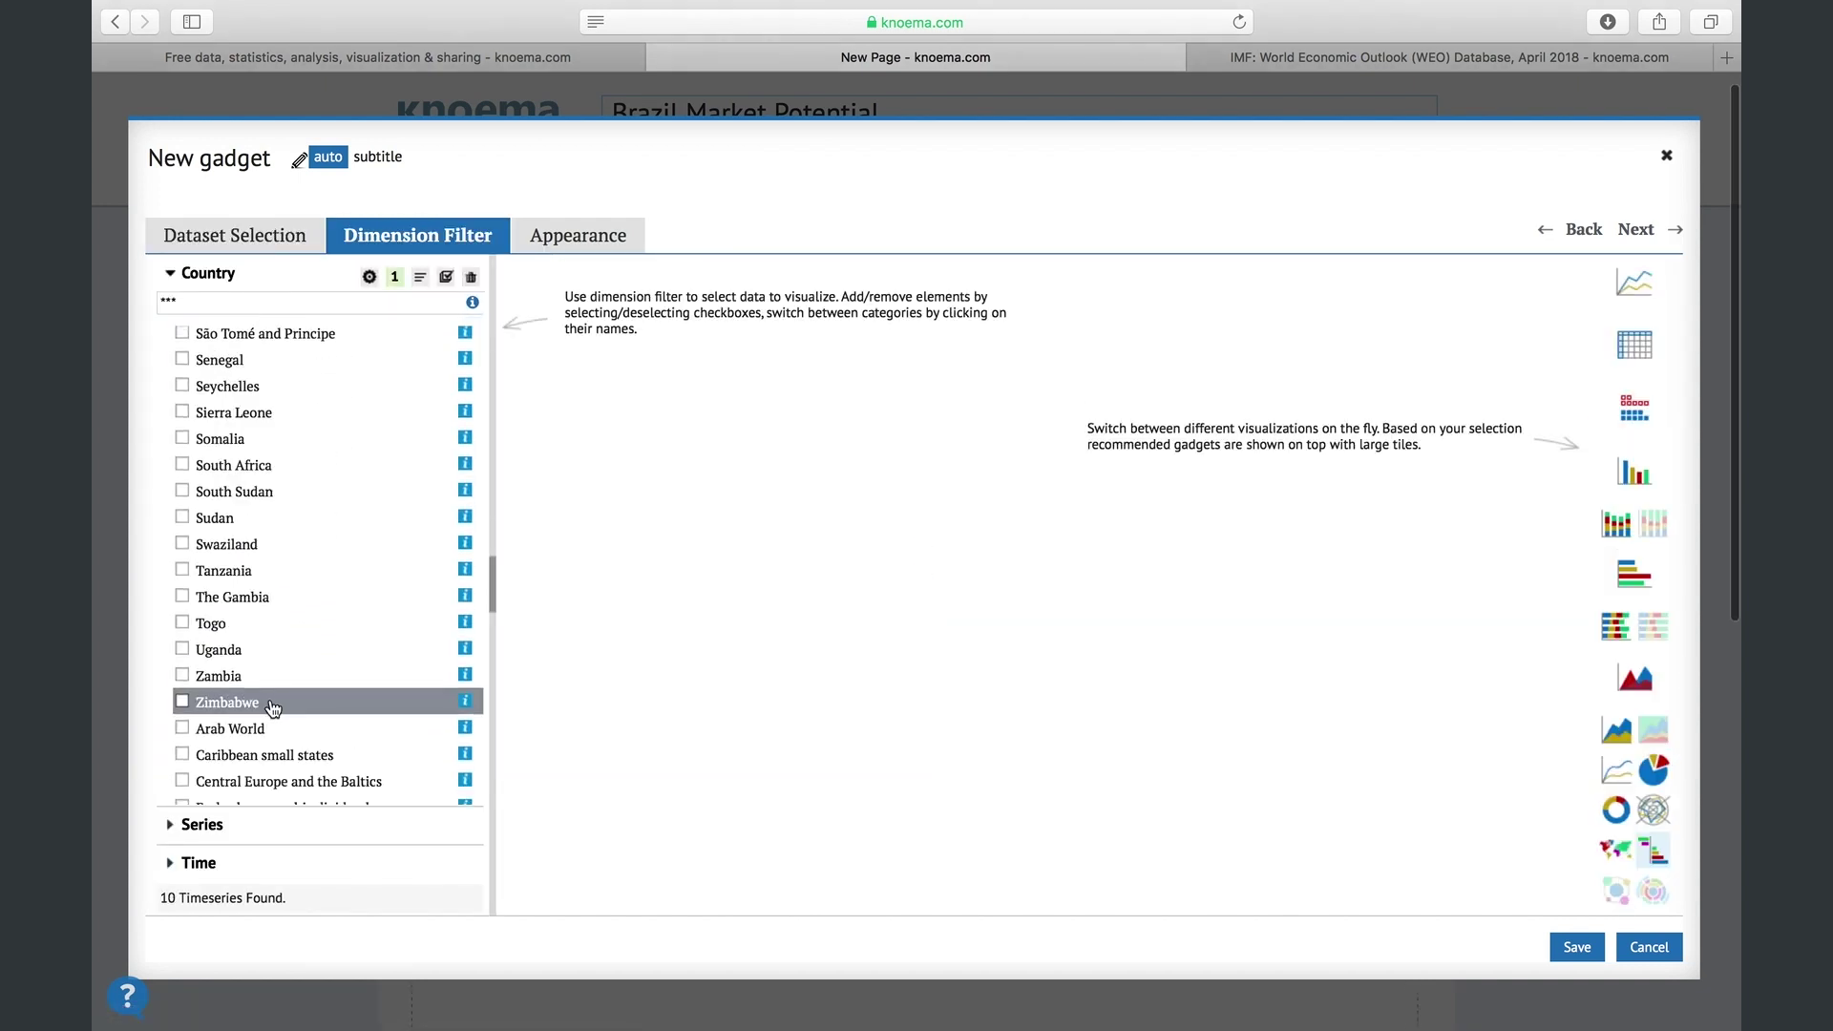
pyautogui.keyDown('shift'); pyautogui.click(273, 708); pyautogui.keyUp('shift')
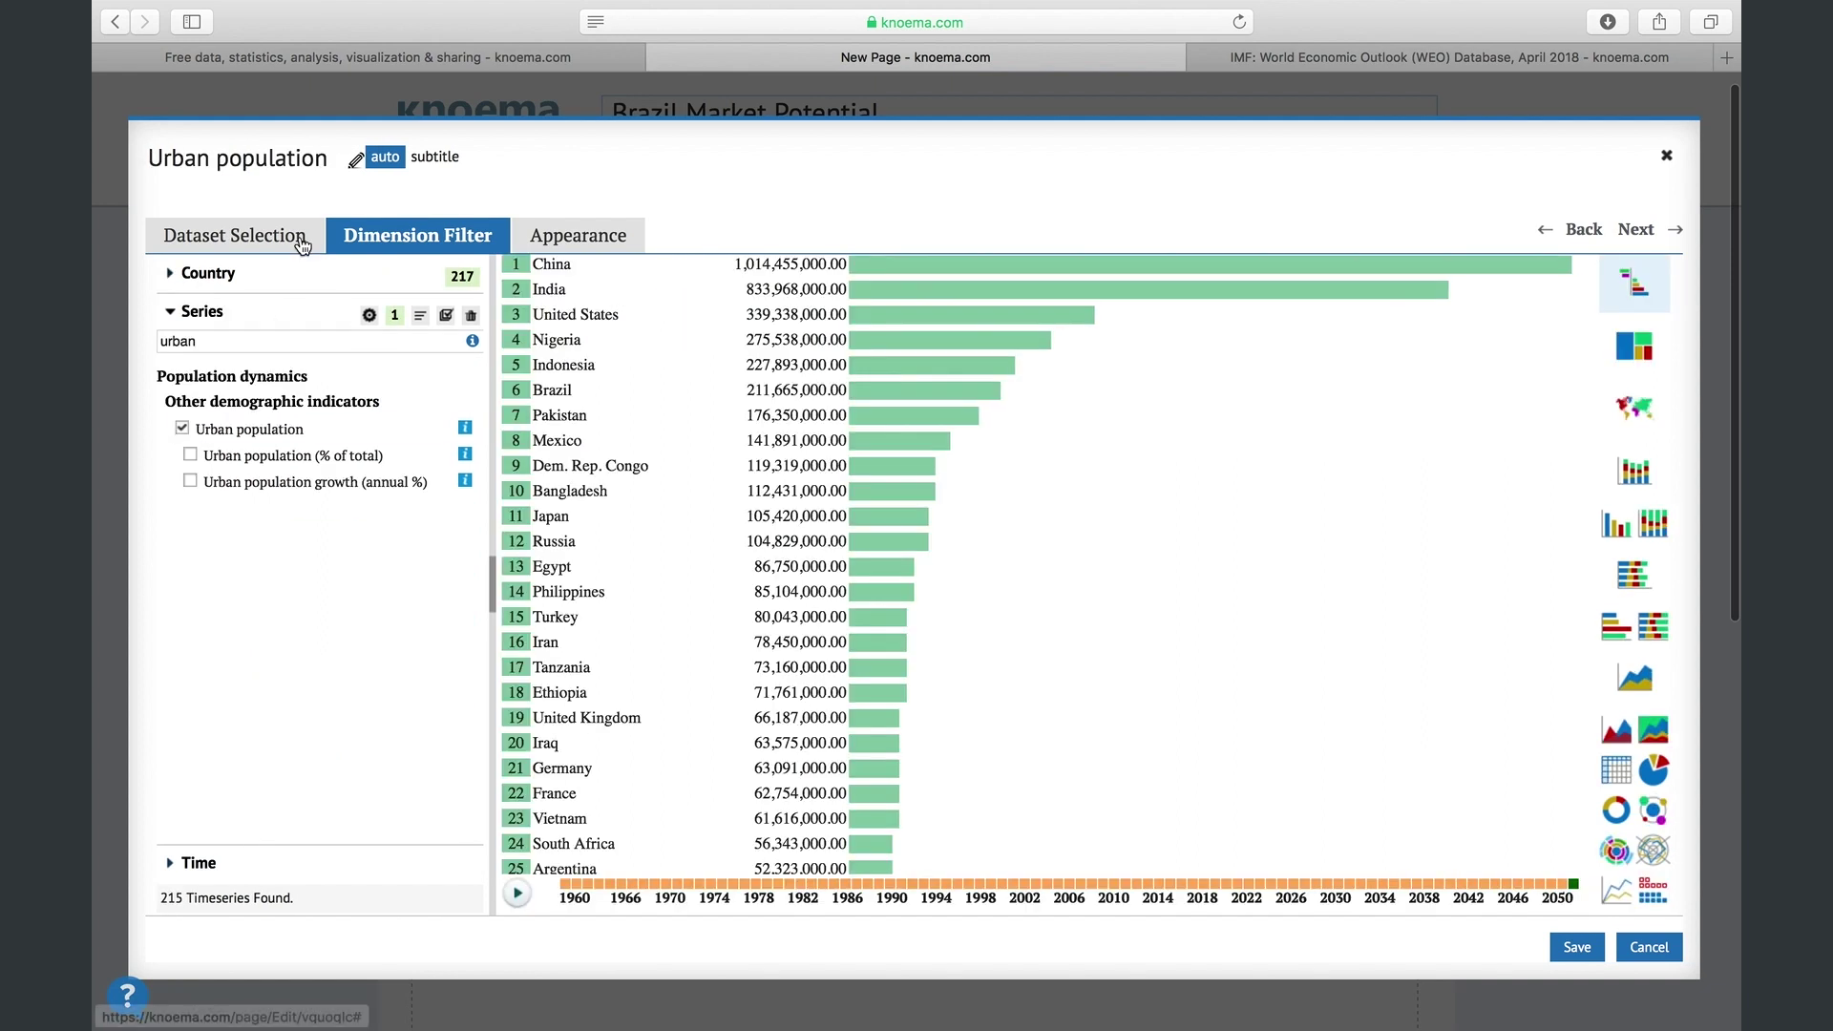
# Set Brazil as the ranking's highlighted base member and save the ranking
pyautogui.click(563, 238)
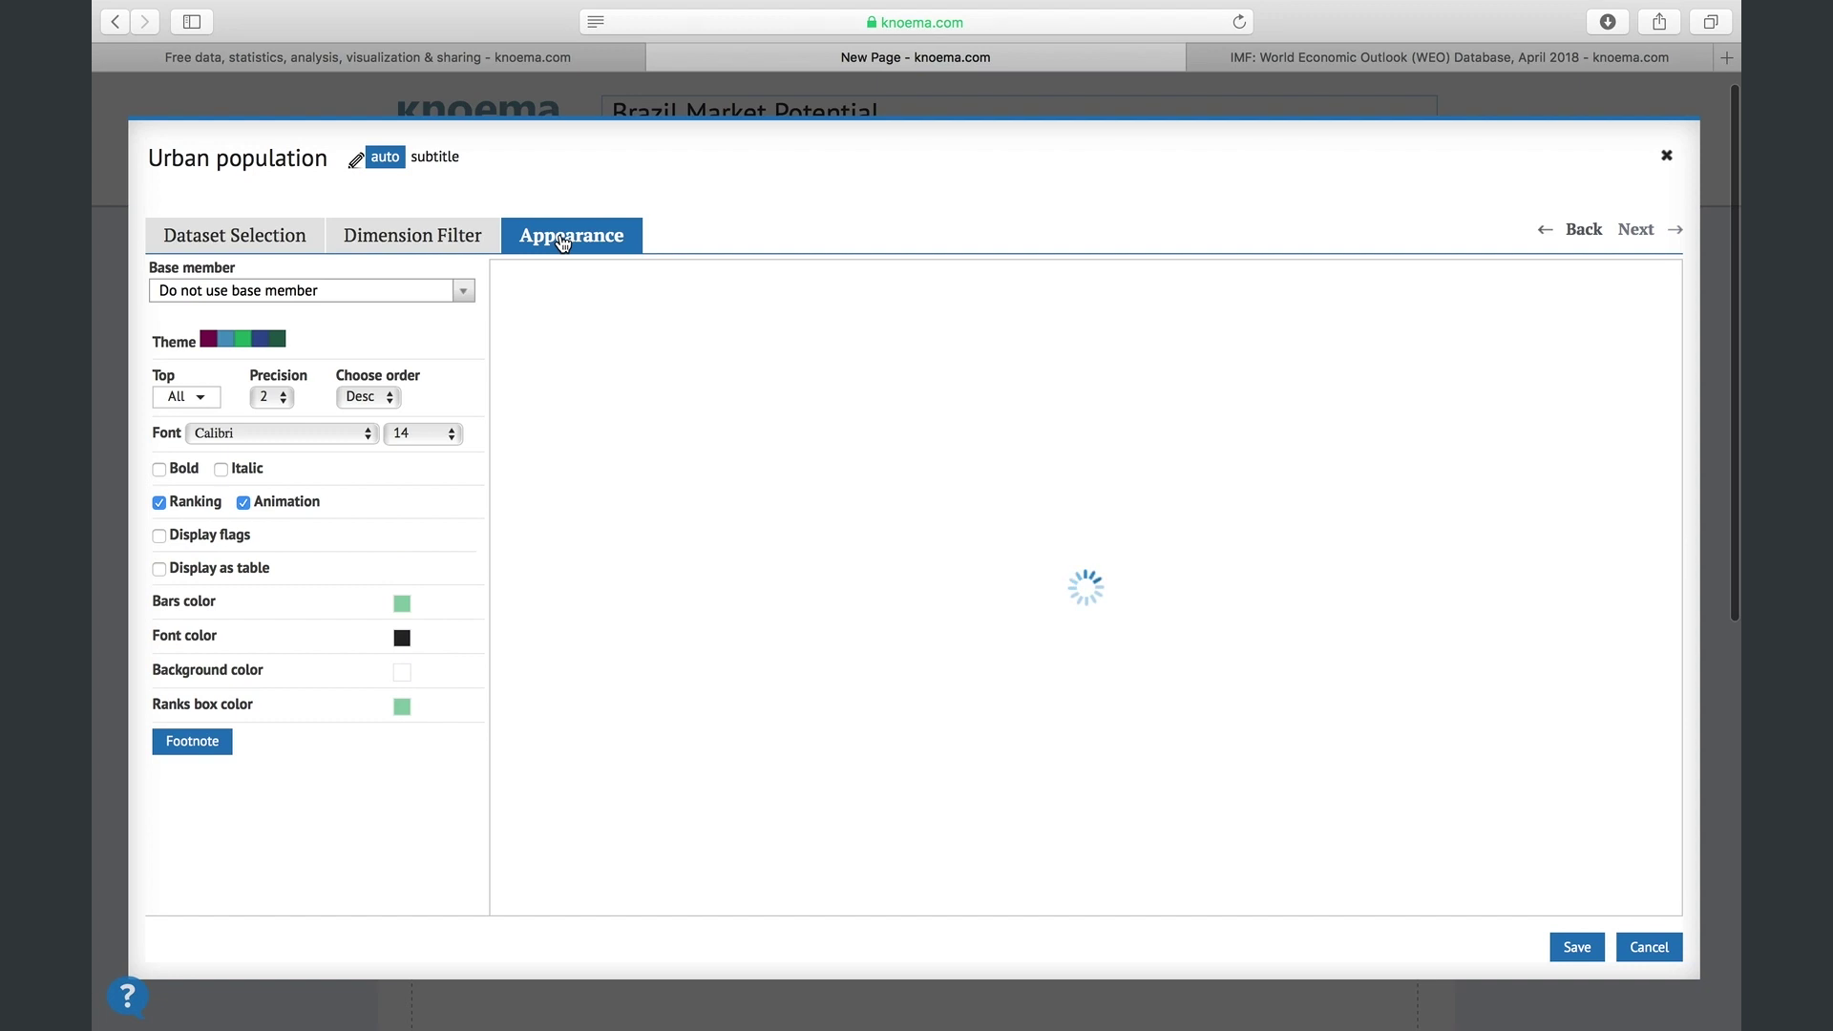
pyautogui.click(215, 292)
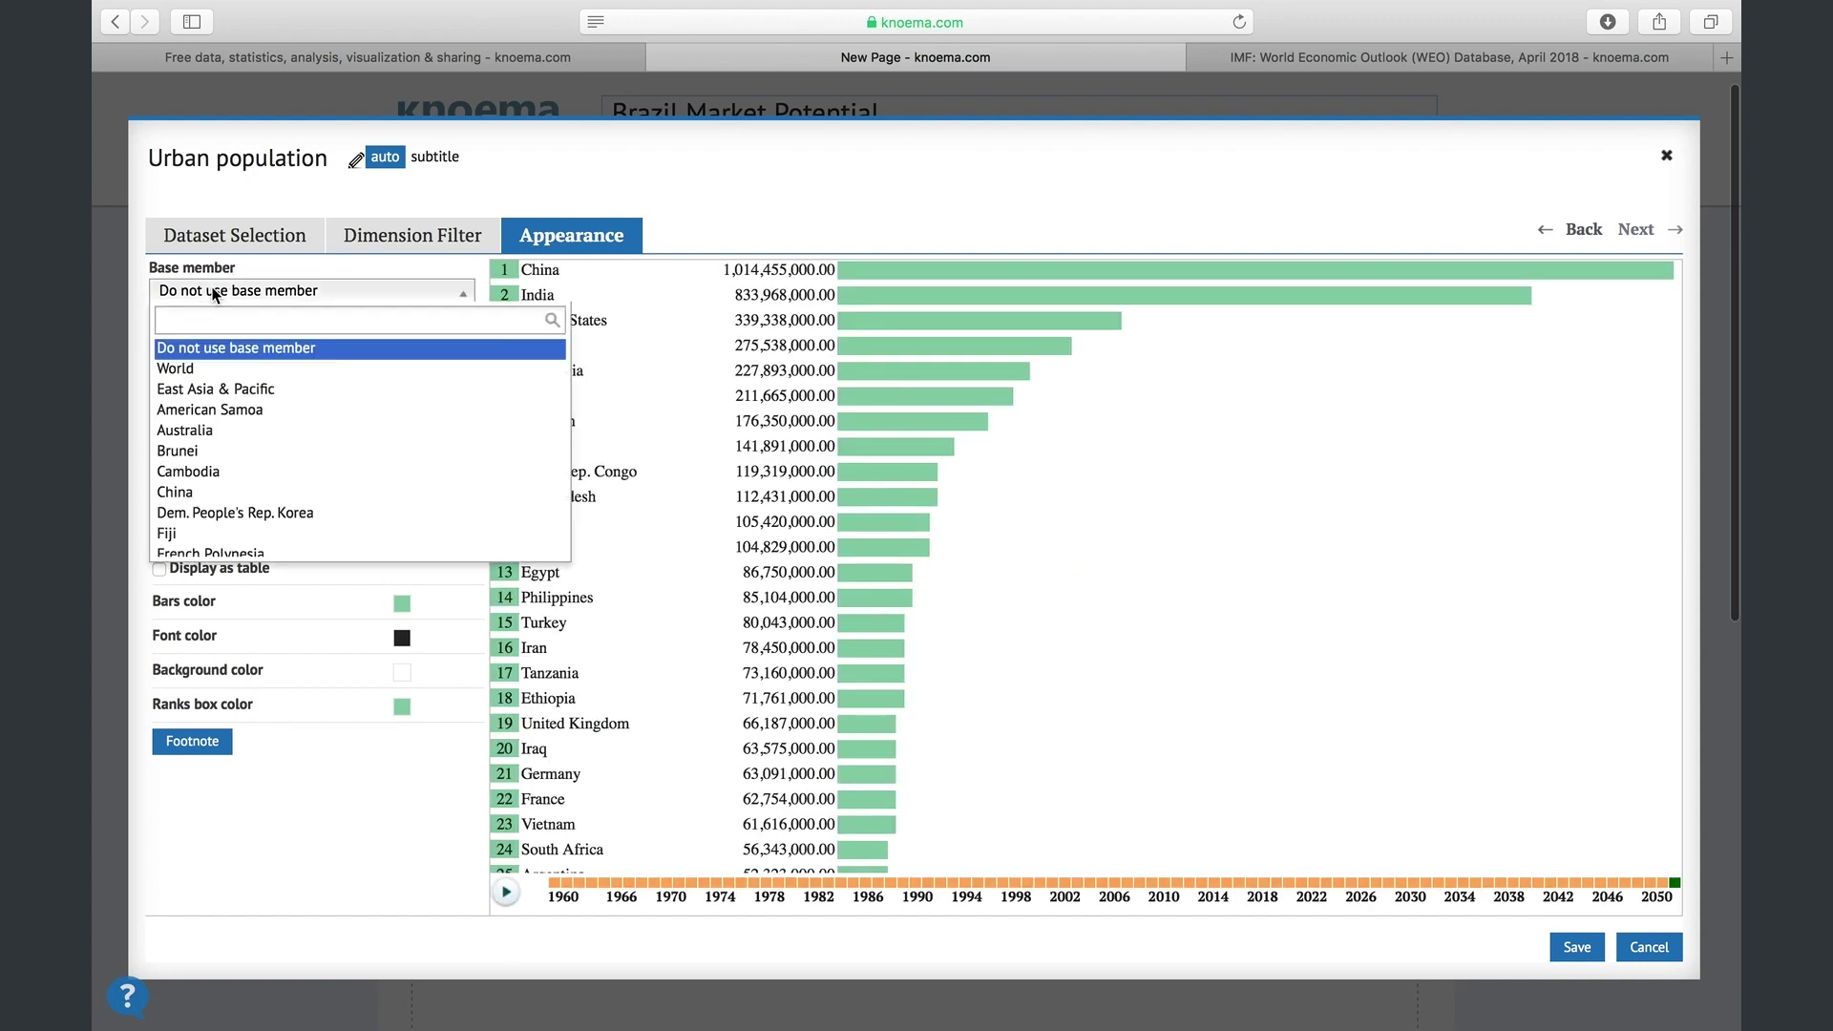
pyautogui.write('brazil')
pyautogui.press('Return')
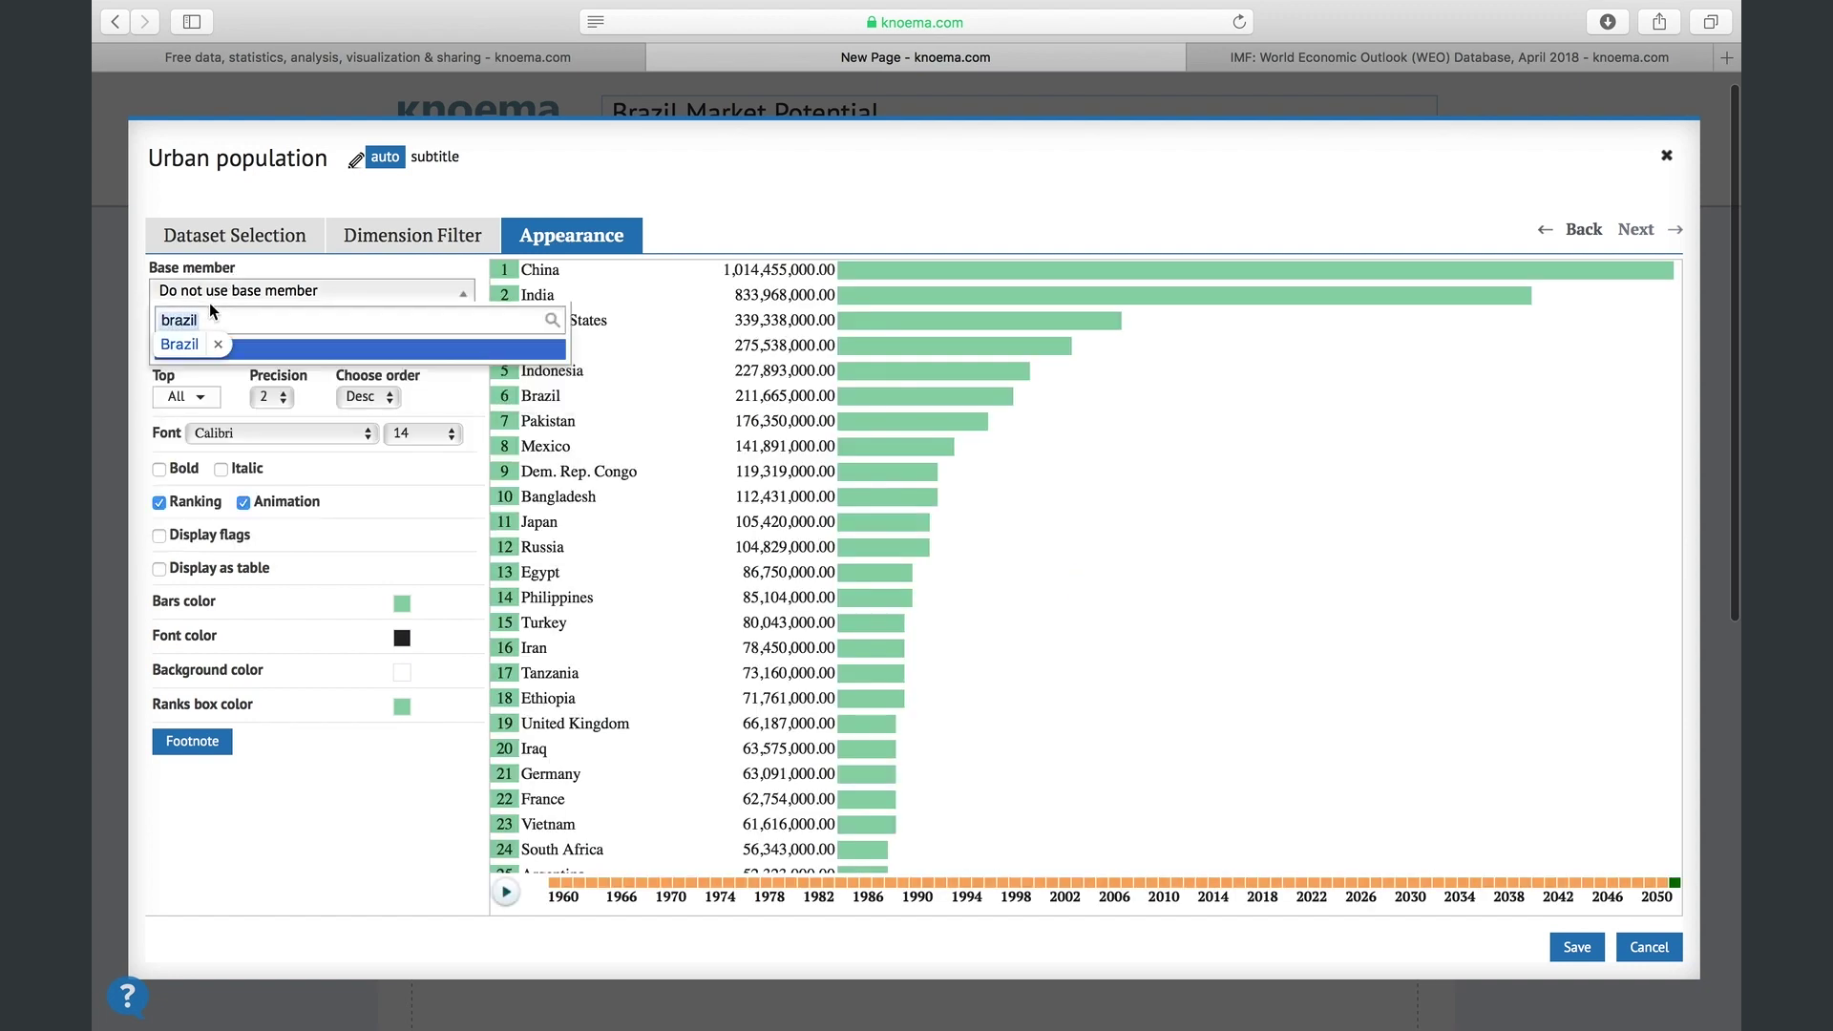
pyautogui.click(264, 355)
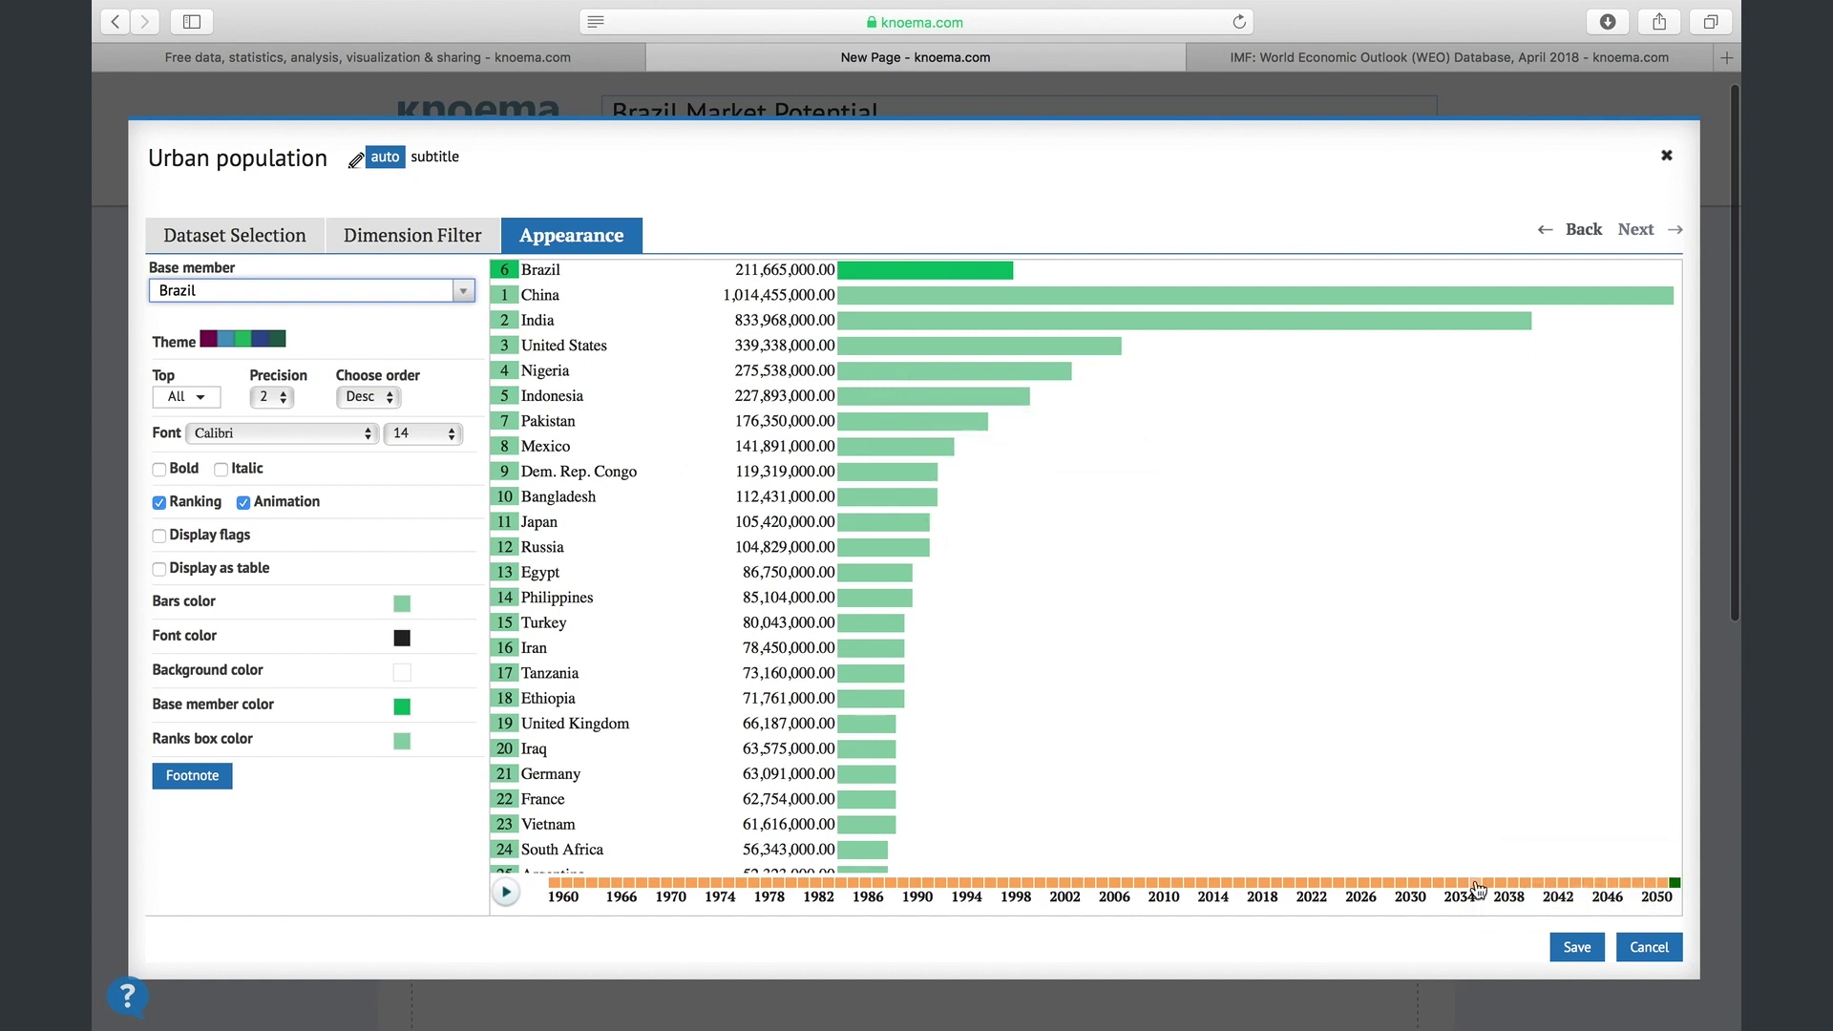
pyautogui.click(1586, 956)
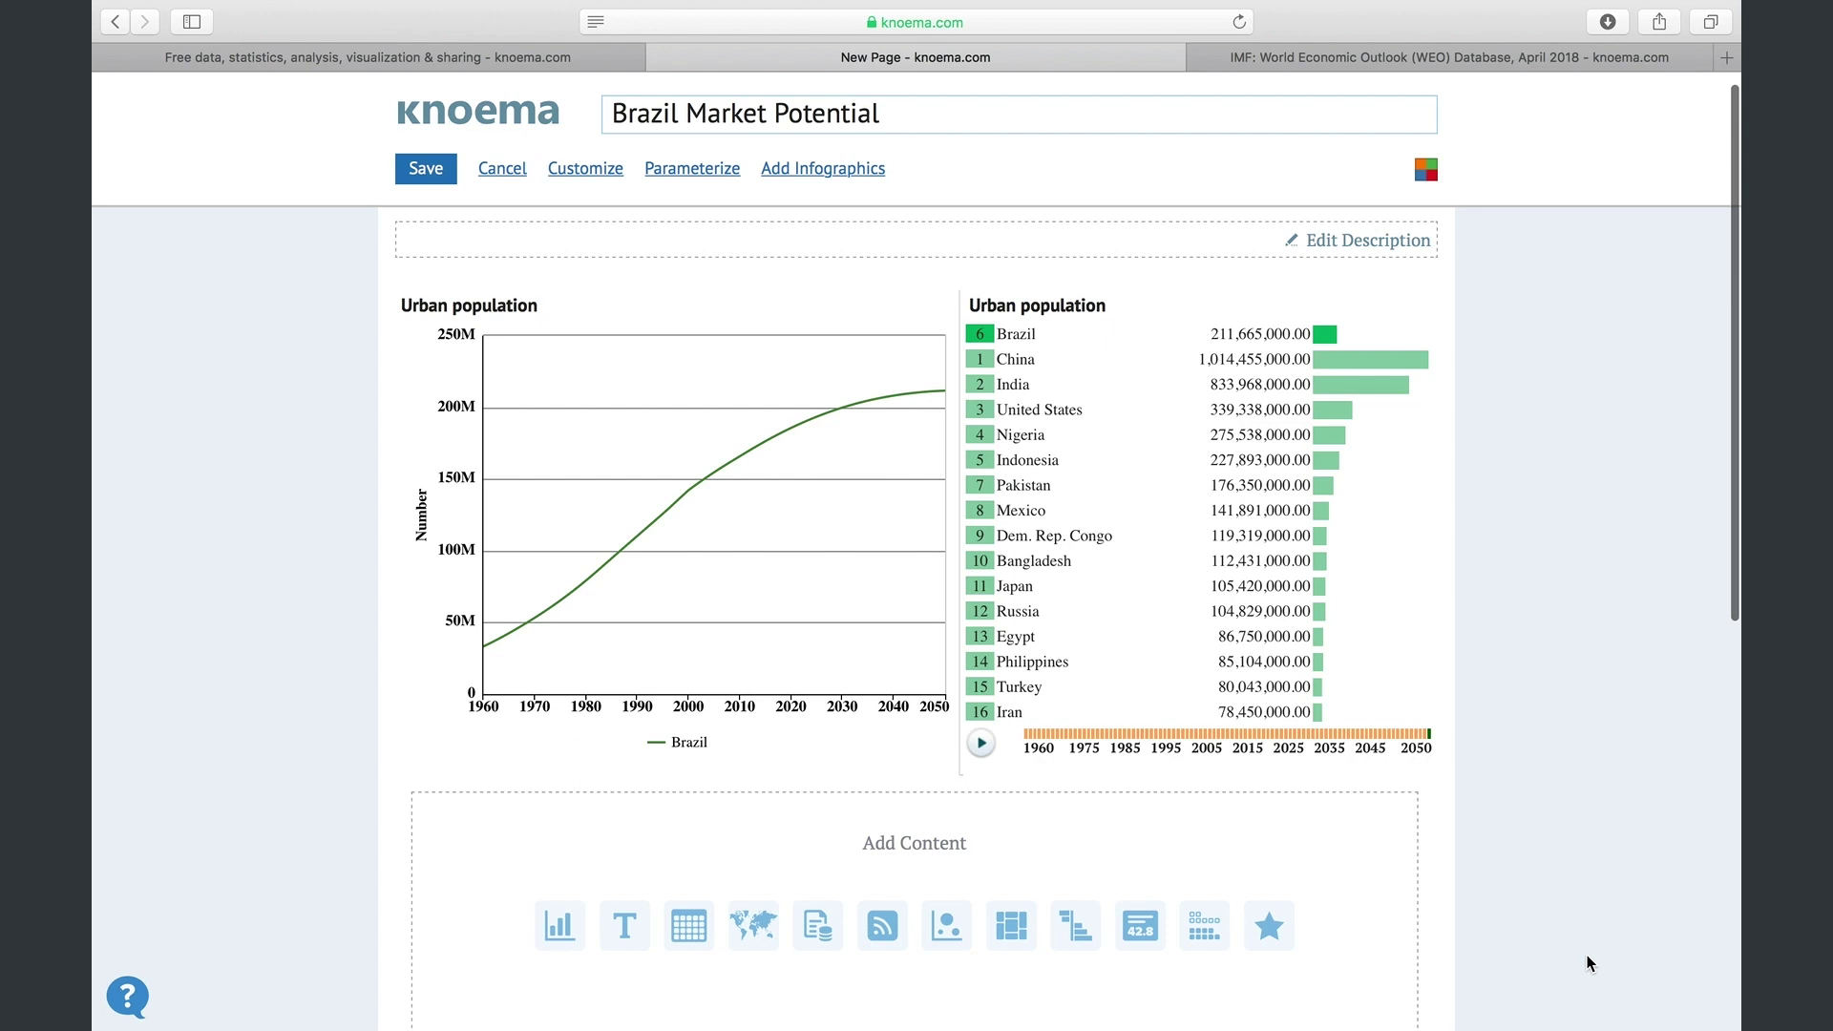
# Add the World Bank GDP growth forecast chart from Favorites and make its panel taller
pyautogui.scroll(-3, 1590, 962)
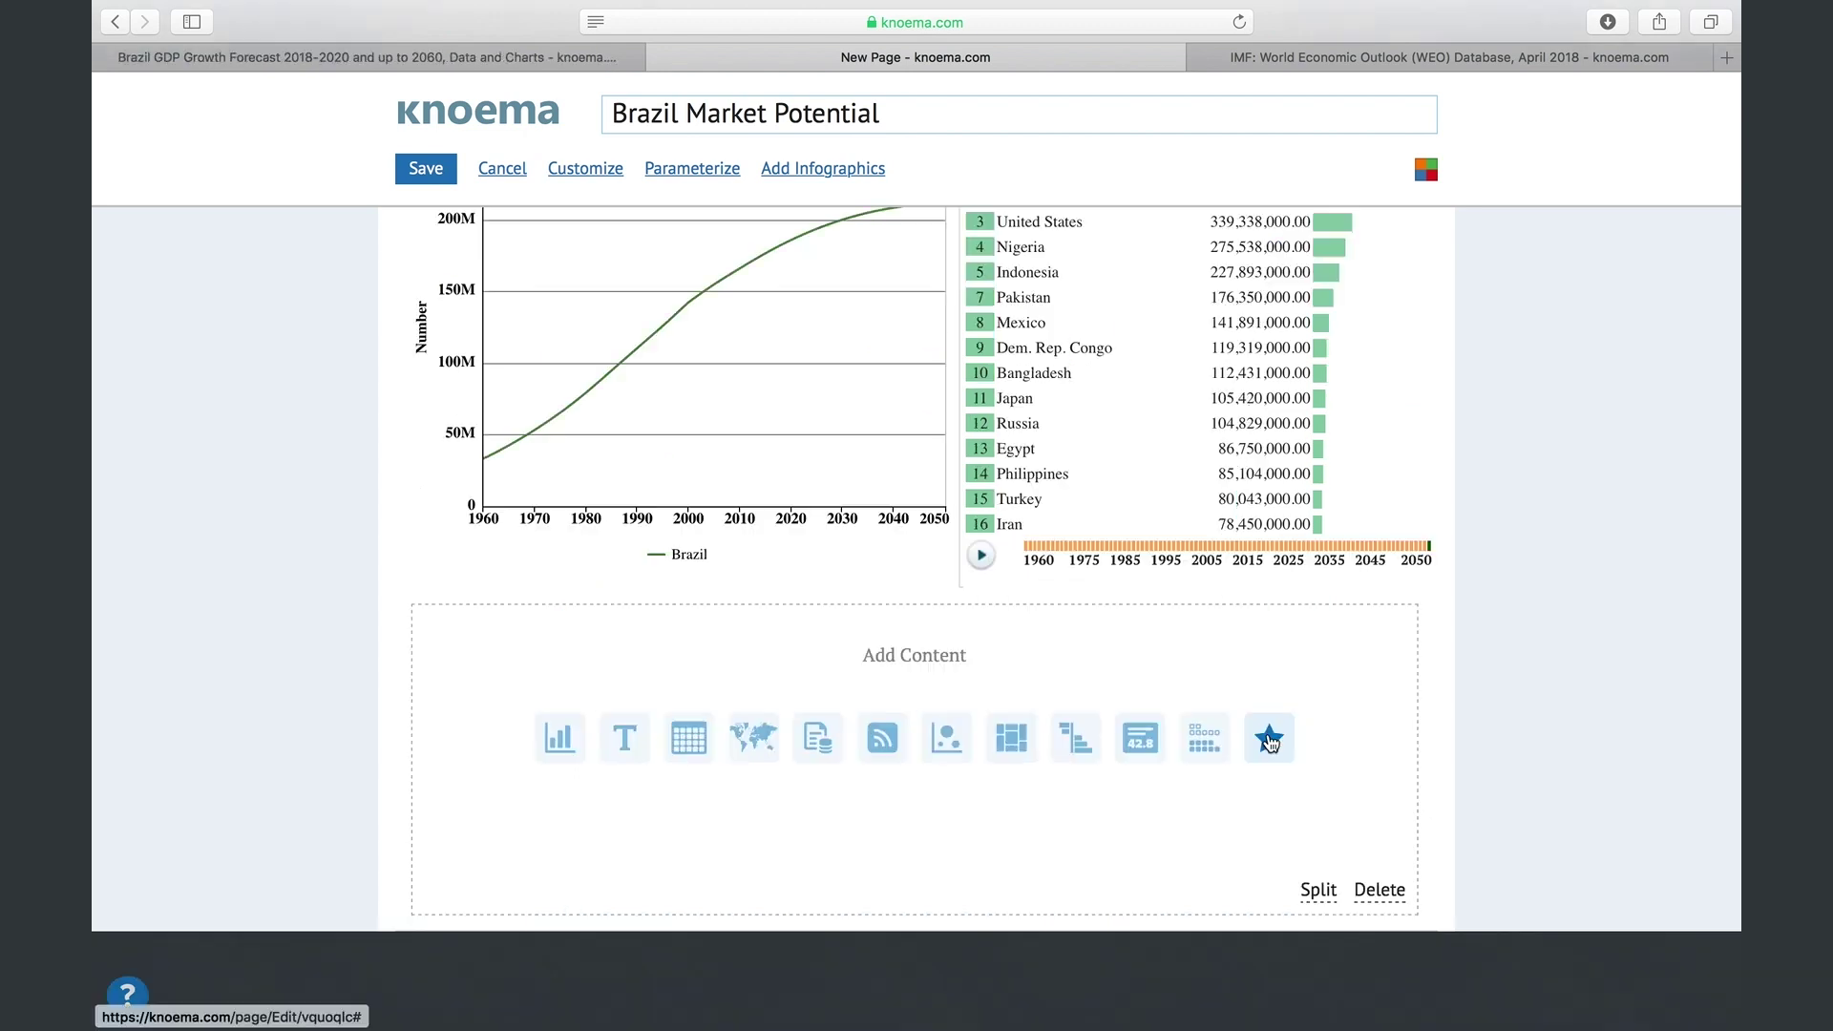
pyautogui.click(1269, 741)
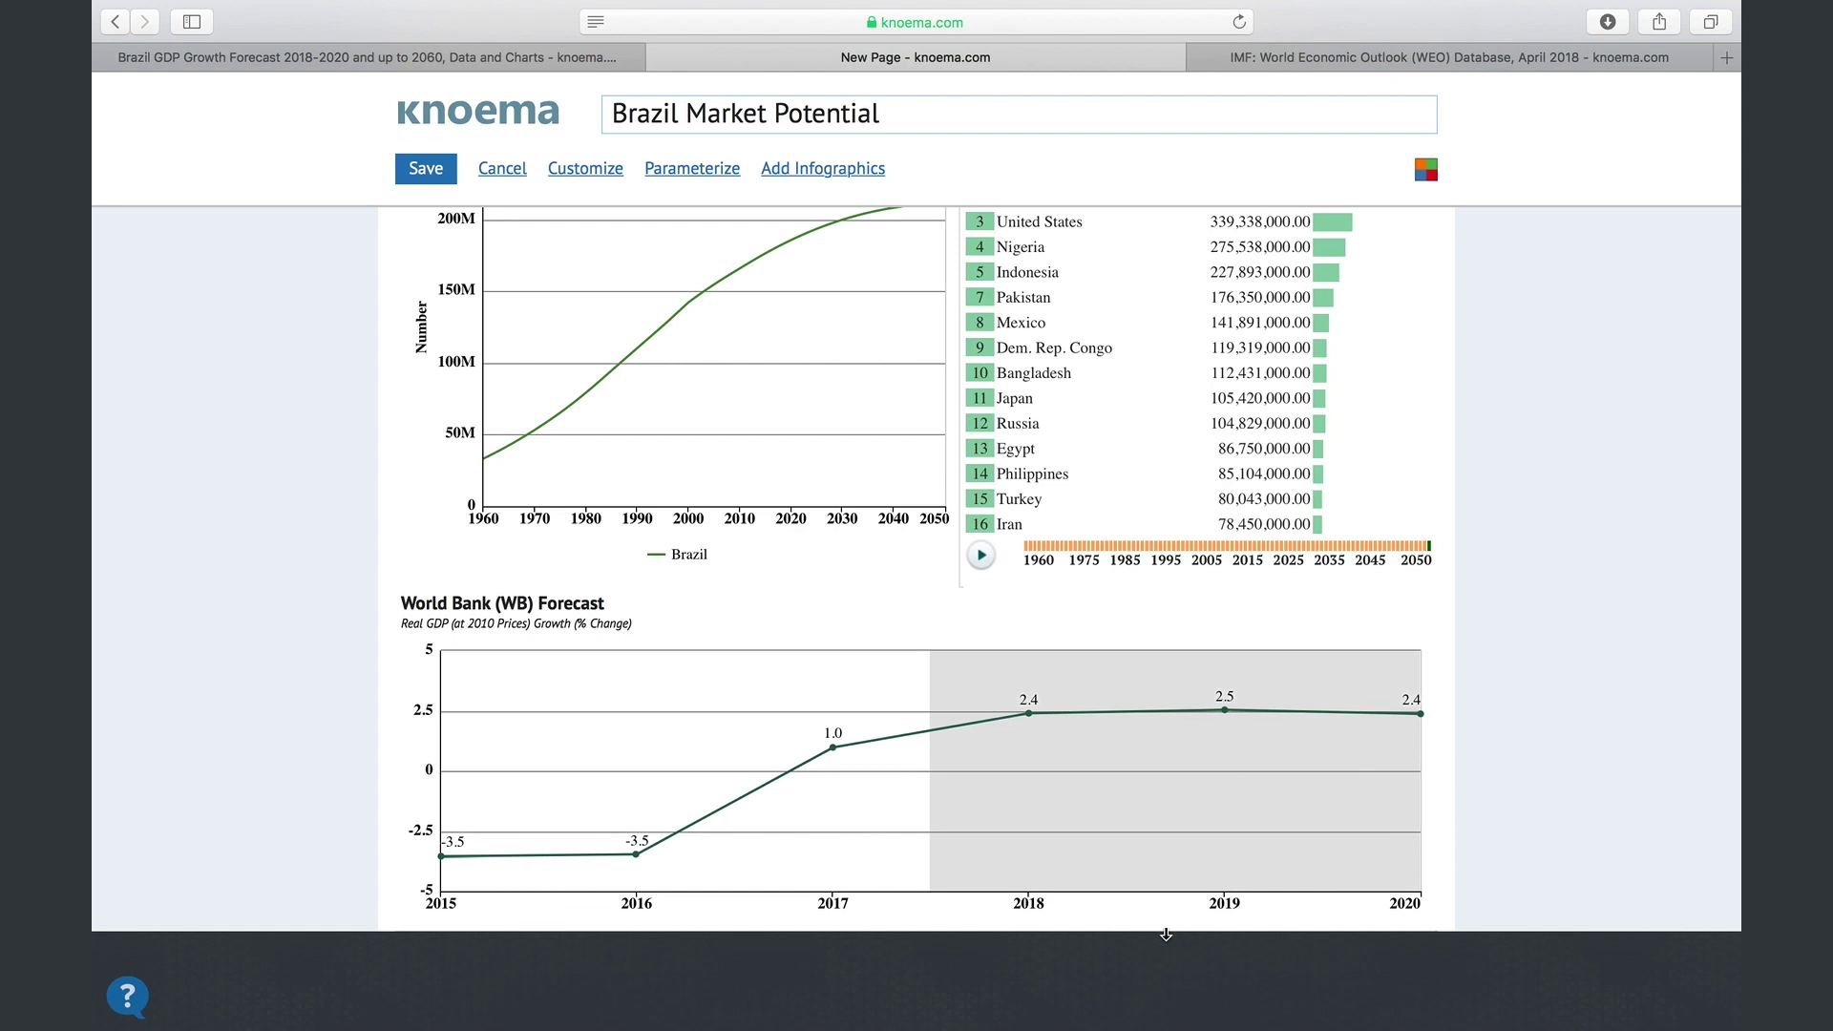
pyautogui.moveTo(1166, 936); pyautogui.dragTo(1184, 1028)
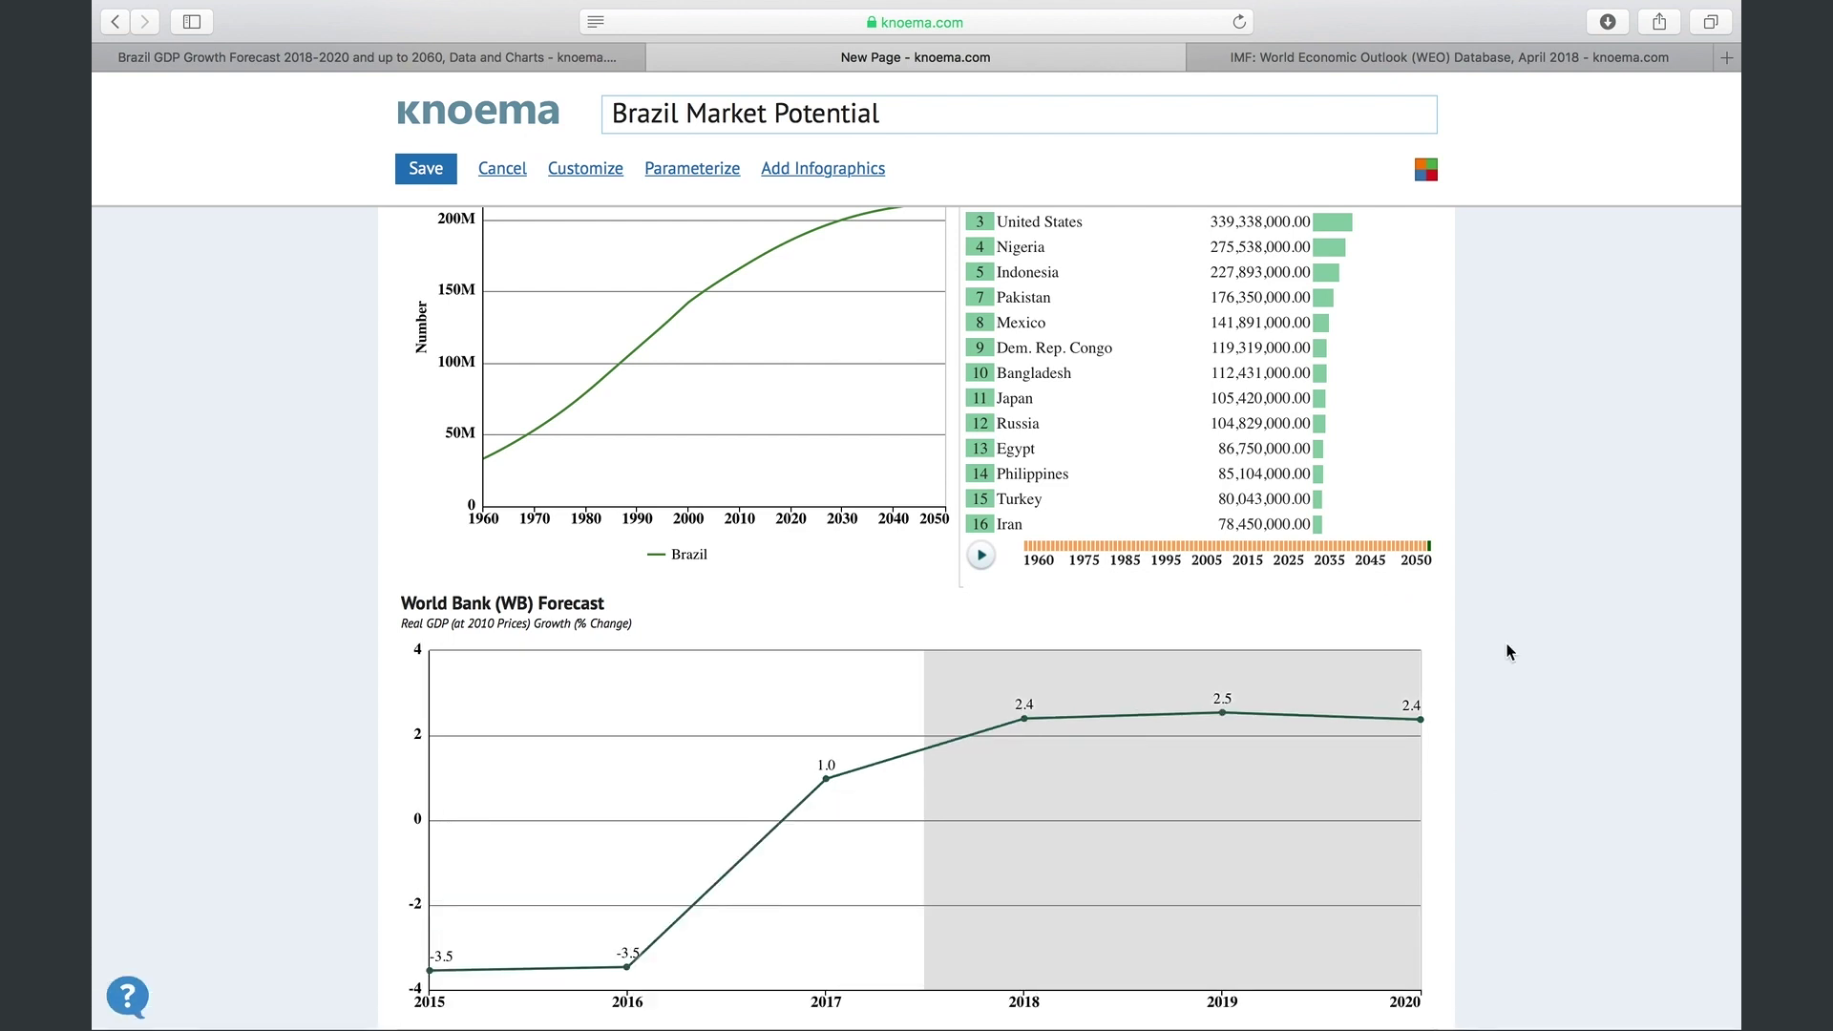
# Pick Mexico in the ranking to test the linked charts and exit editing
pyautogui.scroll(3, 1508, 653)
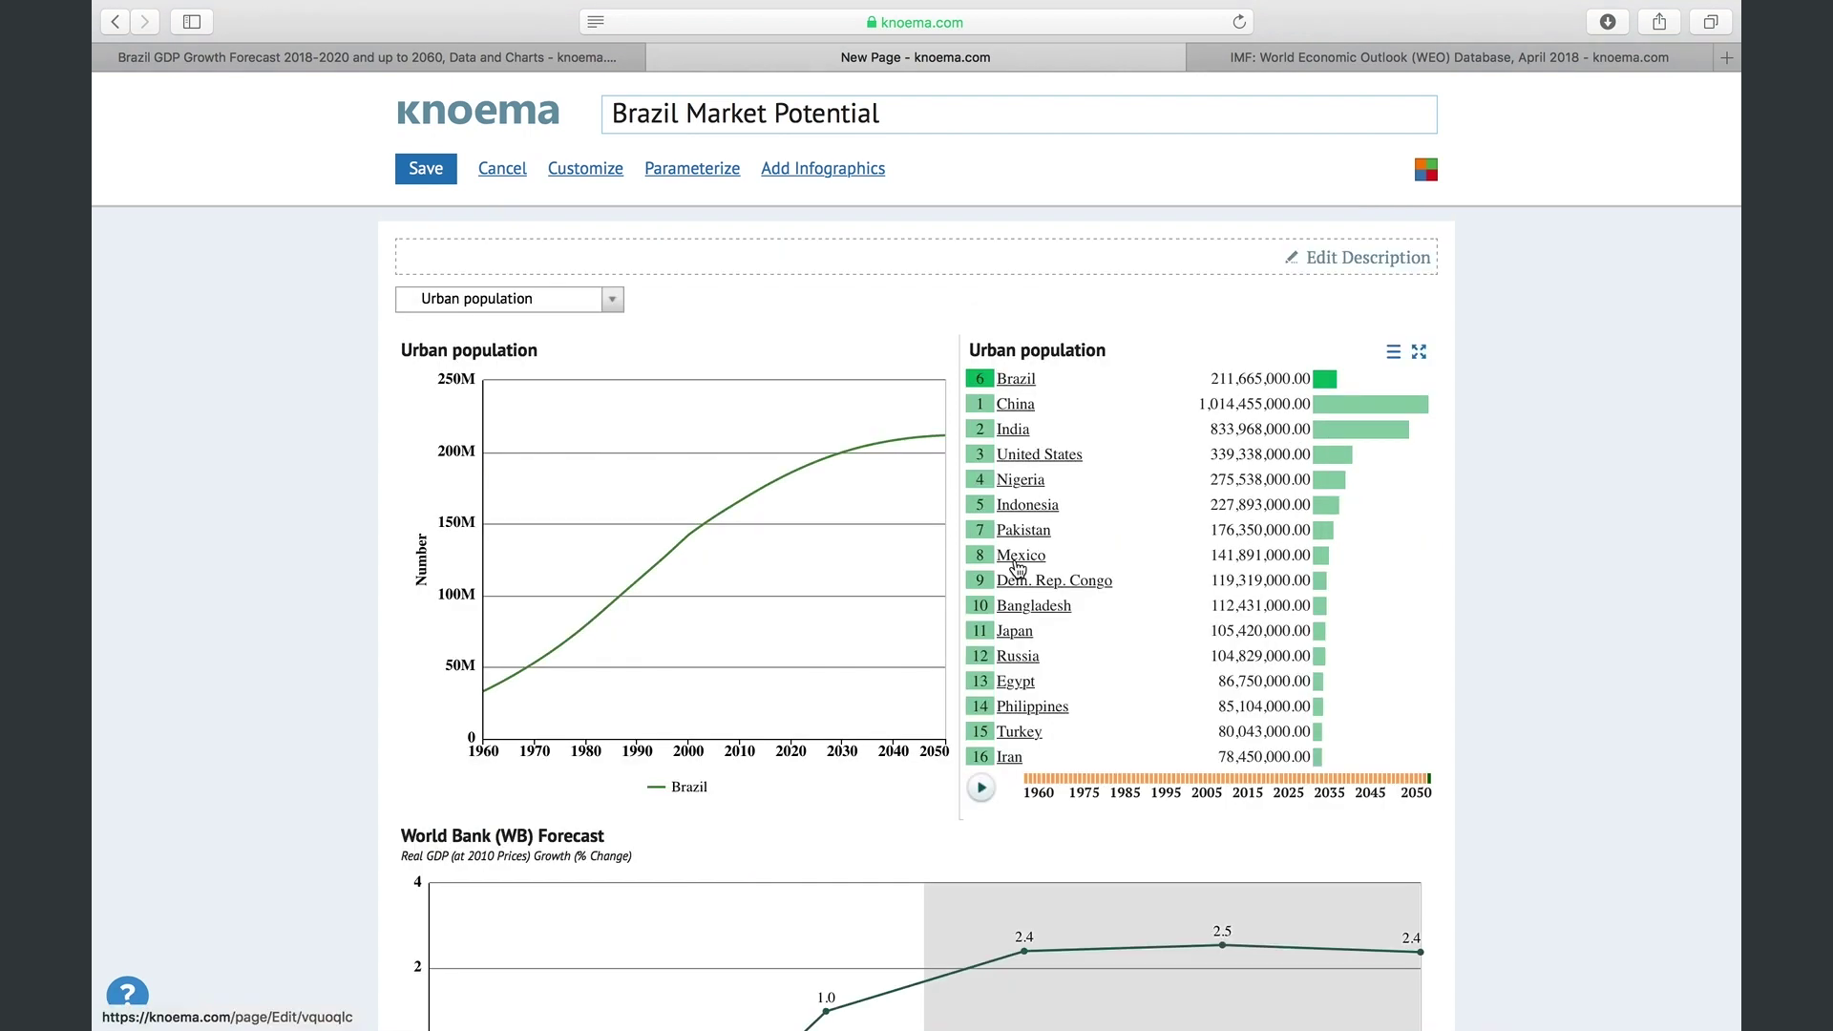
pyautogui.click(1018, 556)
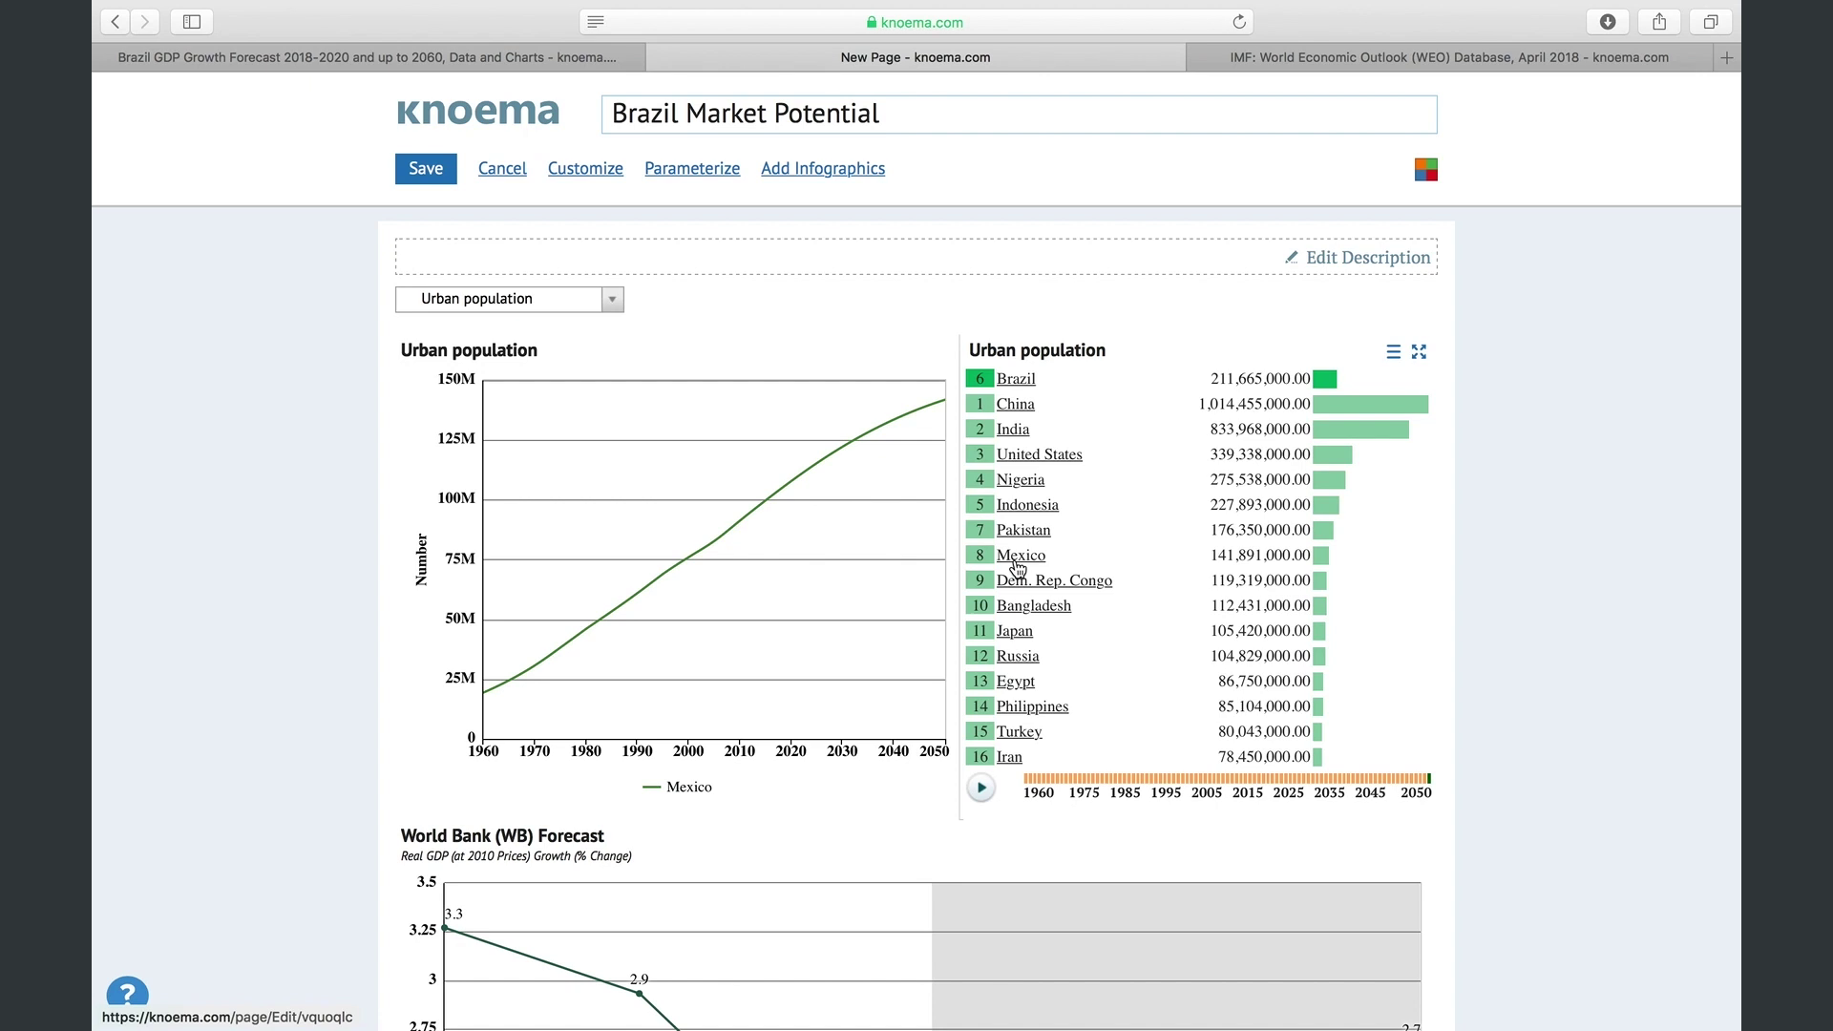
pyautogui.click(1508, 652)
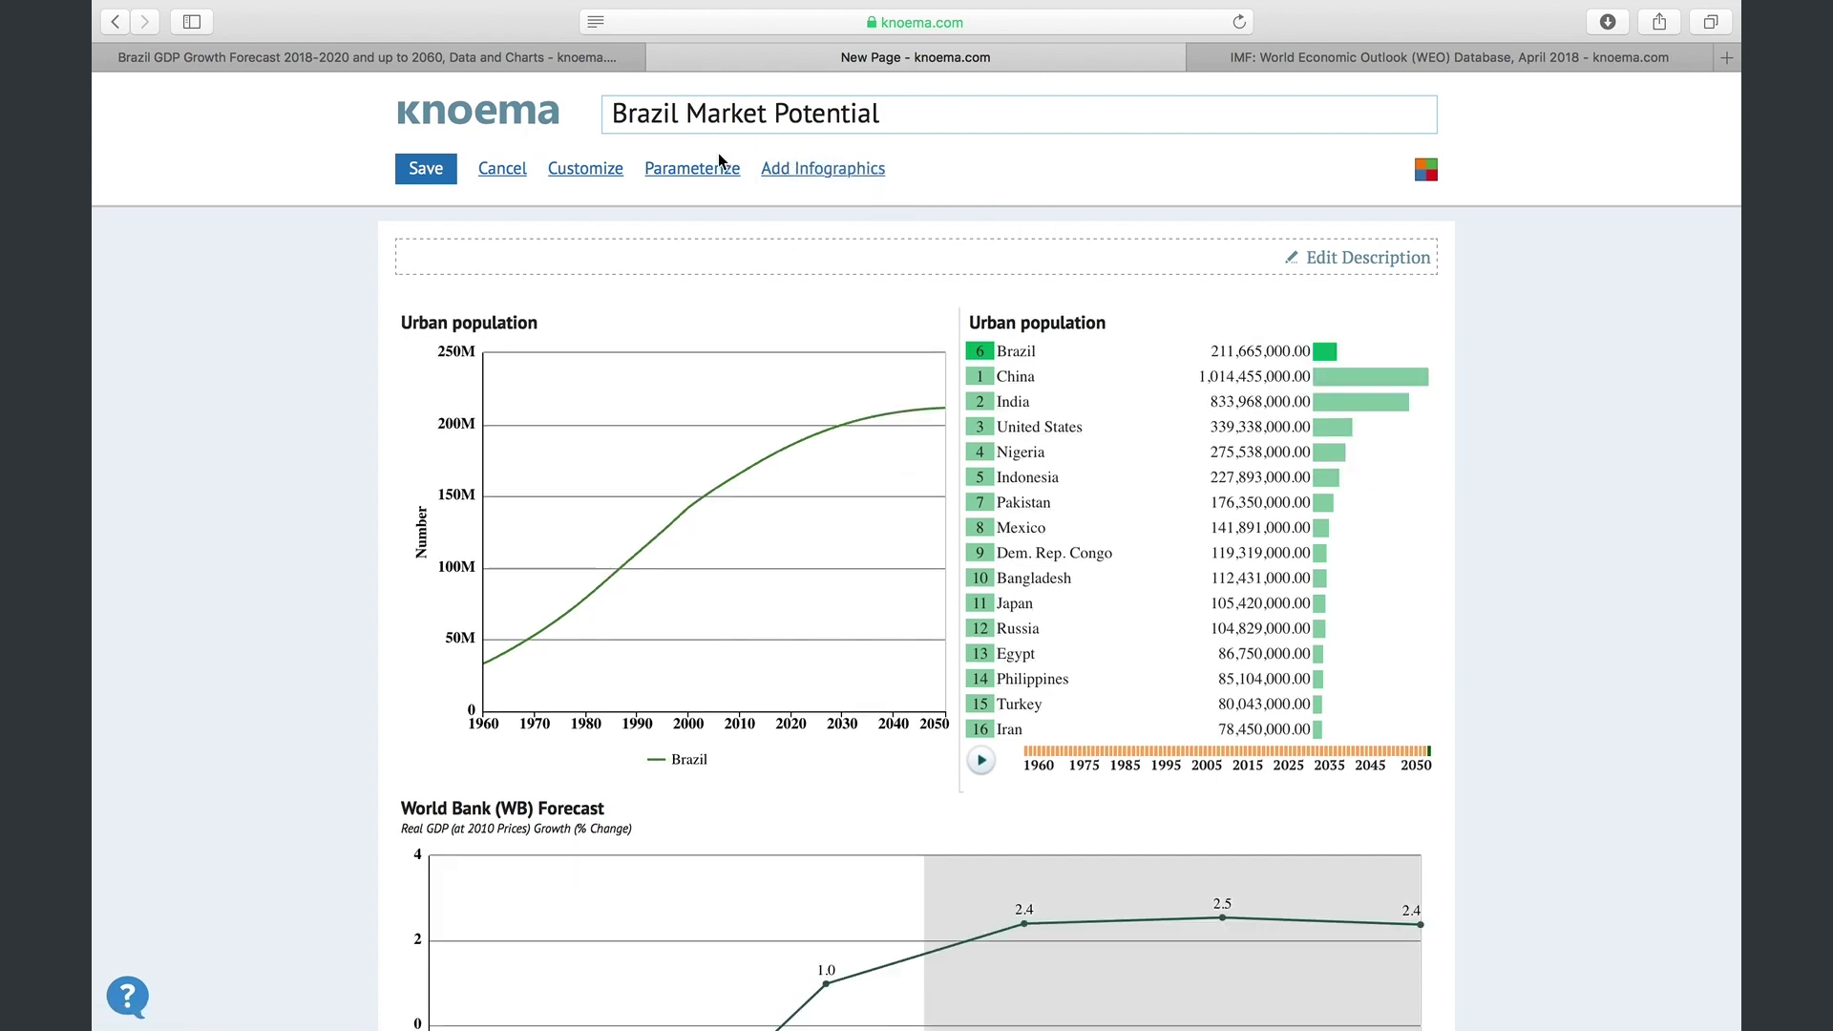
# Parameterize the dashboard, tying the GDP forecast's Region to the ranking's country
pyautogui.click(697, 166)
pyautogui.click(612, 443)
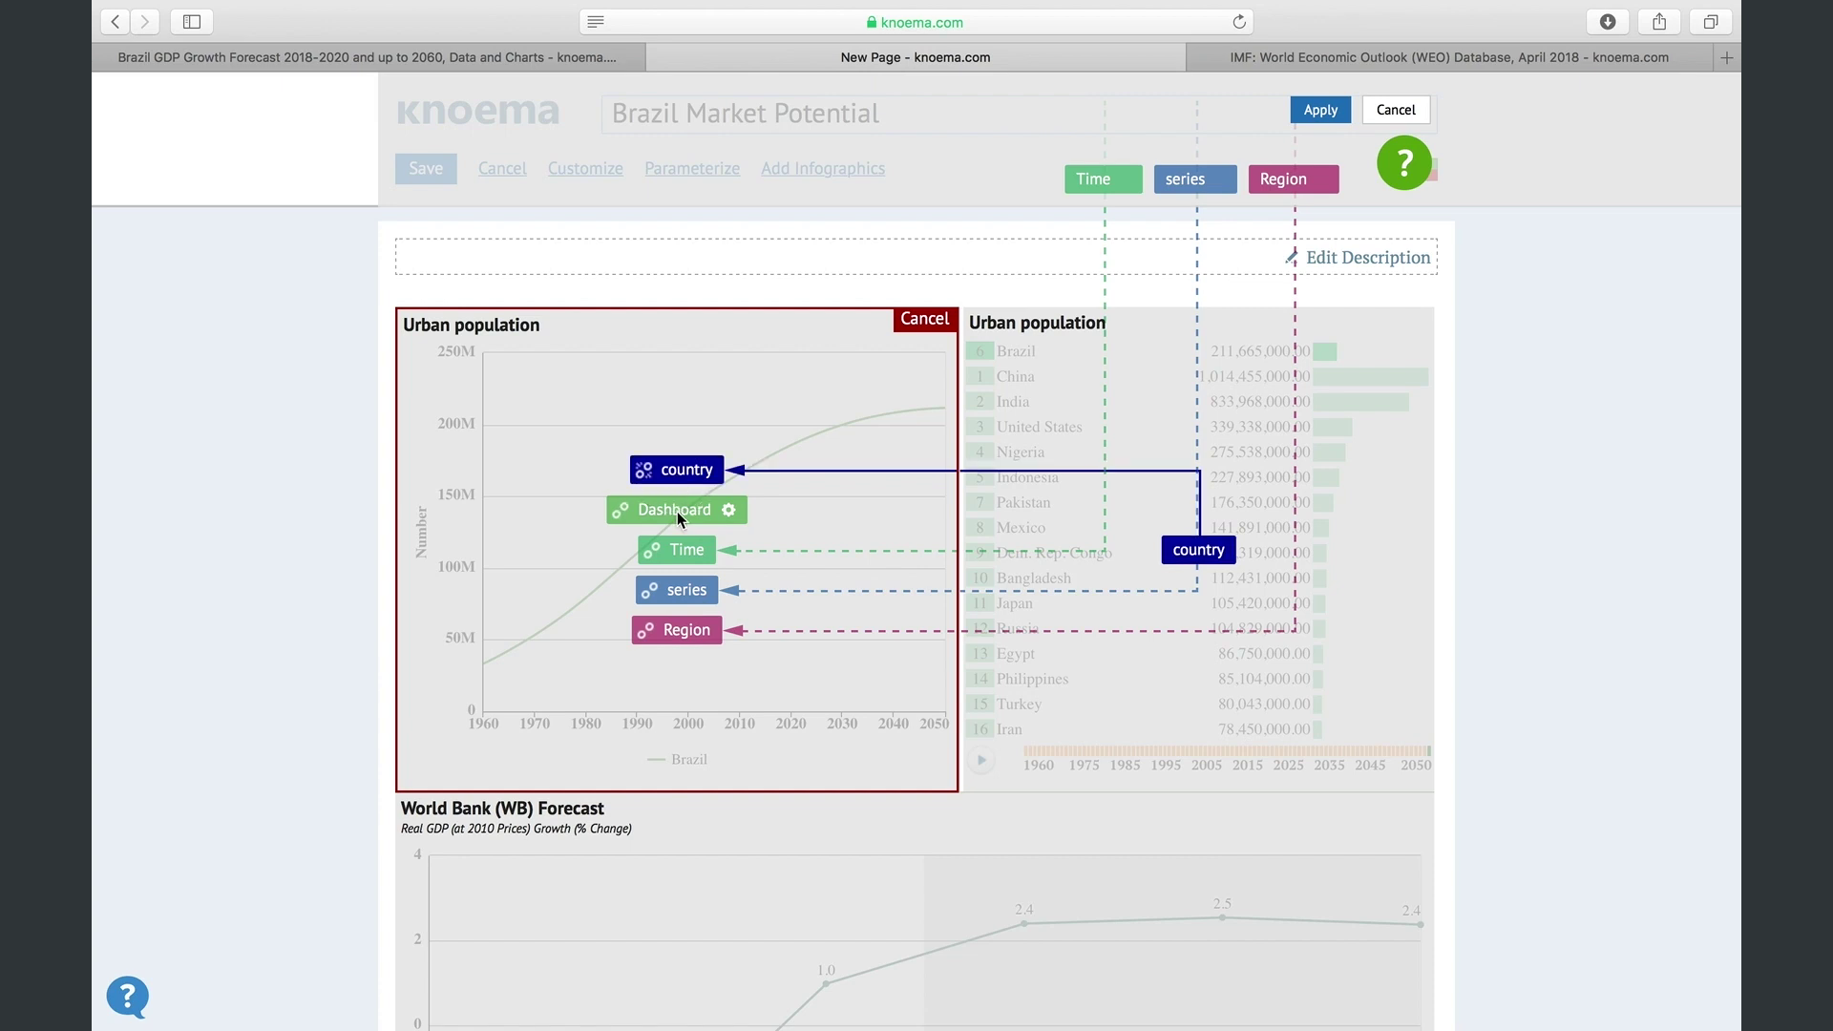
pyautogui.click(712, 861)
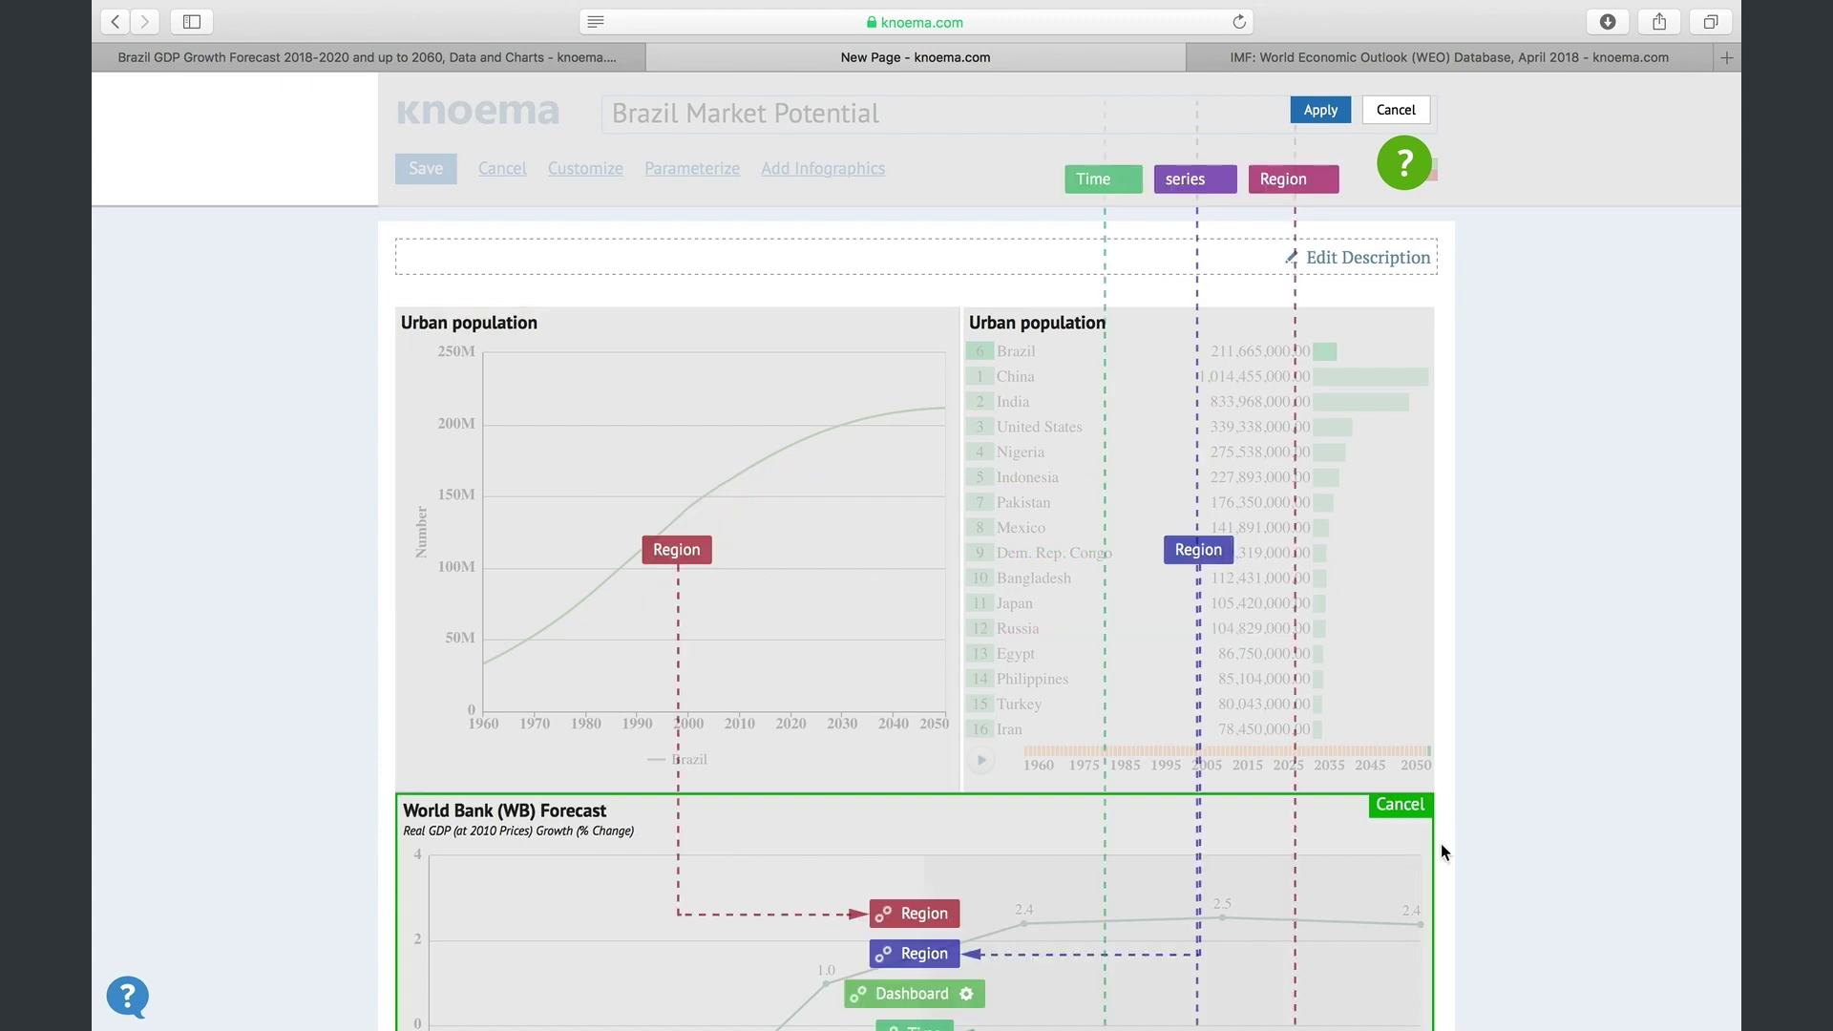
pyautogui.click(913, 956)
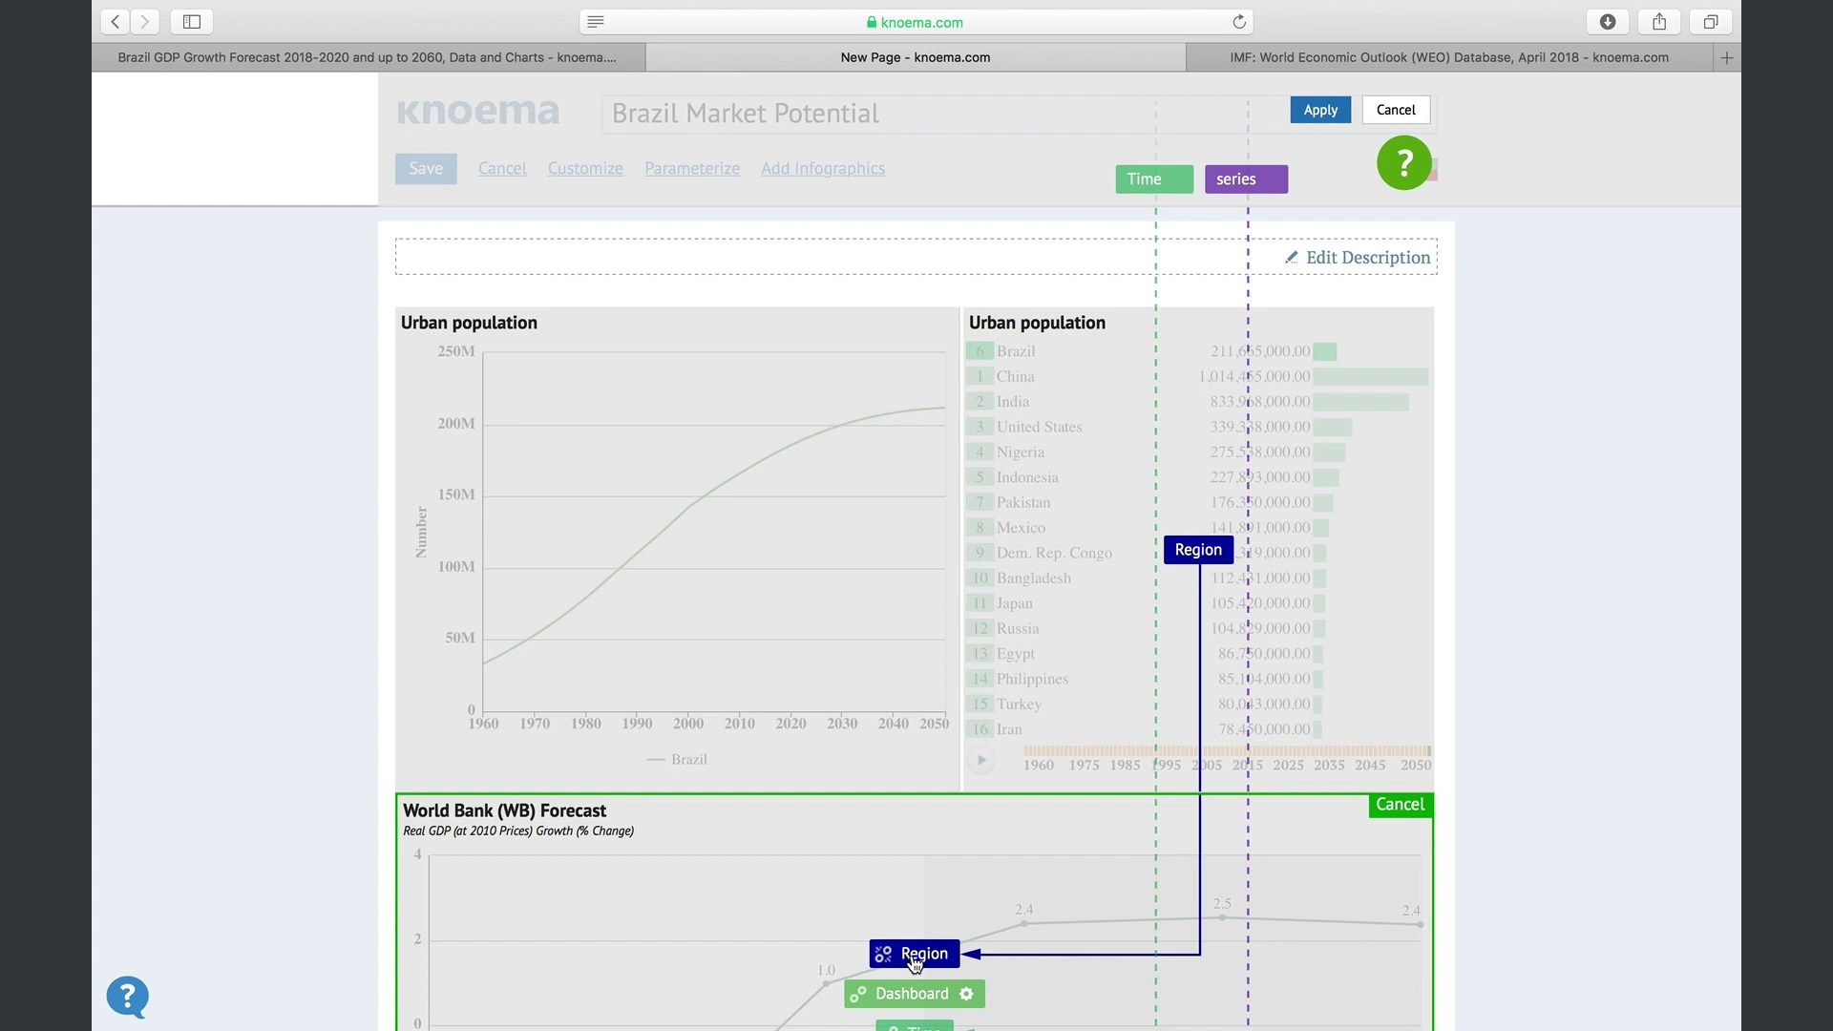
# Link both population widgets' series to the shared series, apply, and show Mexico
pyautogui.click(1329, 549)
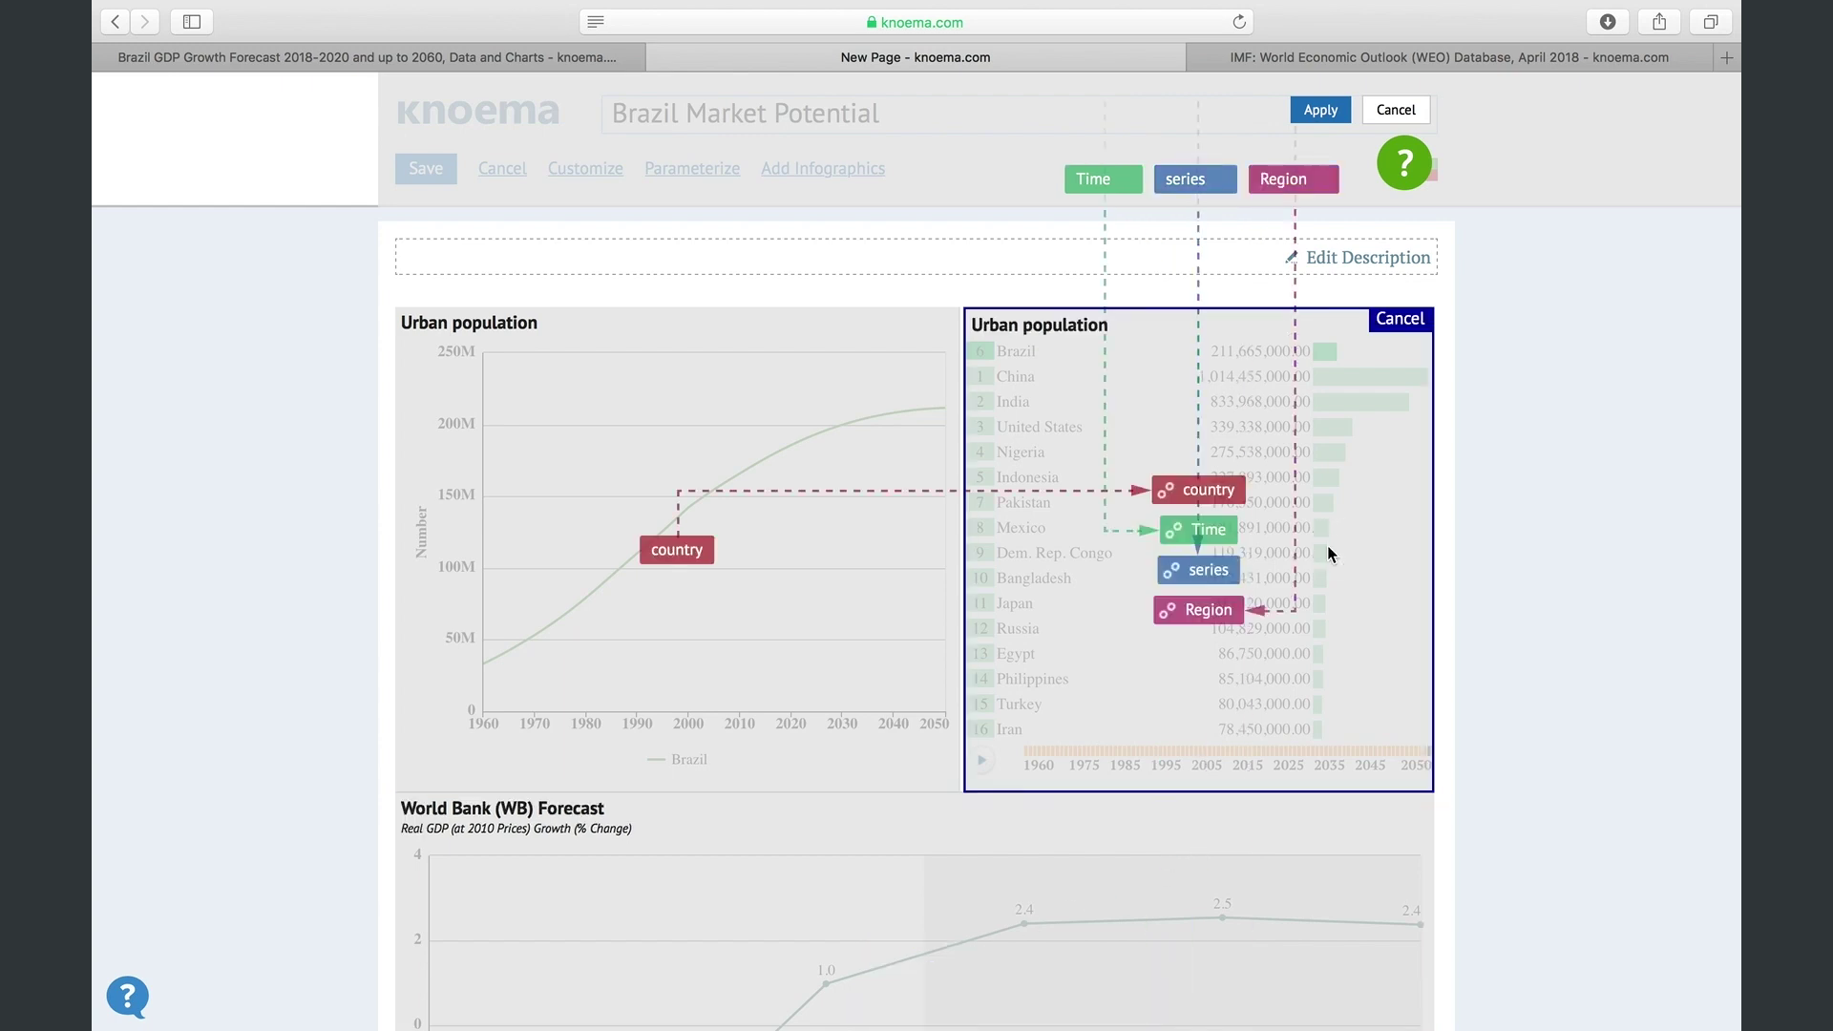
pyautogui.click(1219, 573)
pyautogui.click(771, 608)
pyautogui.click(682, 591)
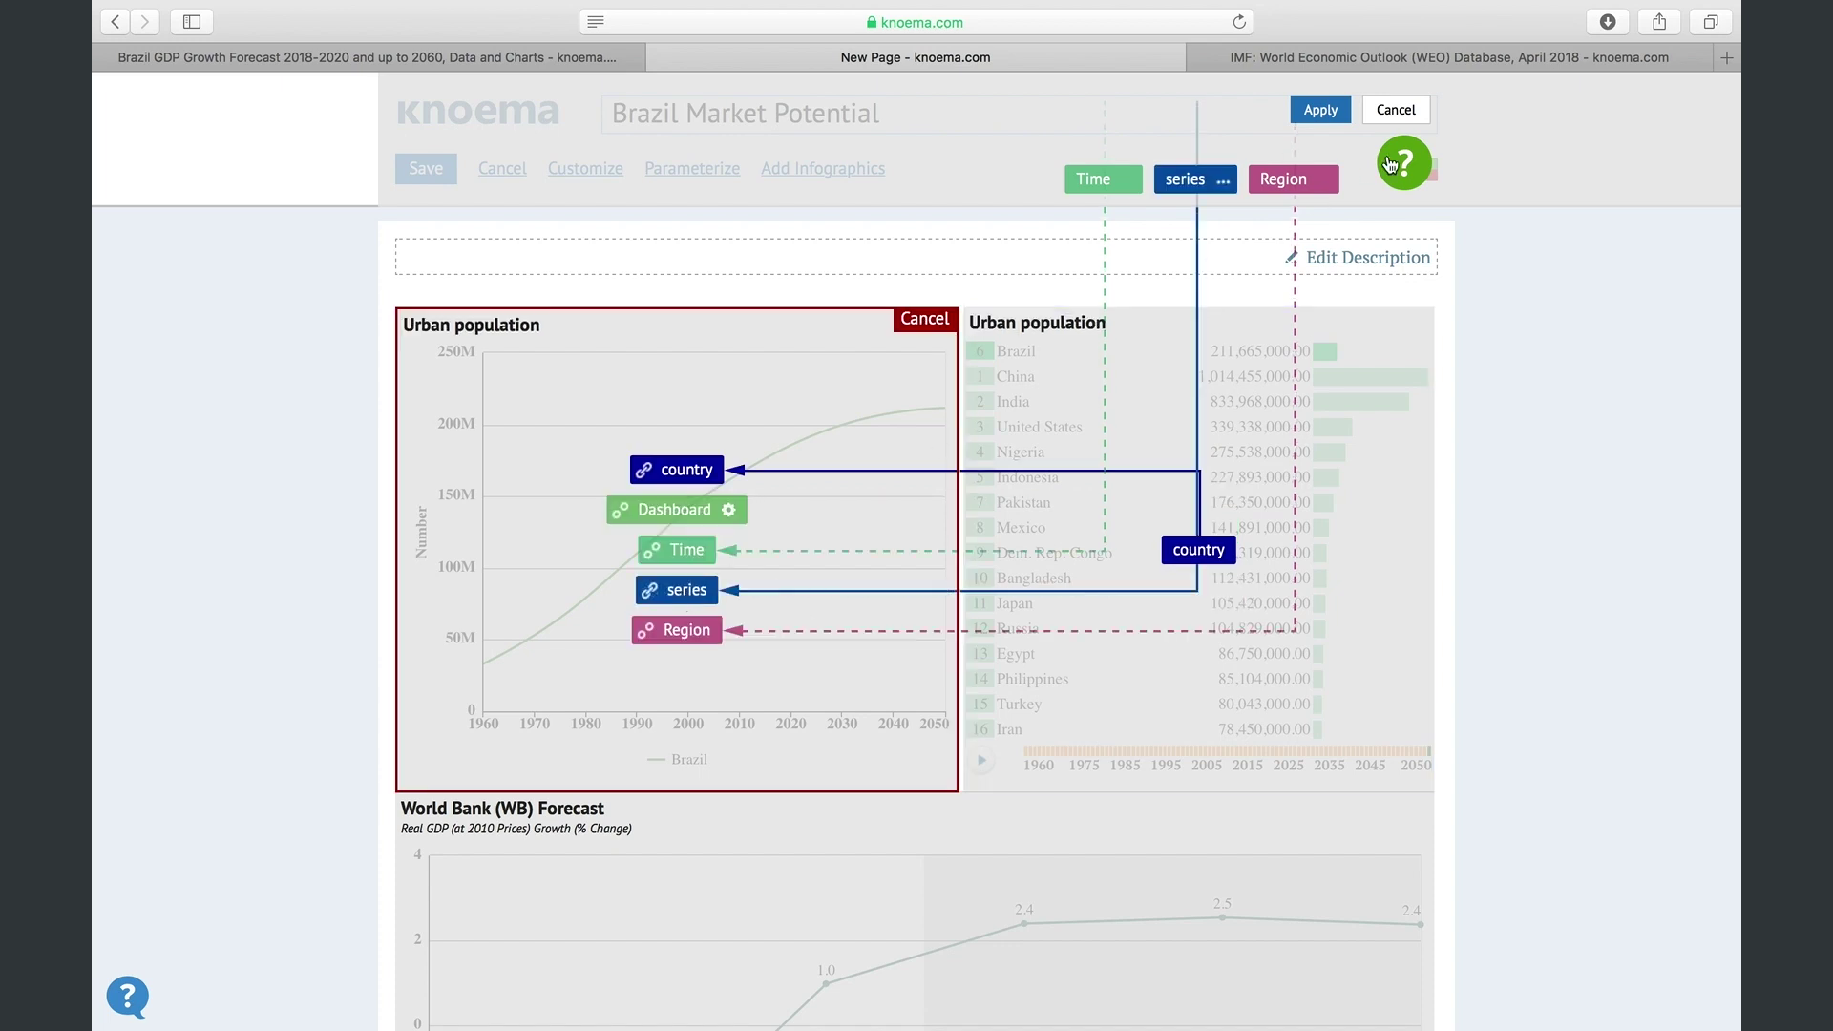
pyautogui.click(1318, 111)
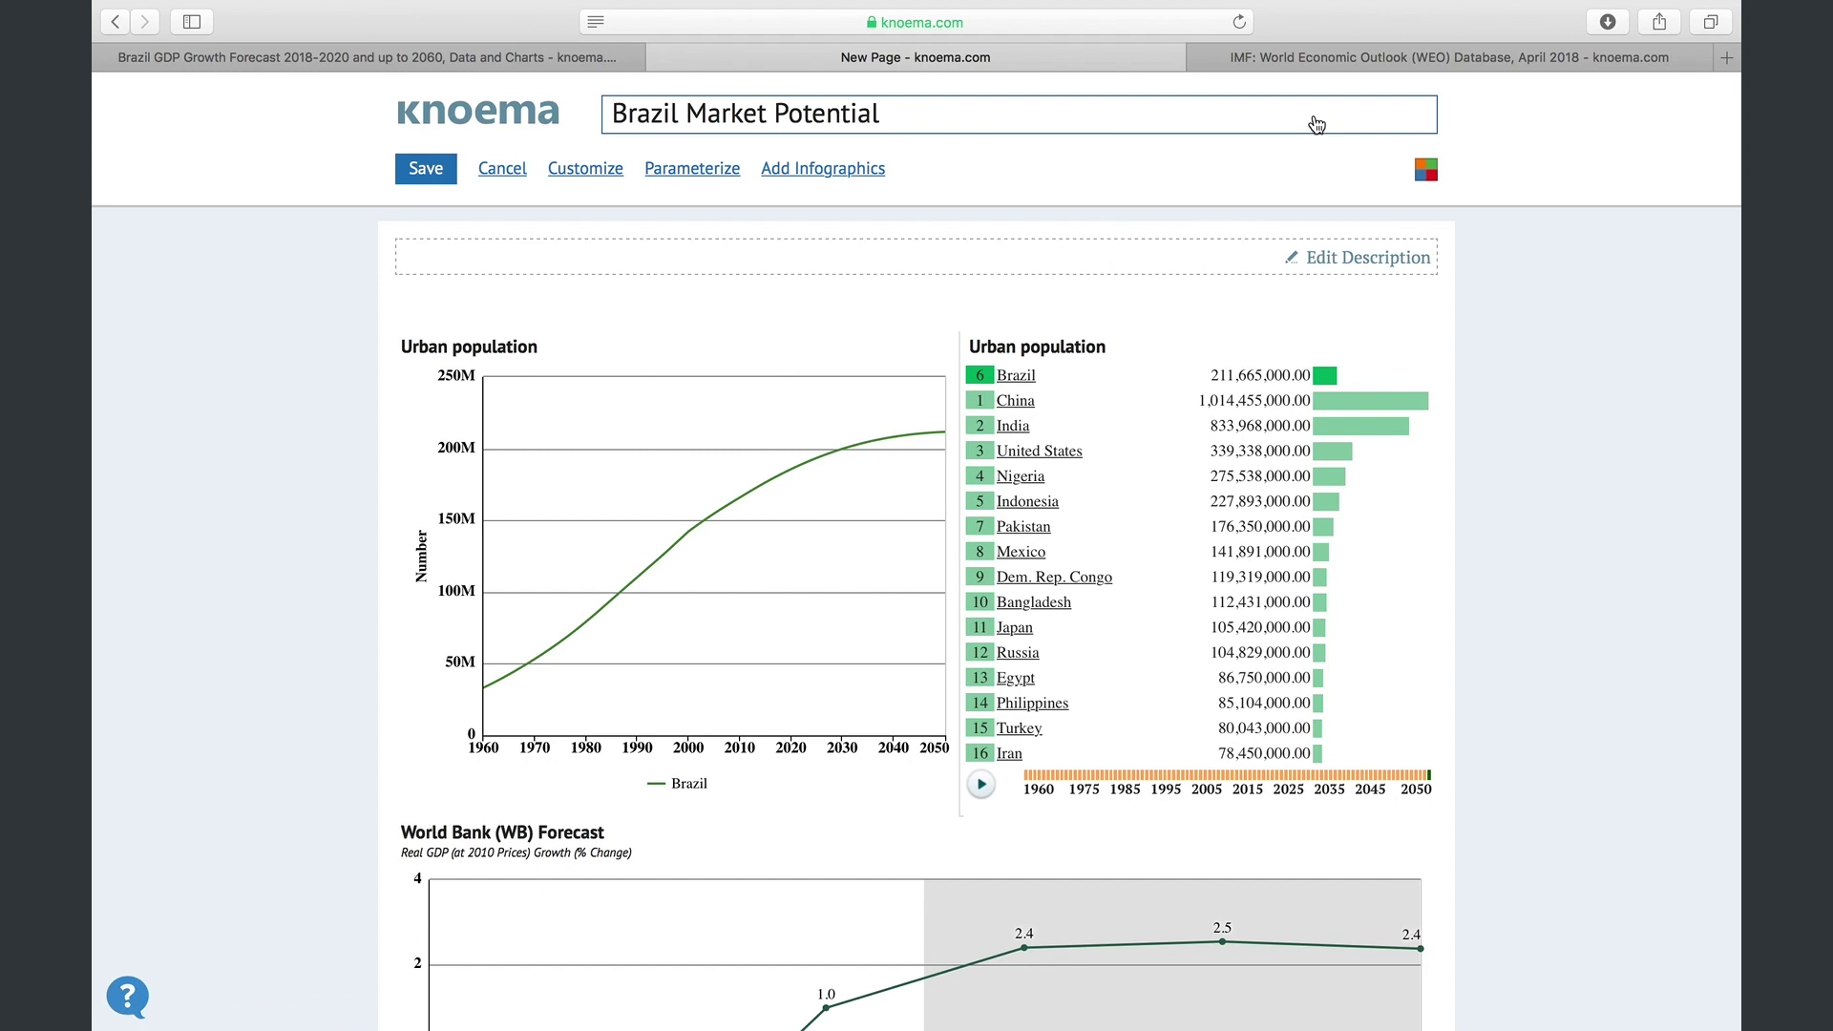
pyautogui.click(1018, 567)
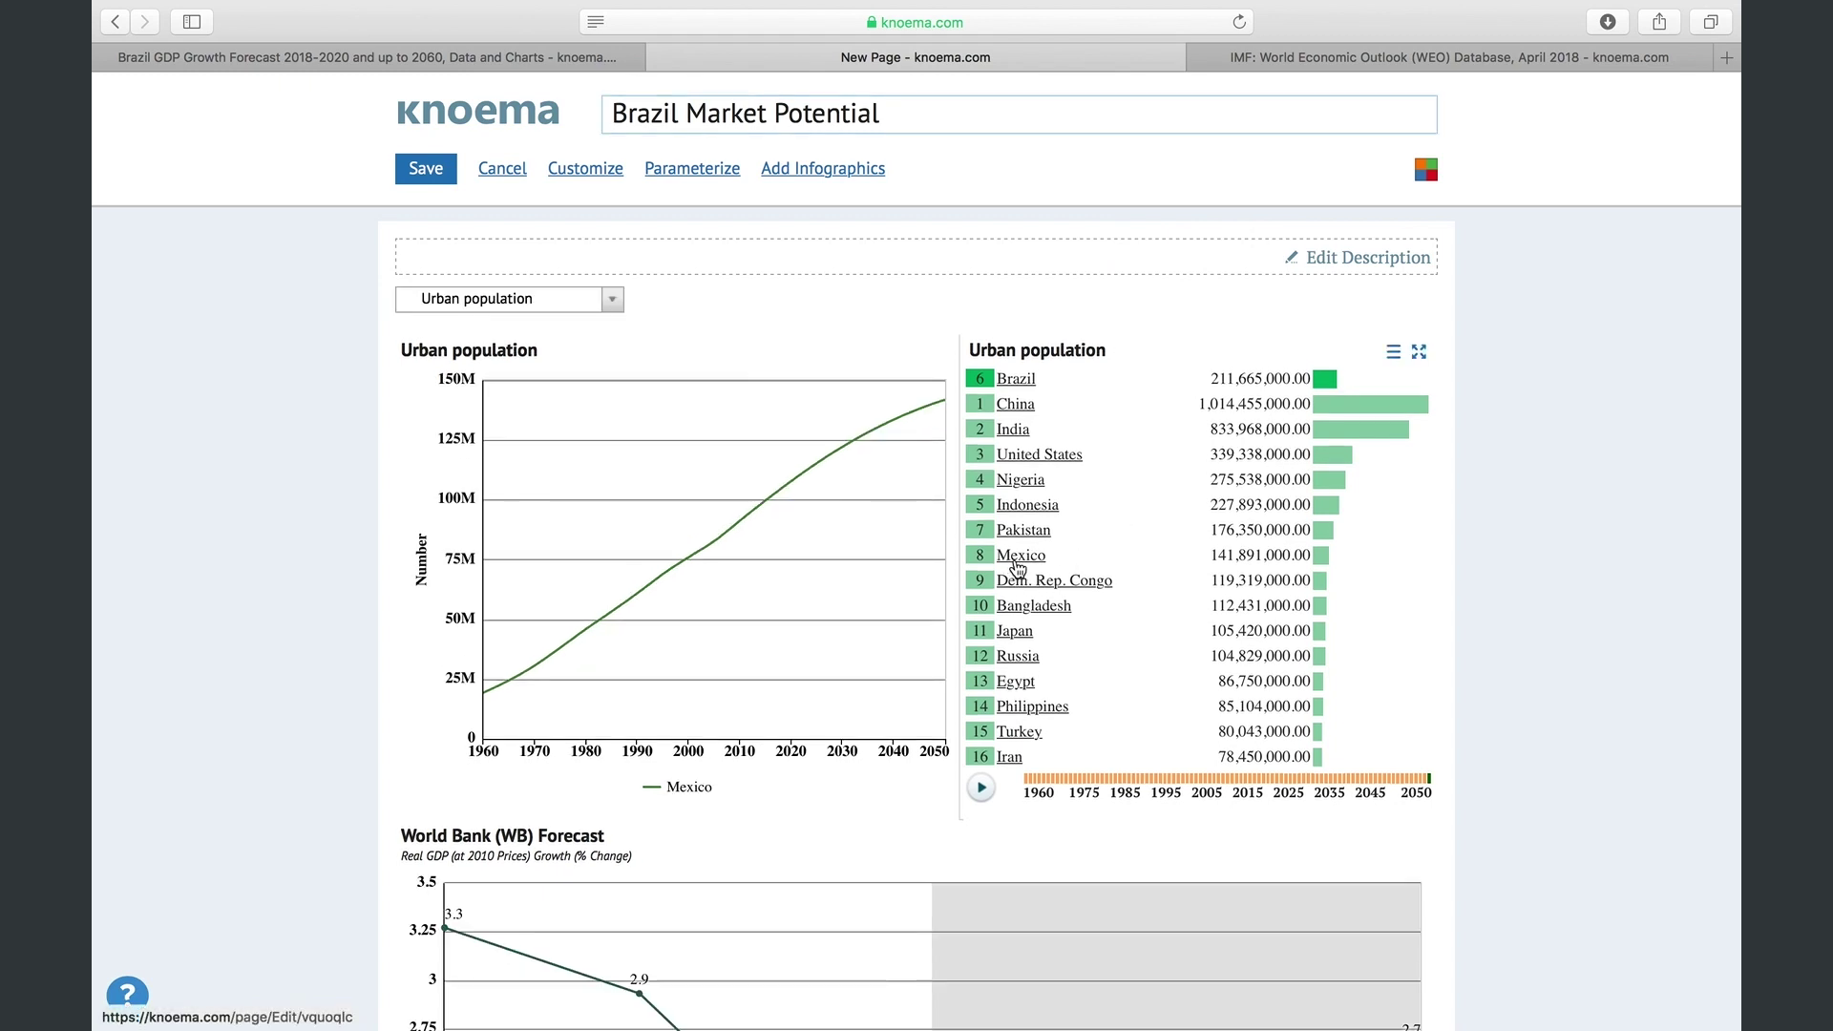
pyautogui.click(581, 300)
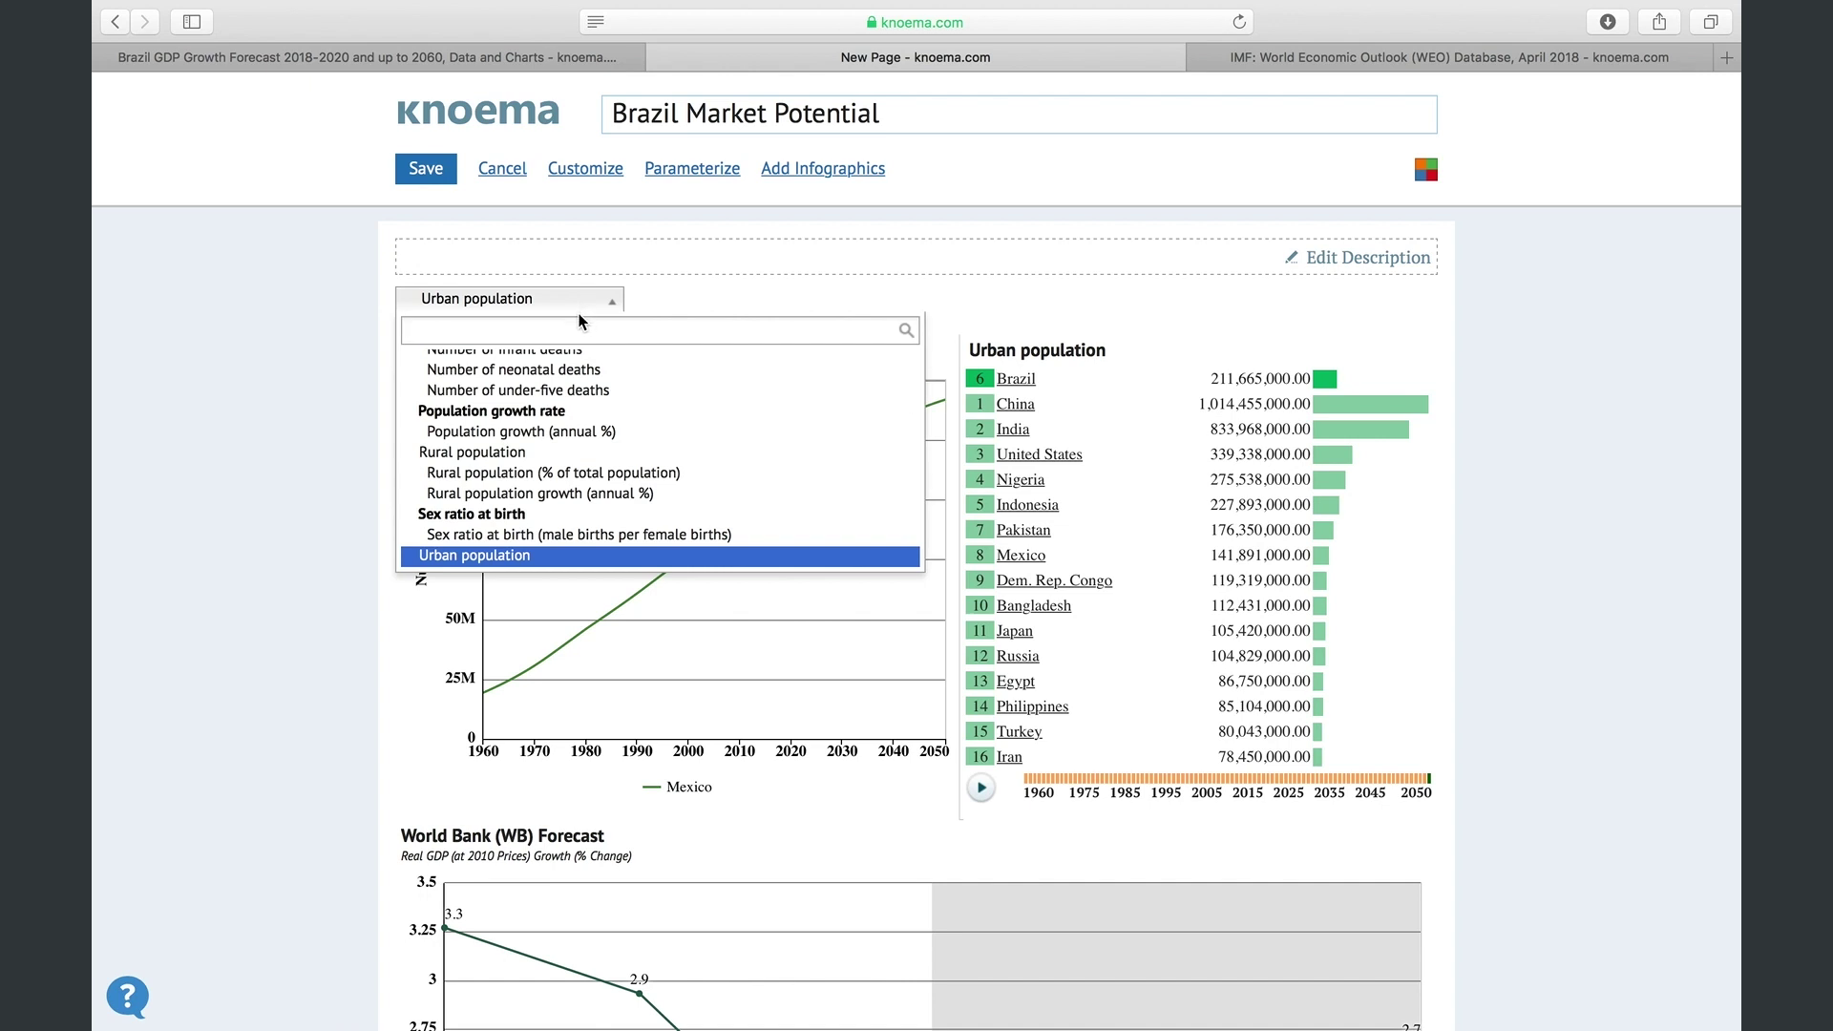
# Switch the series selector to Rural population (% of total population)
pyautogui.scroll(1, 561, 406)
pyautogui.click(554, 481)
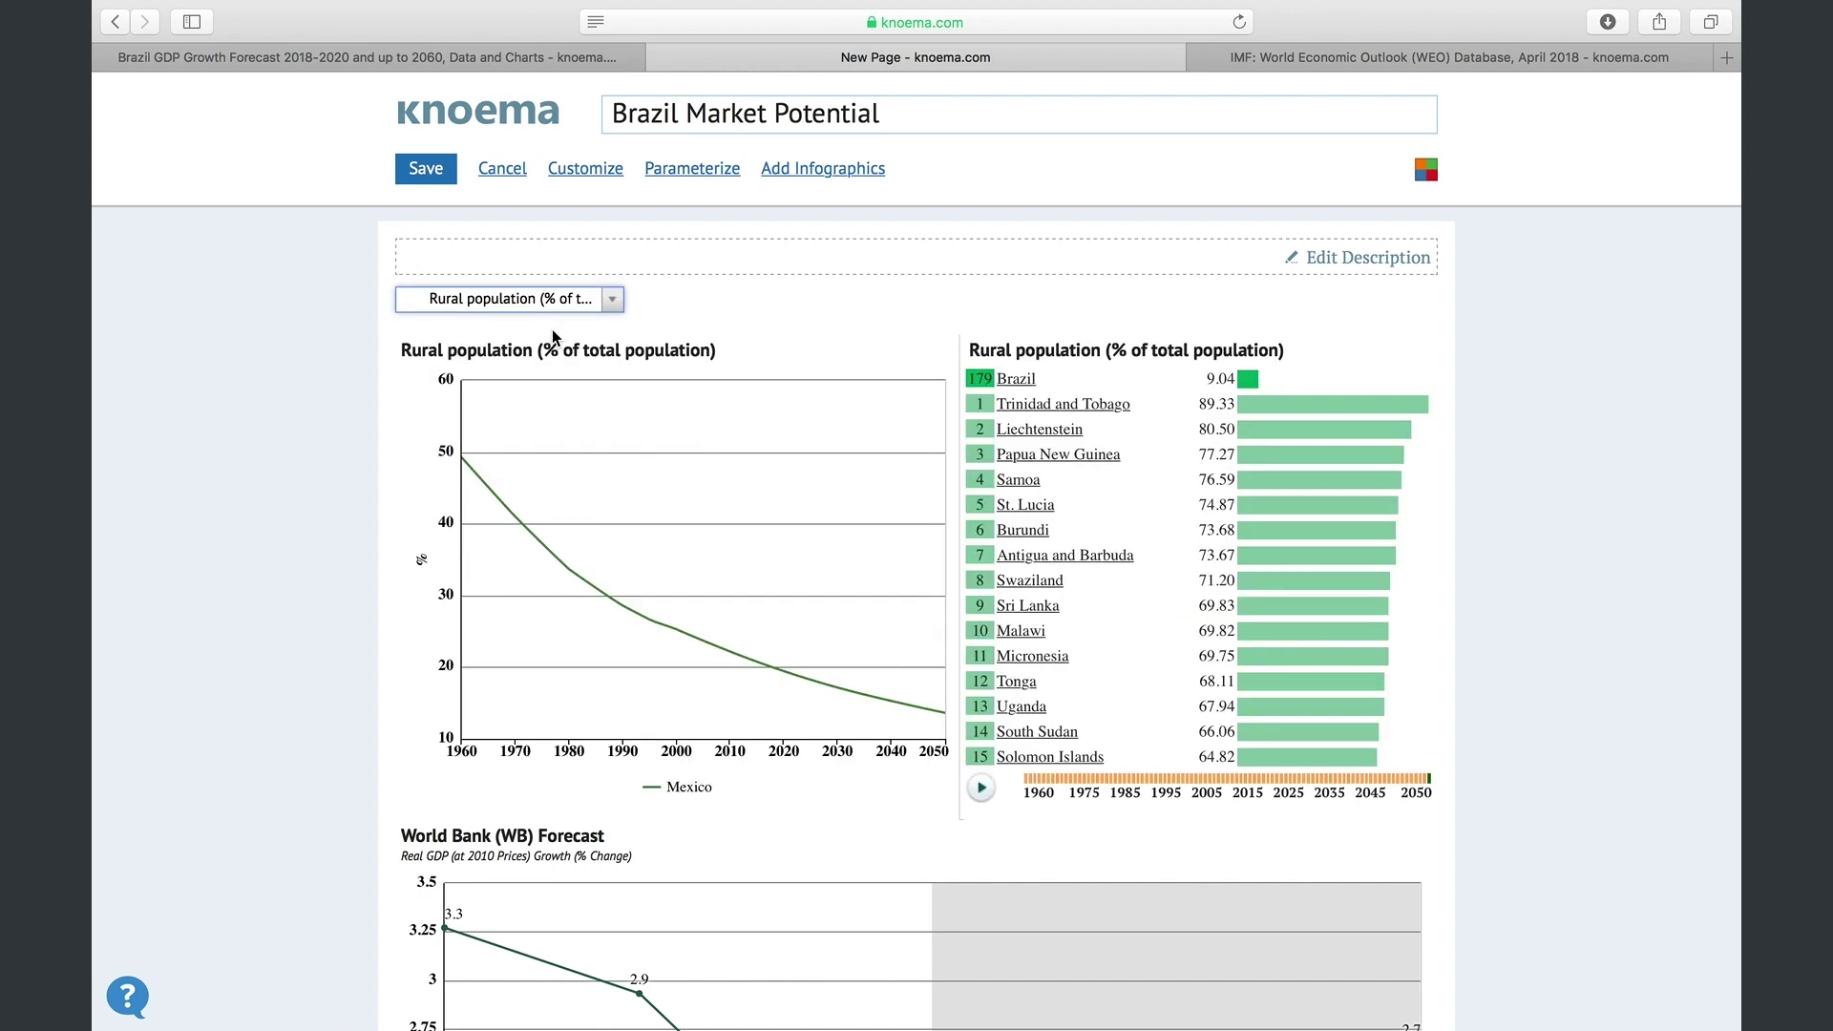
pyautogui.click(551, 300)
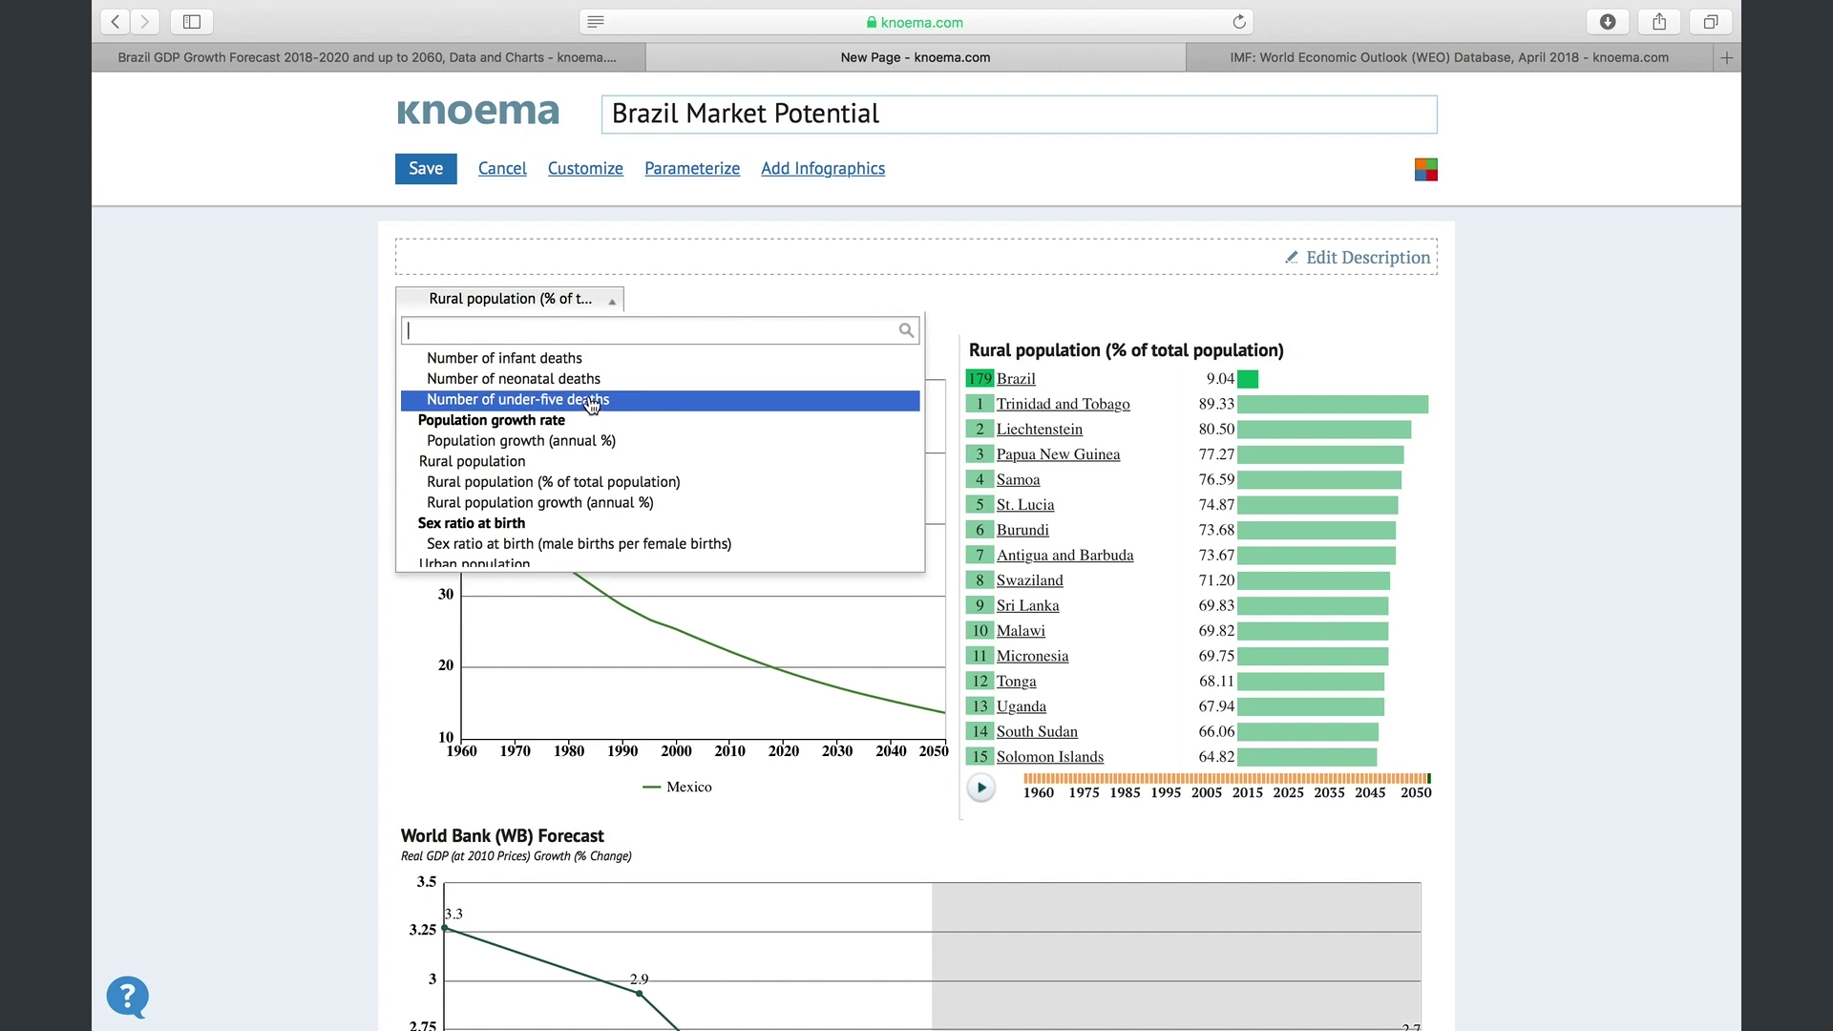
# Rename the shared series parameter to 'Indicator'
pyautogui.click(712, 177)
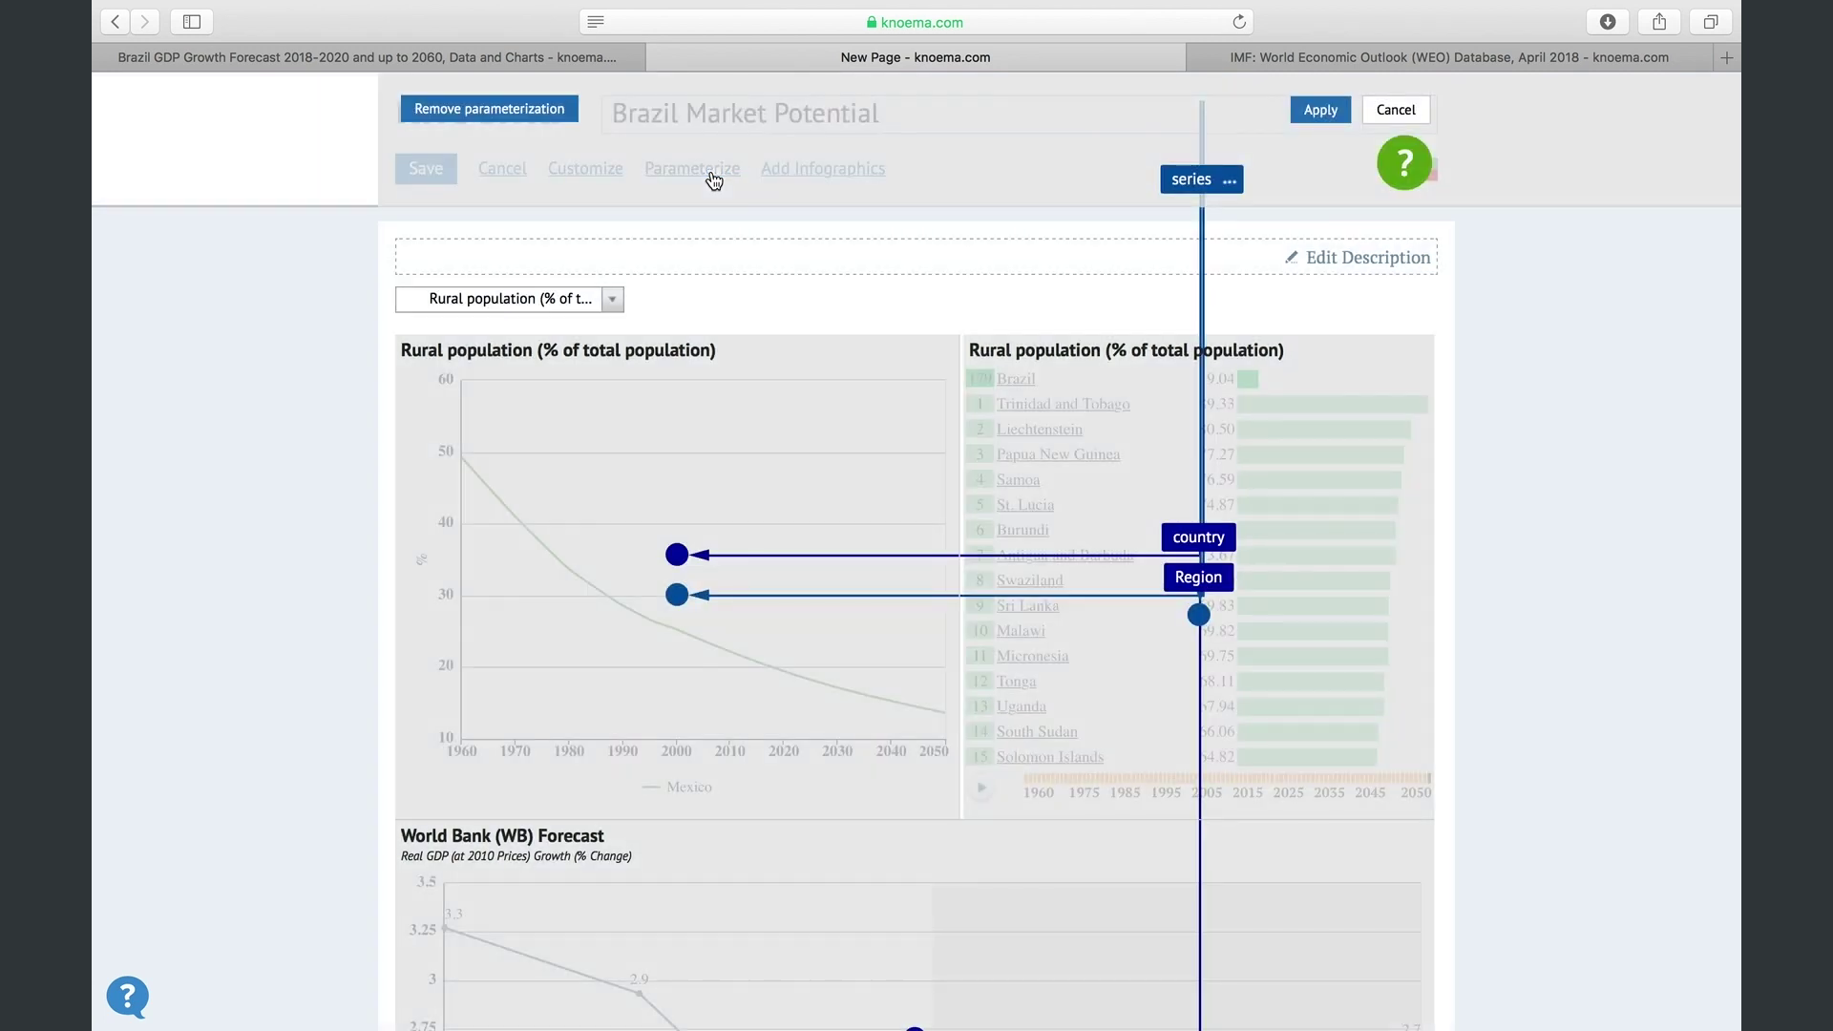
pyautogui.click(1202, 181)
pyautogui.click(853, 525)
pyautogui.write('Indicator')
# Restrict the Indicator selector to Urban population and Rural population and apply it
pyautogui.click(769, 579)
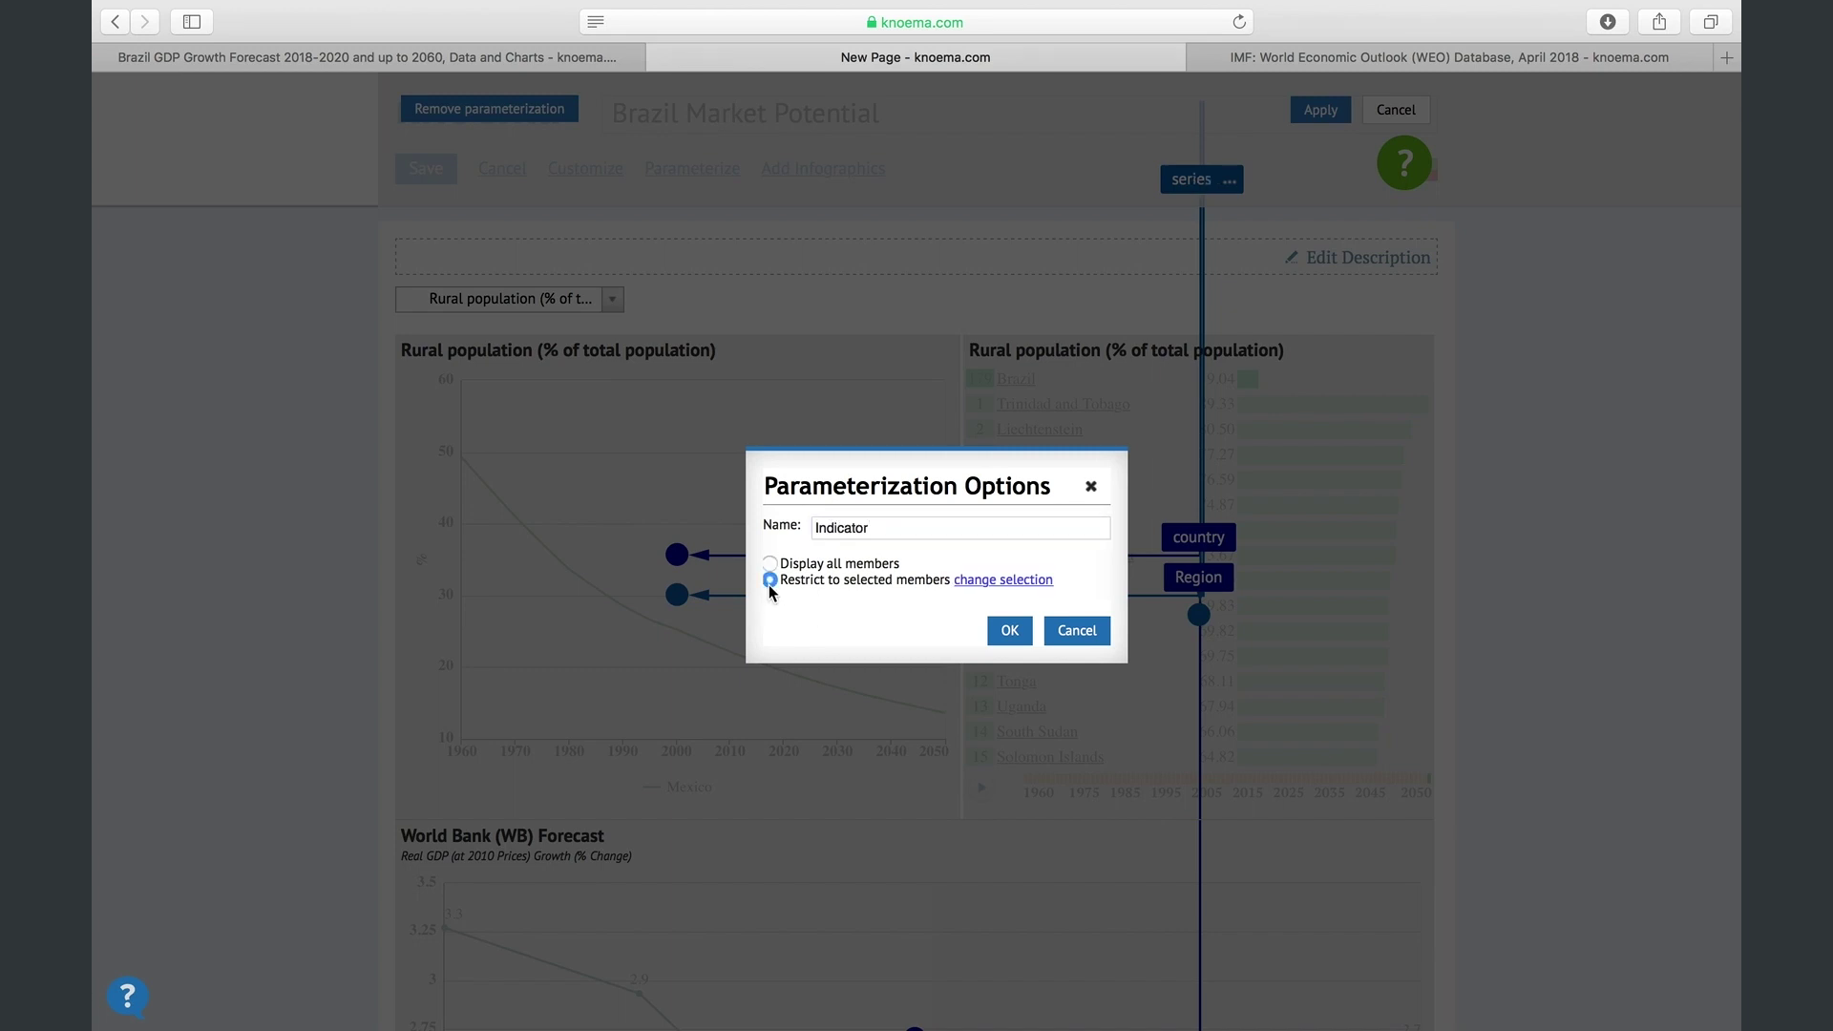
pyautogui.click(1039, 582)
pyautogui.click(983, 417)
pyautogui.write('urban')
pyautogui.click(945, 498)
pyautogui.write('rural')
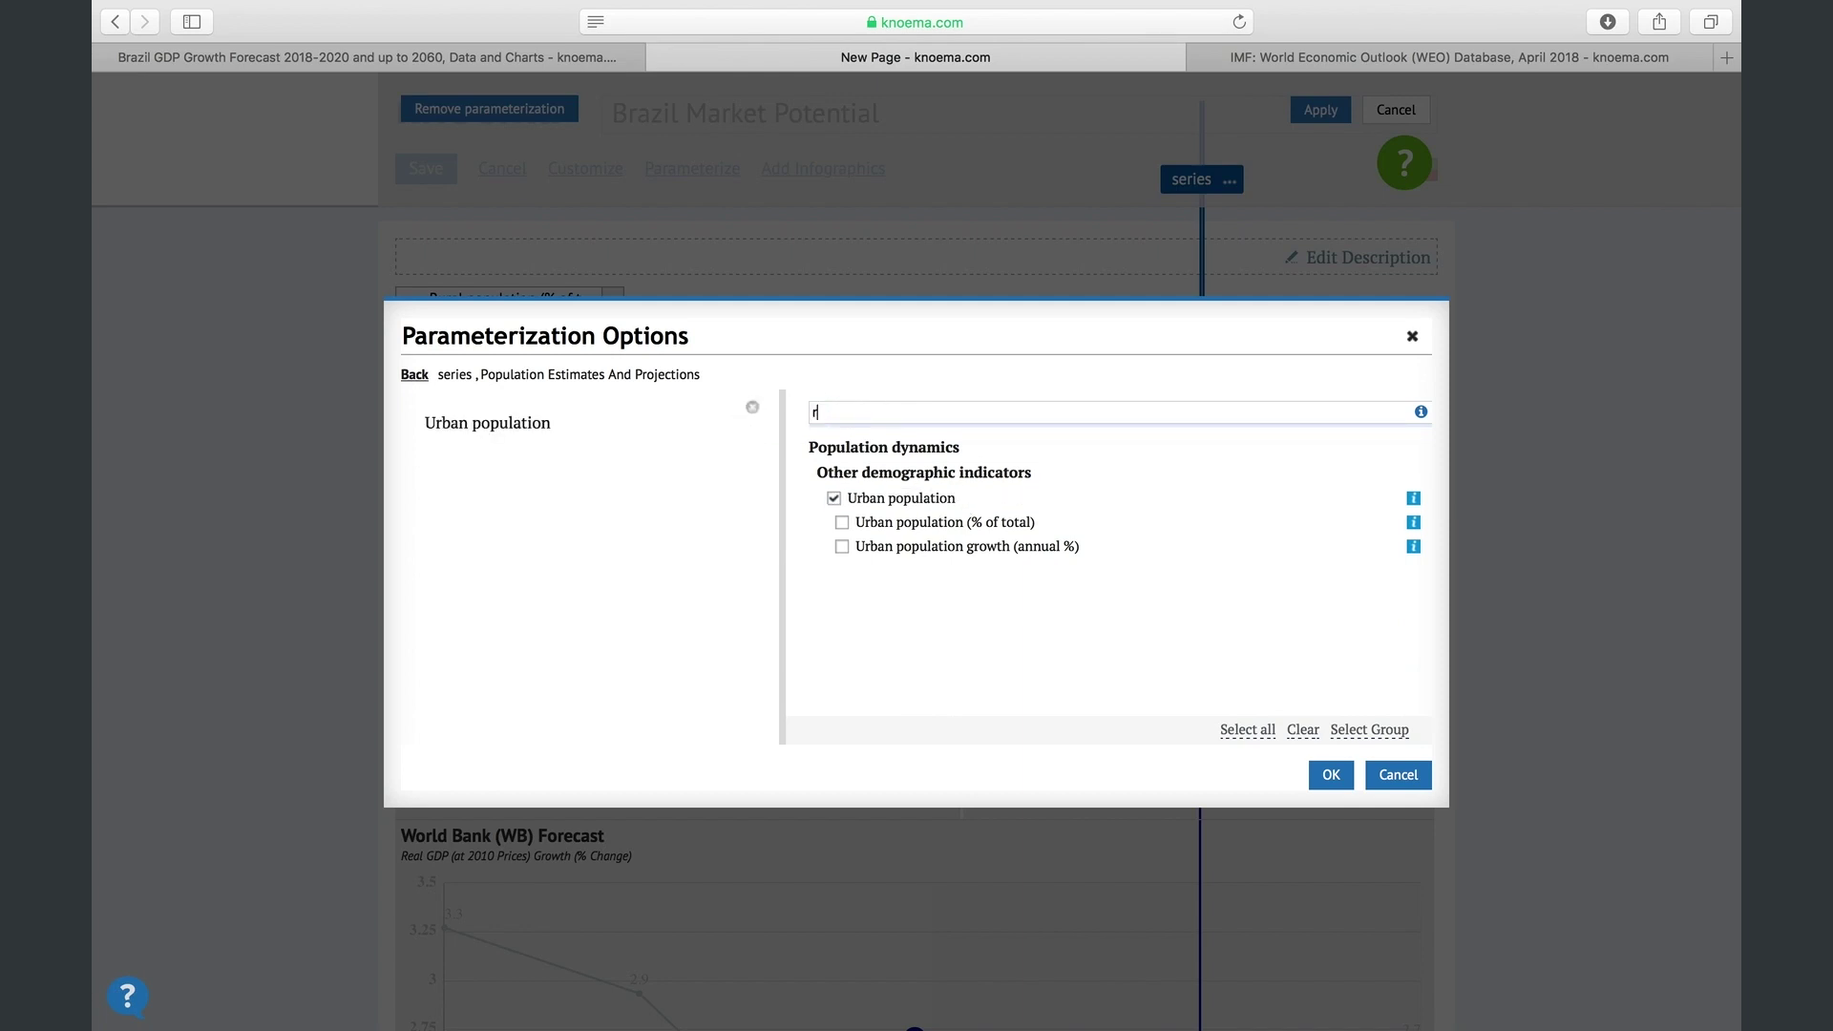
pyautogui.click(834, 498)
pyautogui.click(1333, 778)
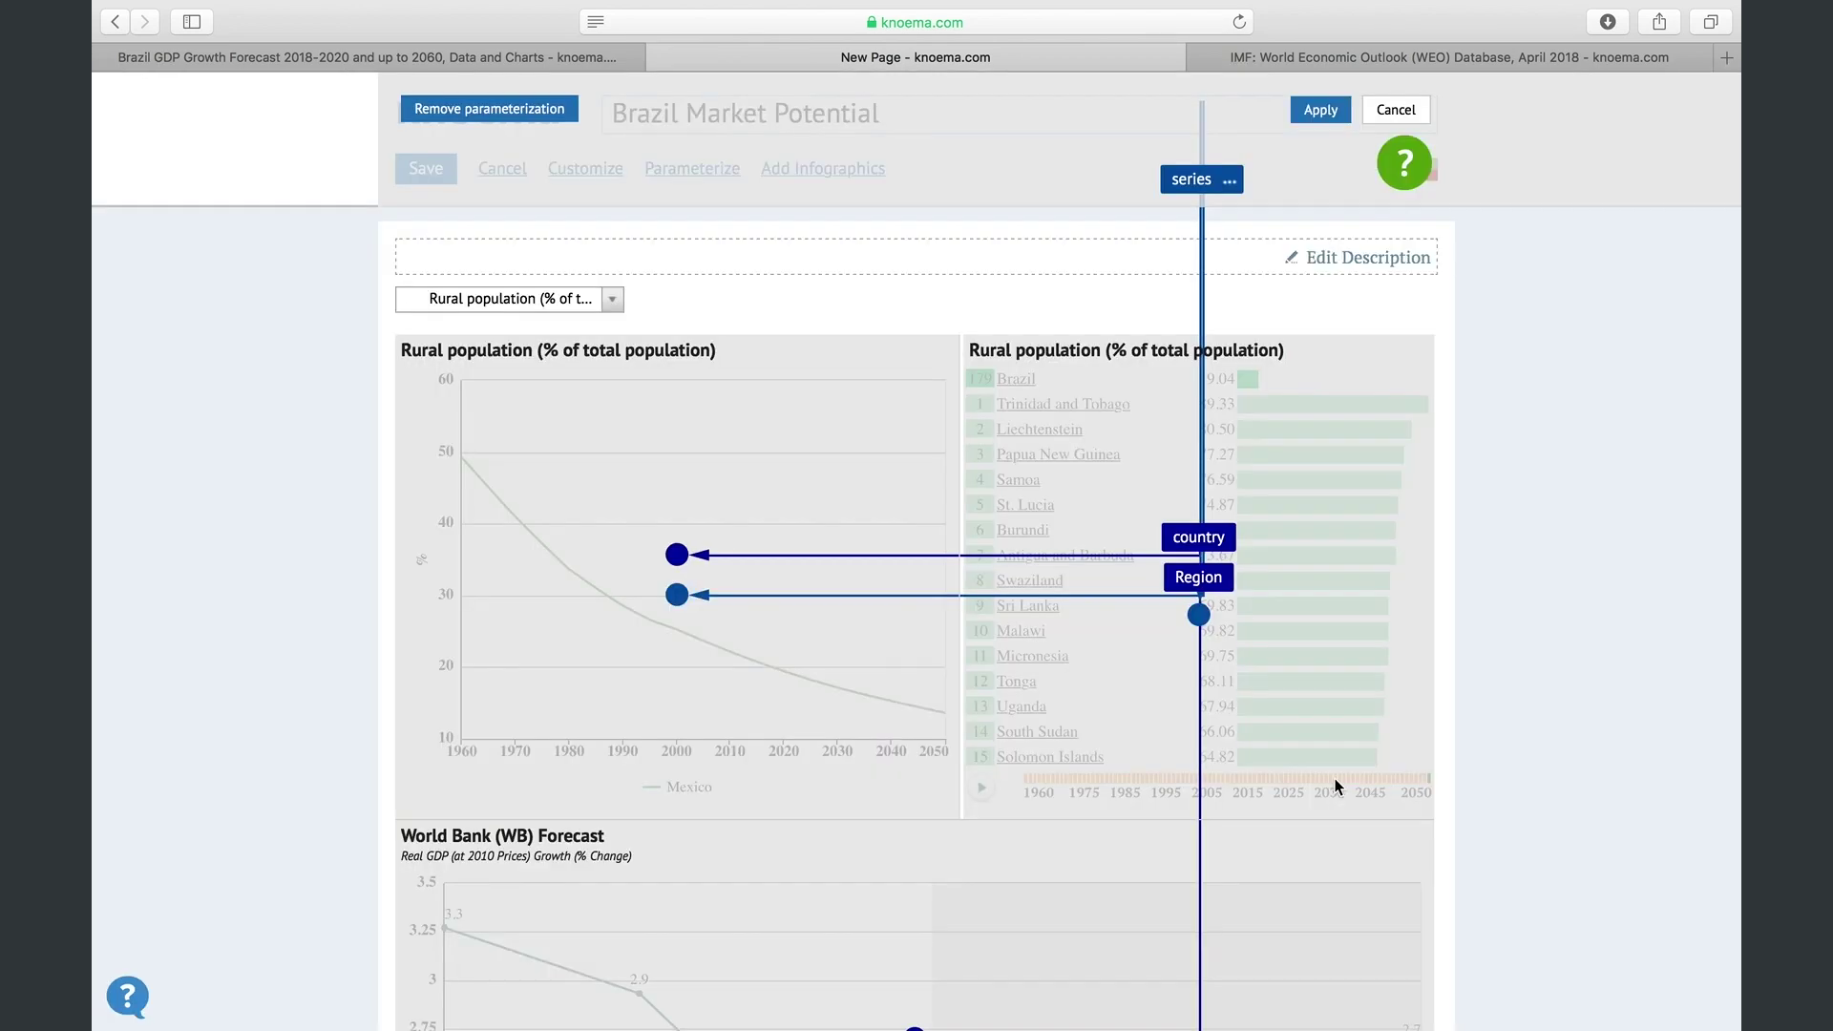
pyautogui.click(1323, 112)
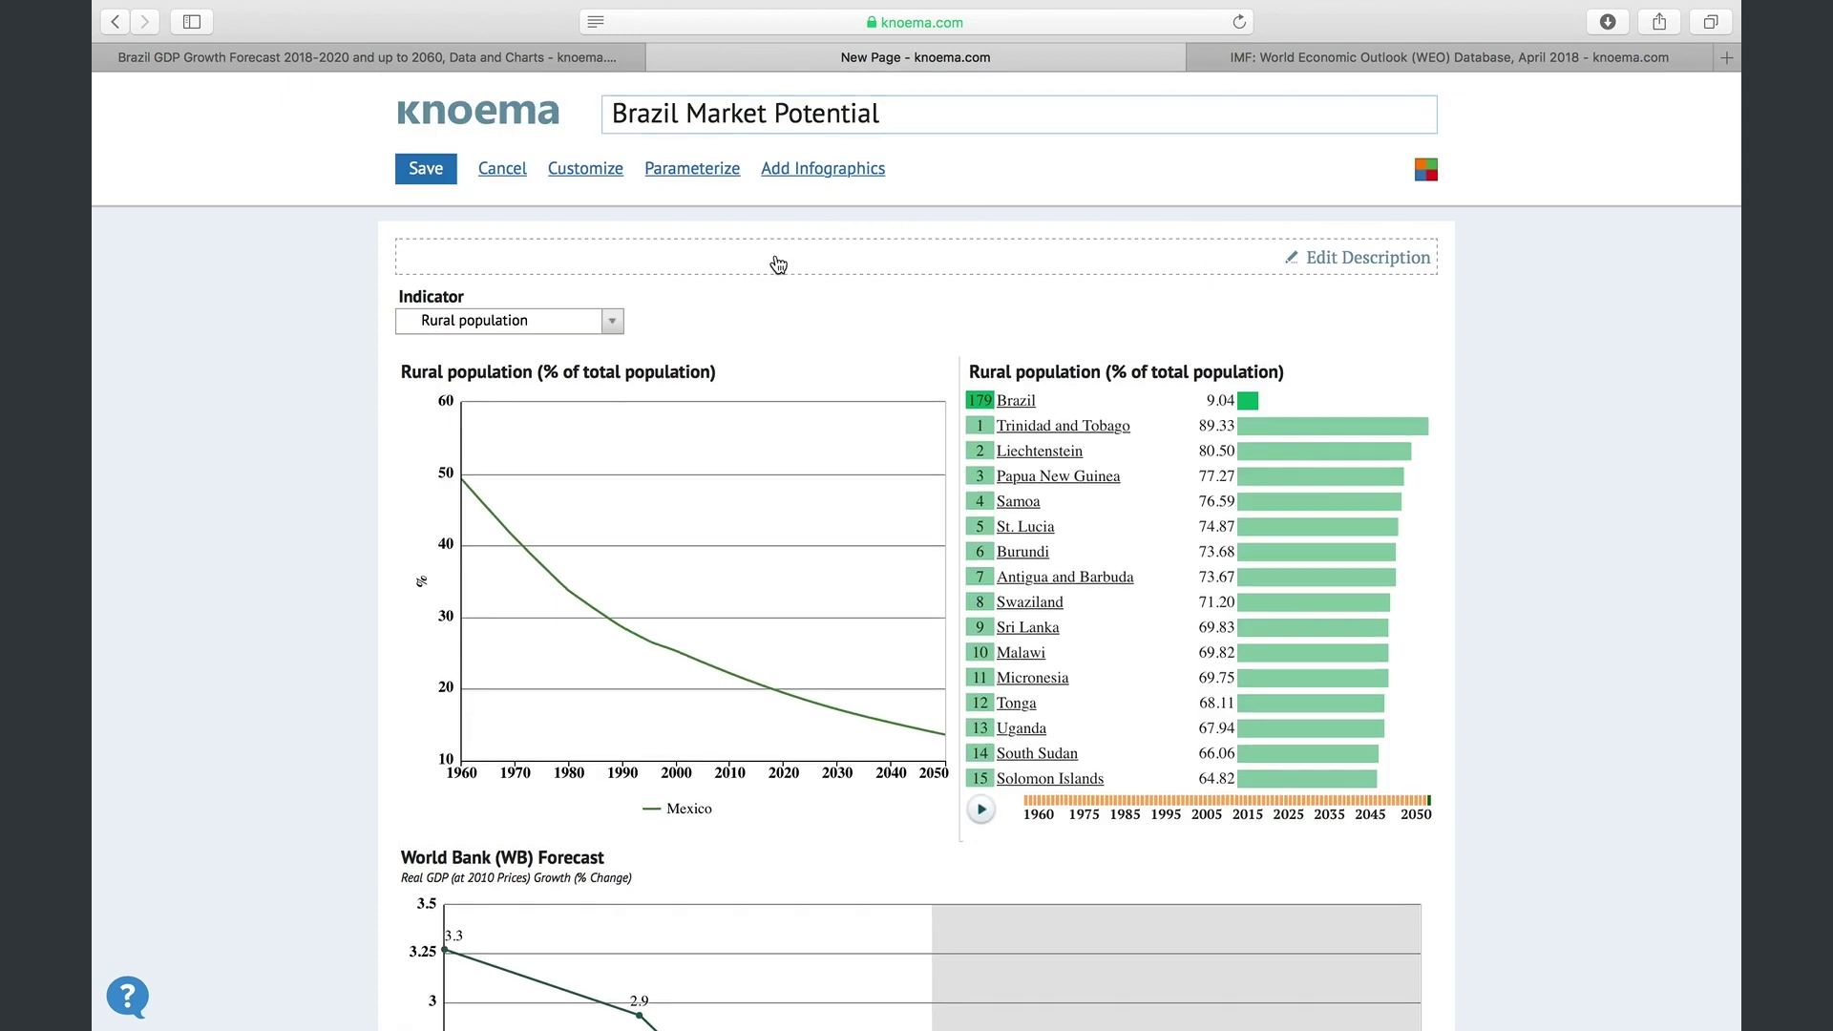
# Choose Rural population in Indicator and retitle the line chart '{Series} chart'
pyautogui.click(612, 323)
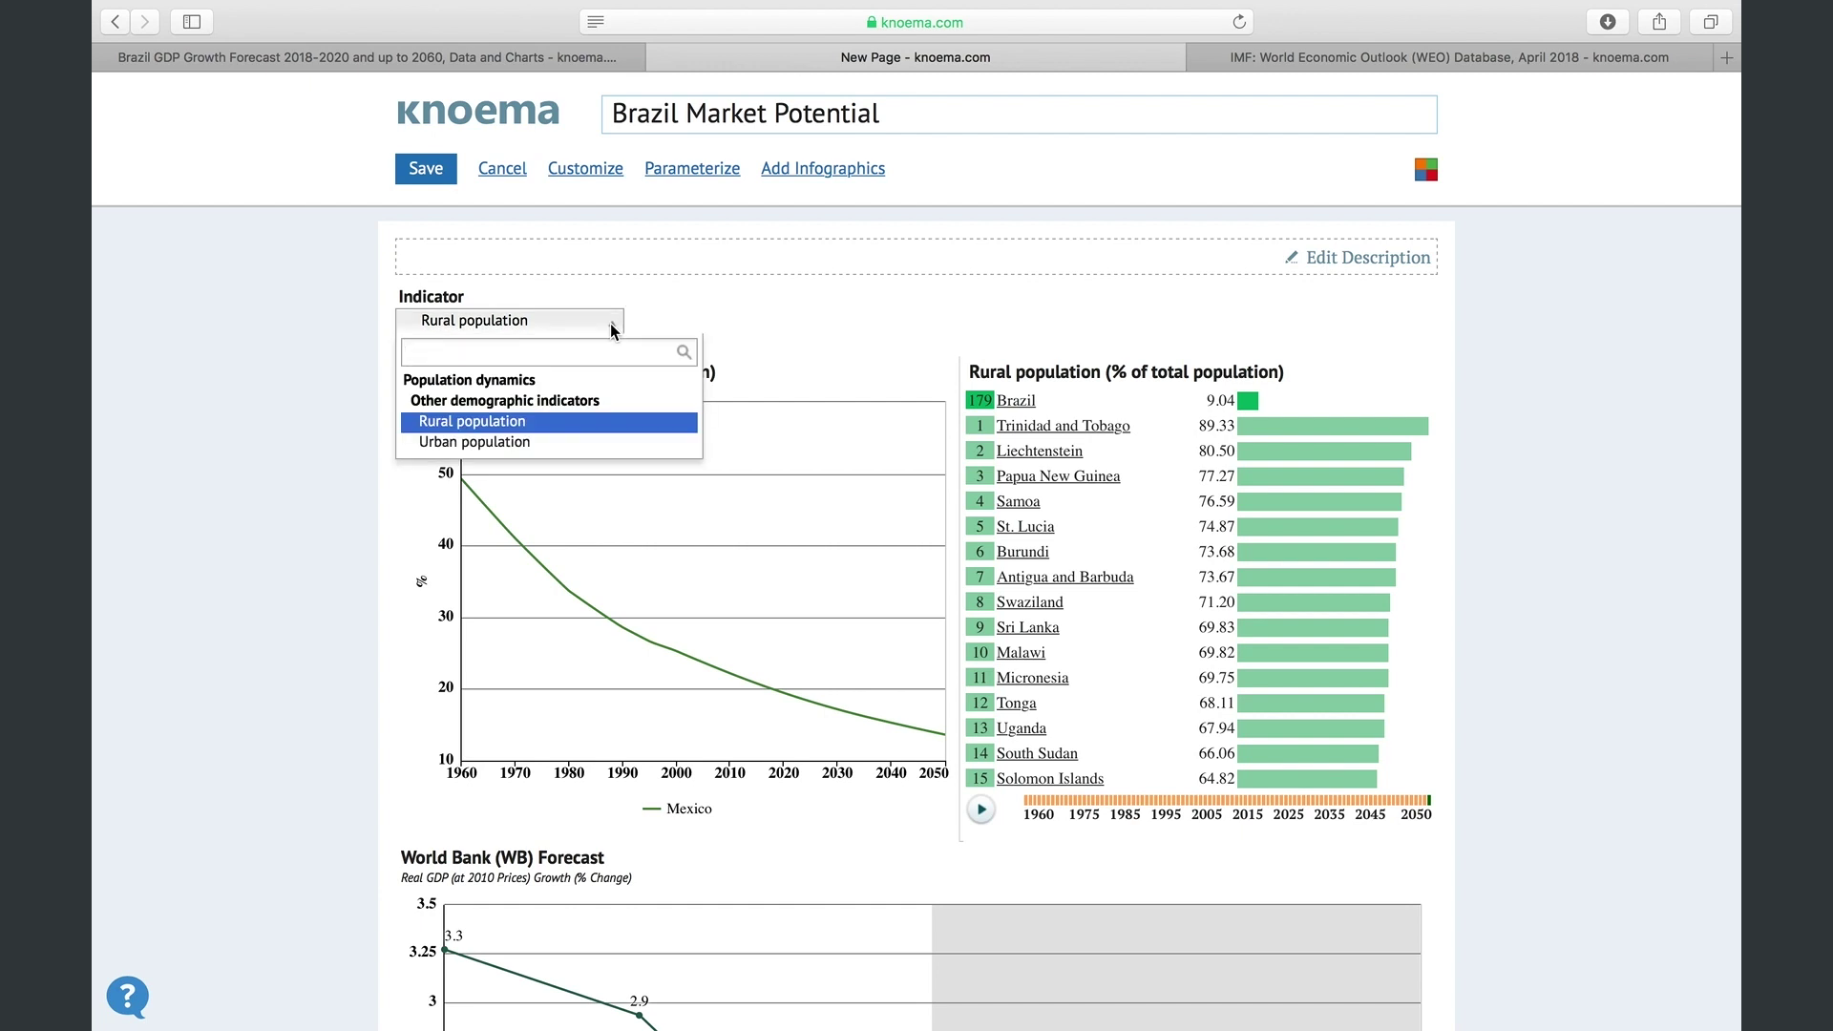
pyautogui.click(532, 443)
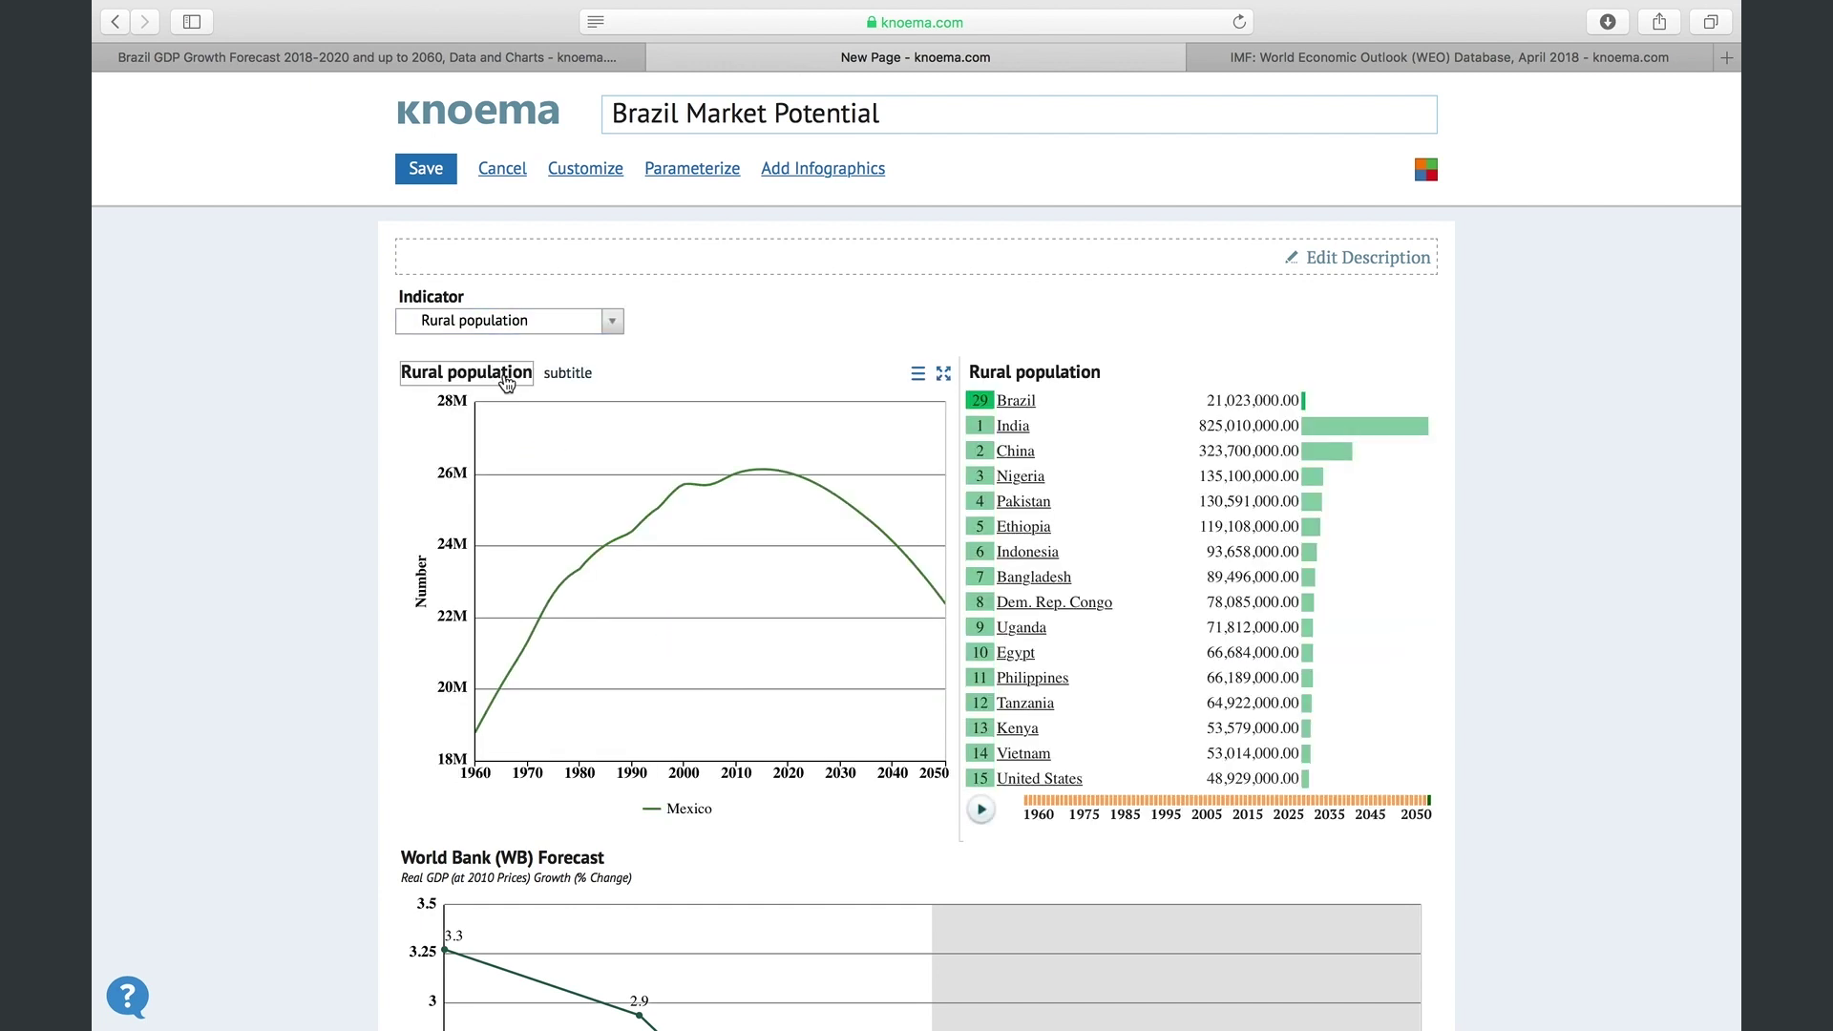
pyautogui.click(505, 383)
pyautogui.click(558, 375)
pyautogui.write('chart')
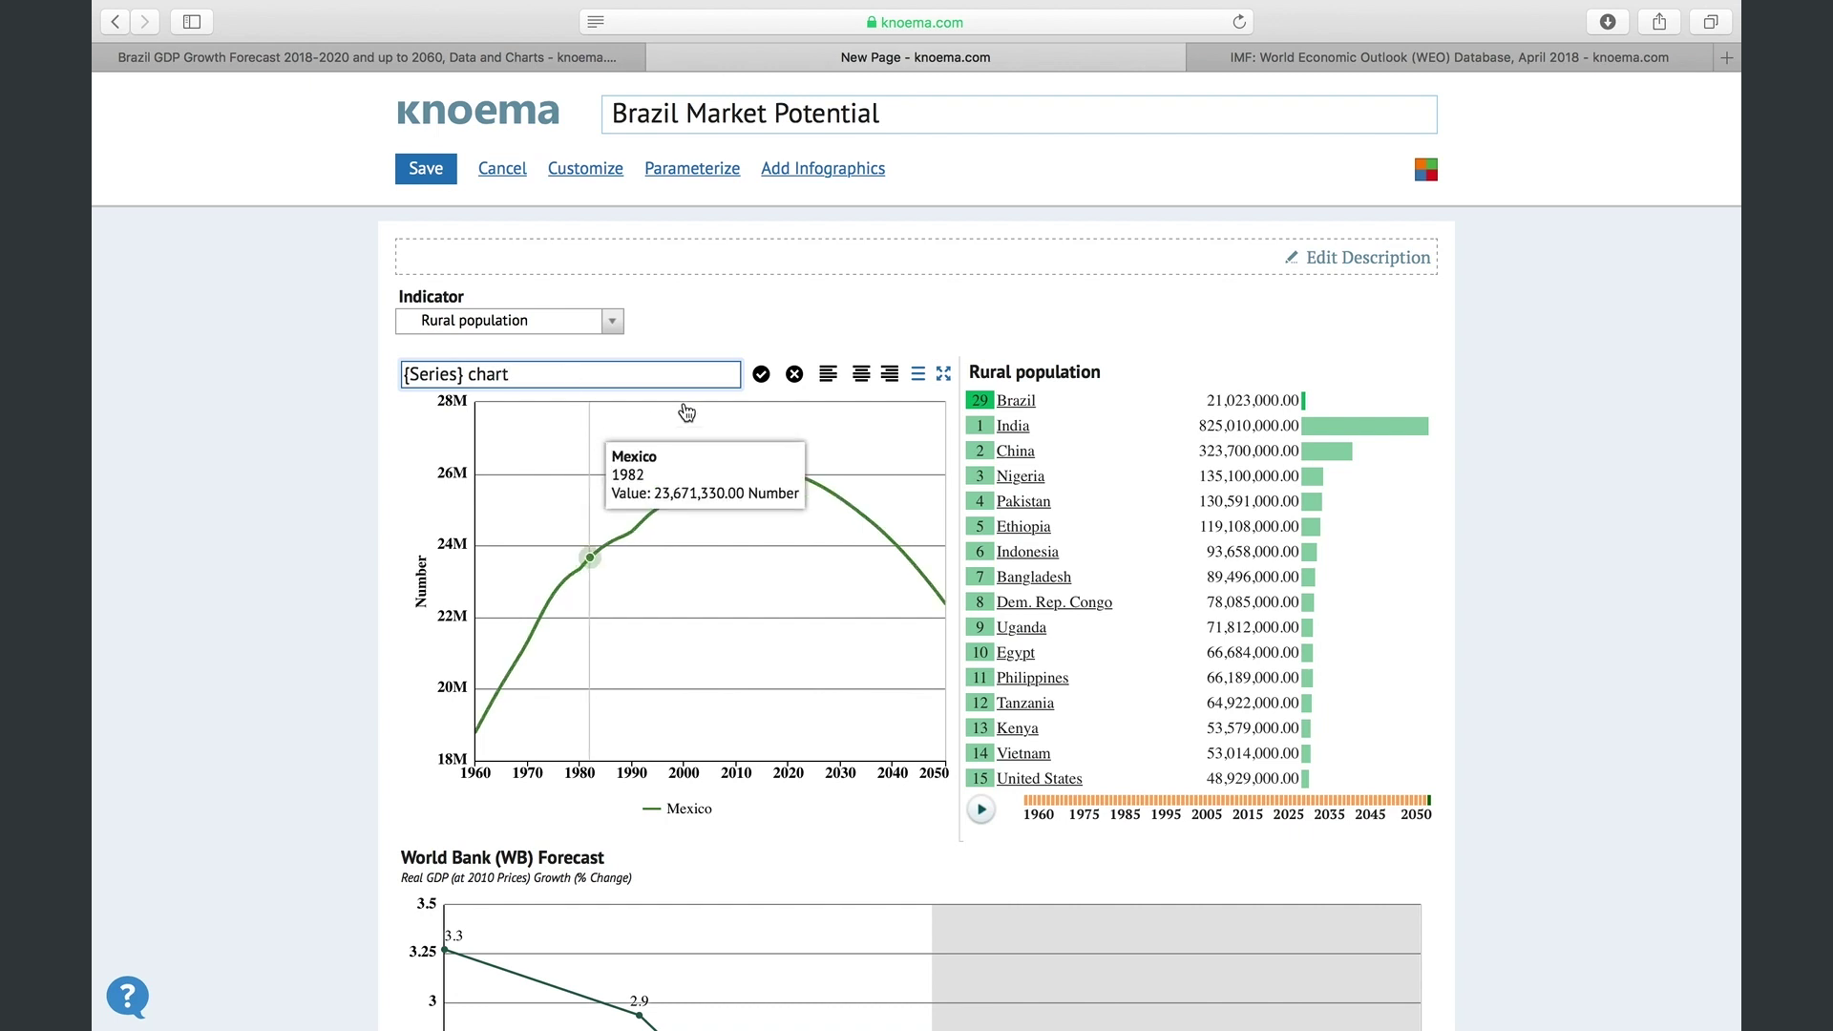
pyautogui.click(761, 374)
pyautogui.scroll(-3, 1641, 472)
pyautogui.scroll(-2, 1641, 473)
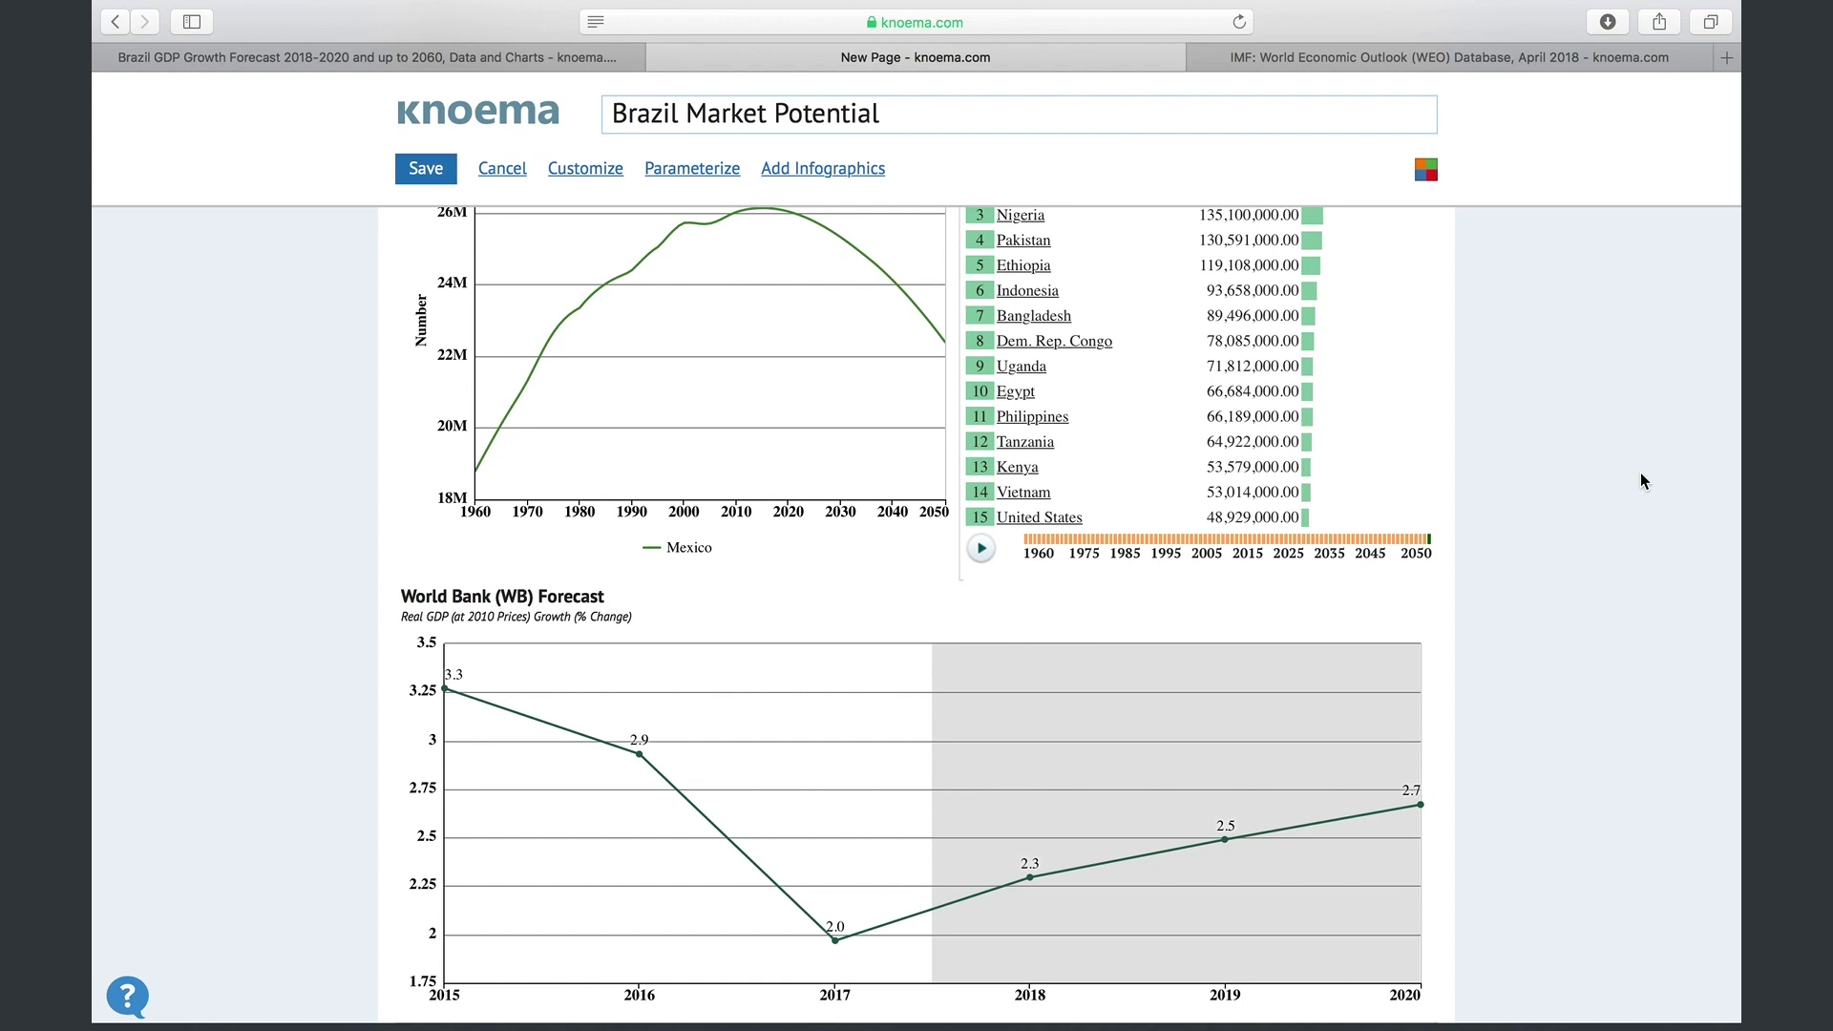
pyautogui.scroll(-1, 1640, 471)
# Edit the GDP forecast chart and set its title to '{Country} {Series}'
pyautogui.click(1394, 561)
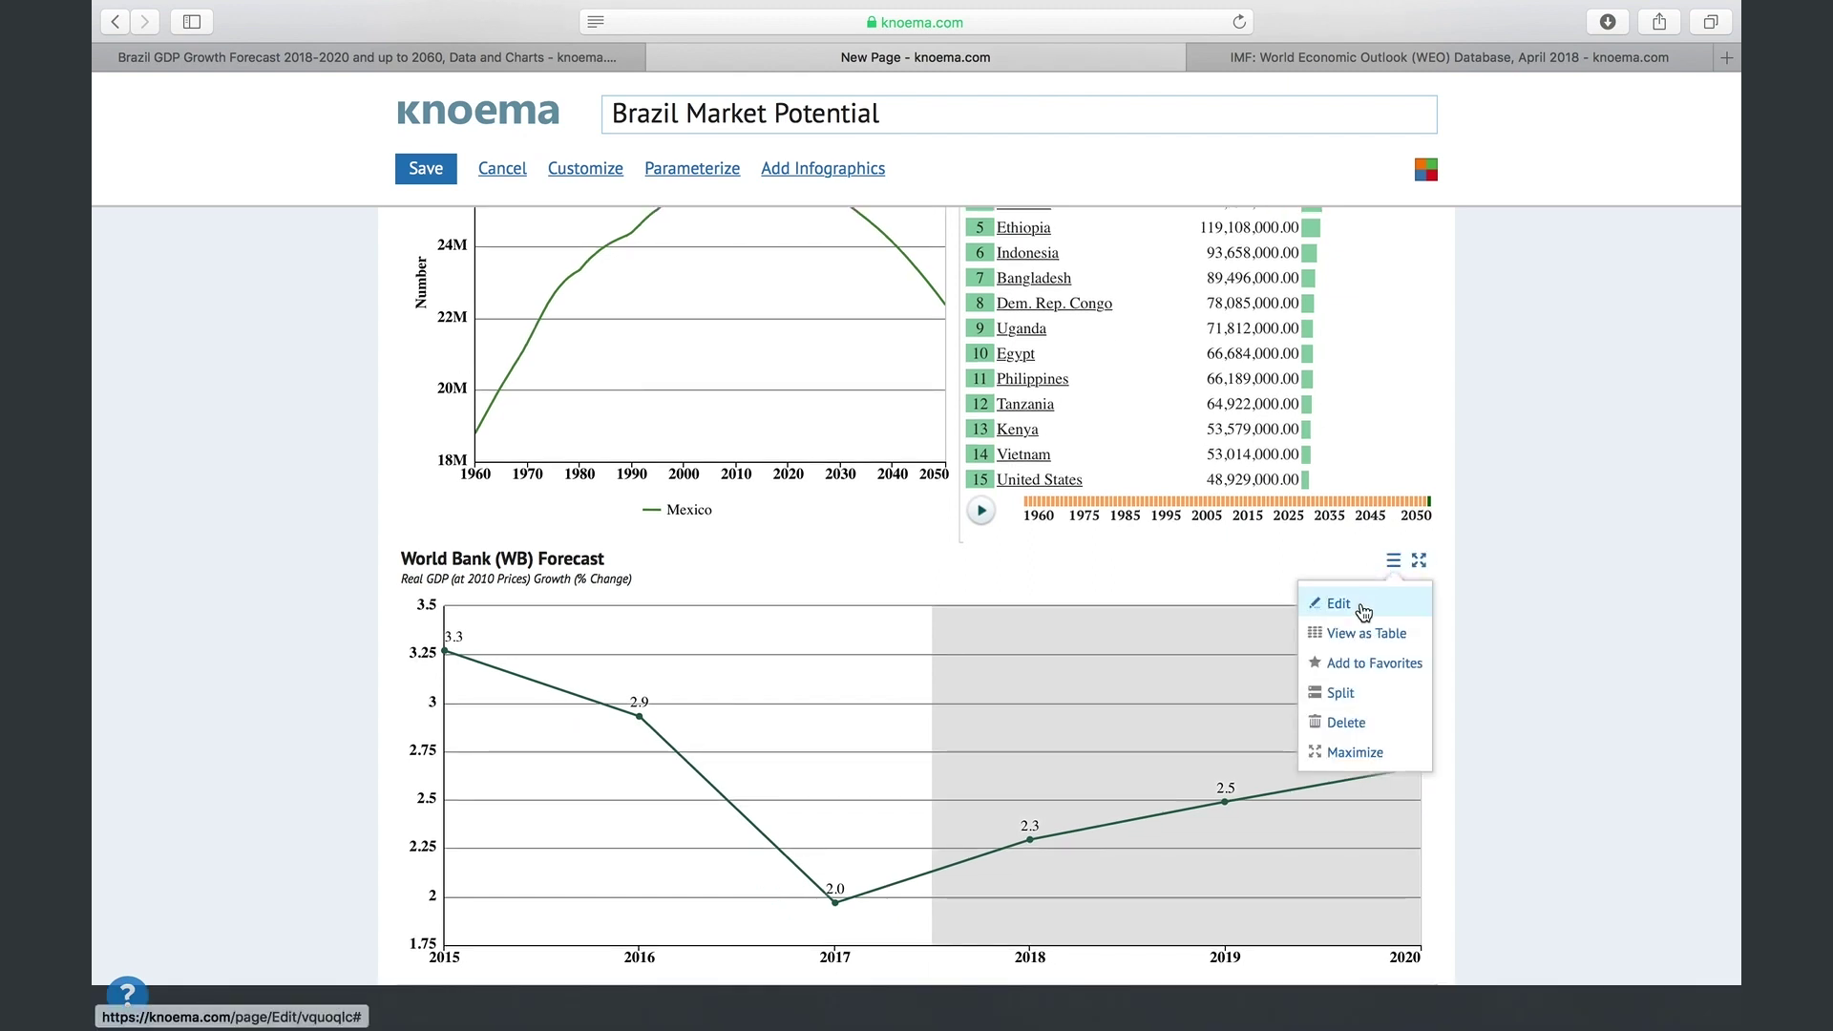
pyautogui.click(1363, 612)
pyautogui.click(260, 825)
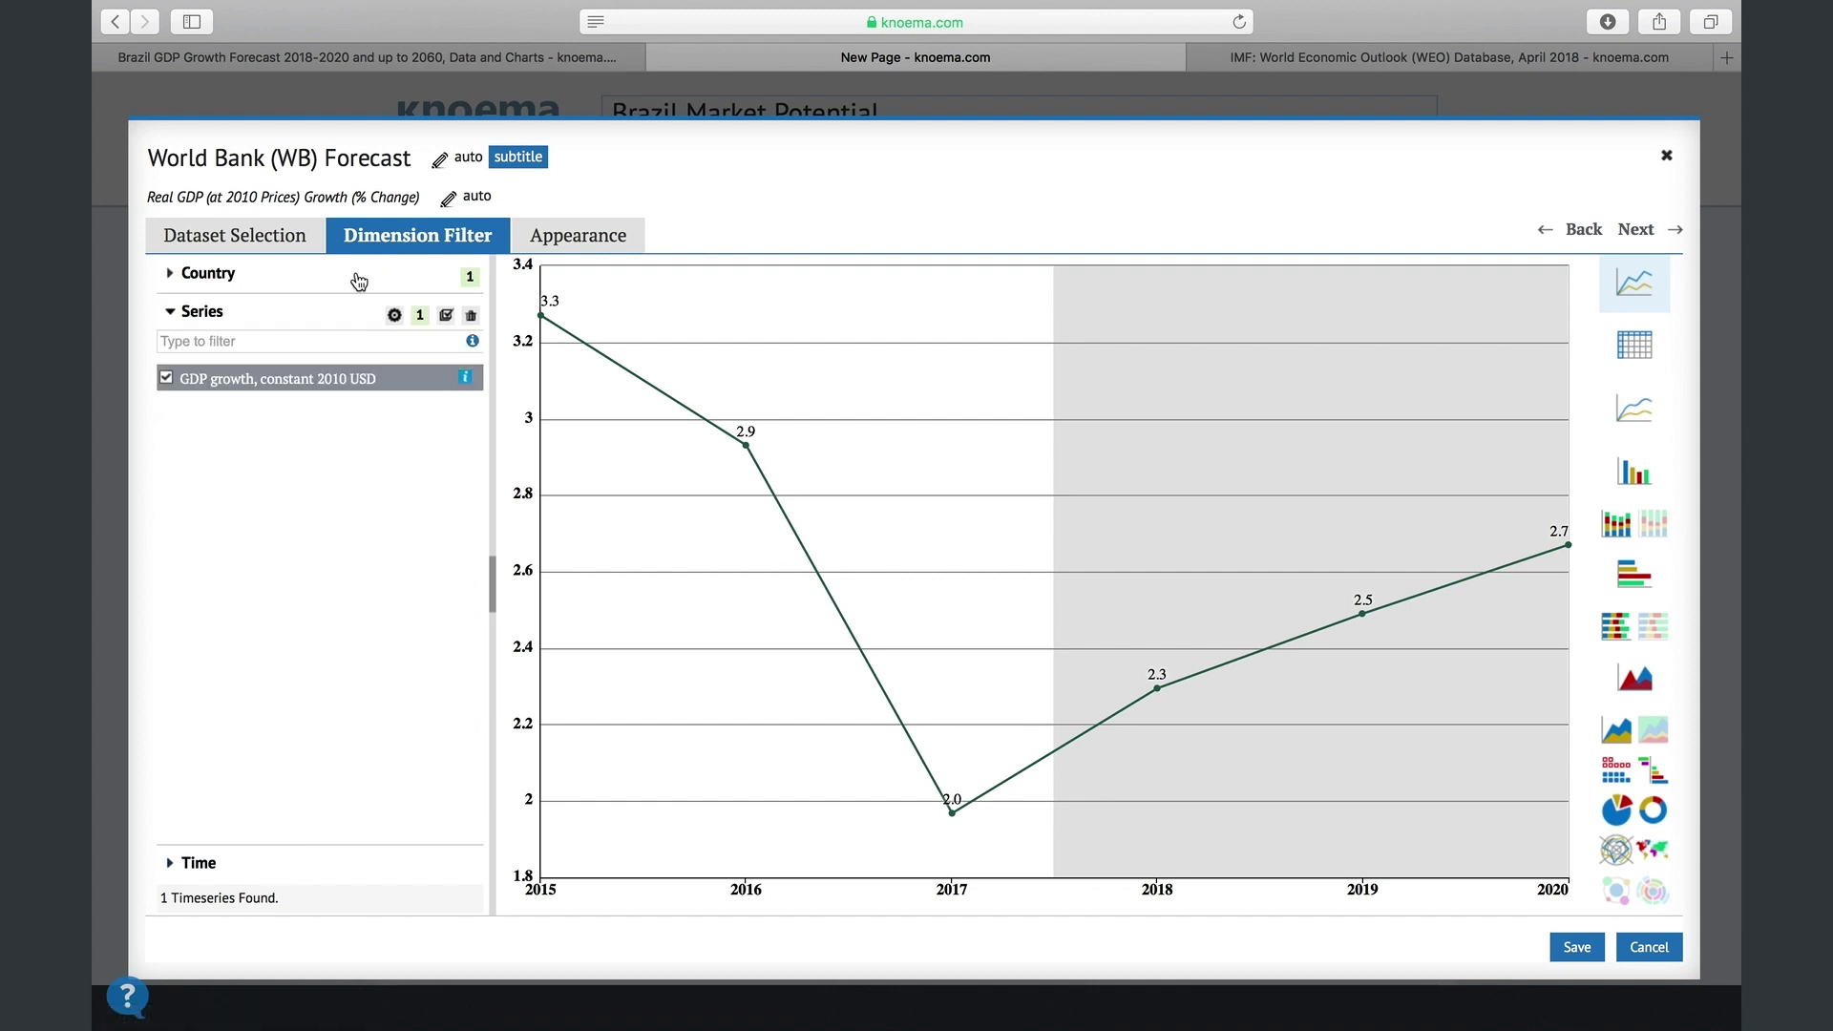
pyautogui.click(322, 161)
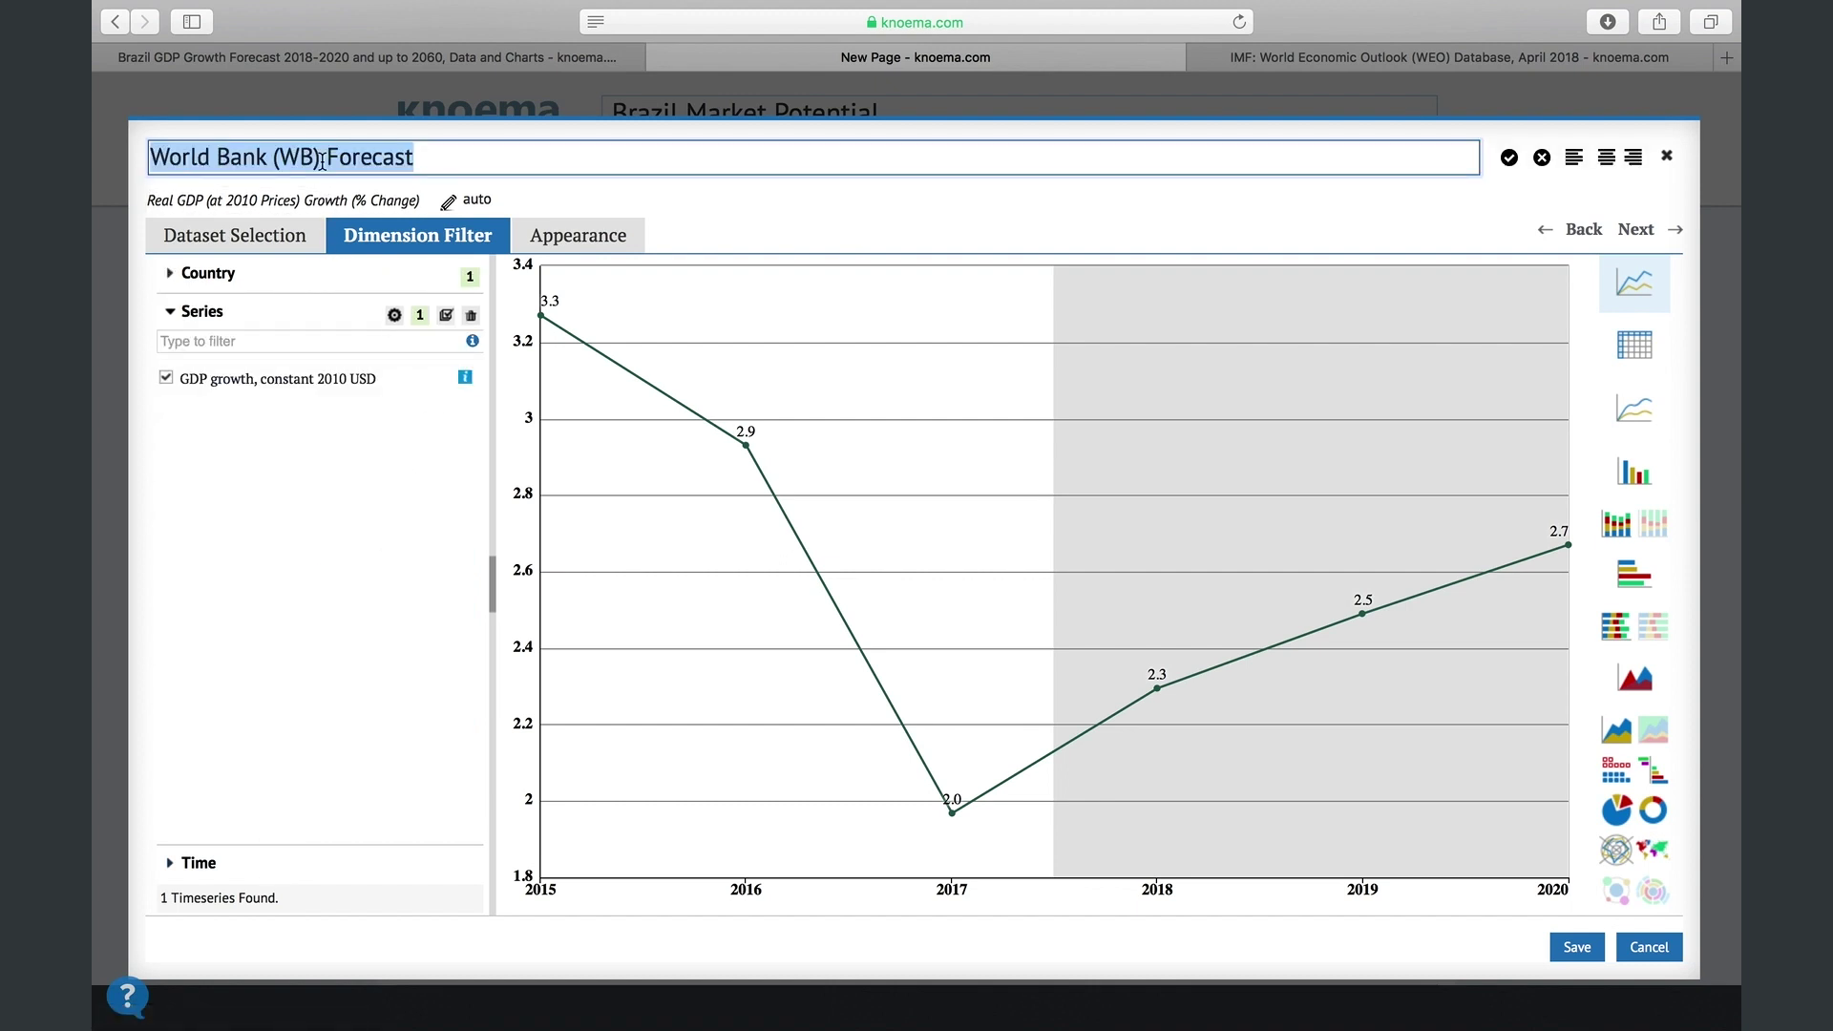
pyautogui.write('{Country')
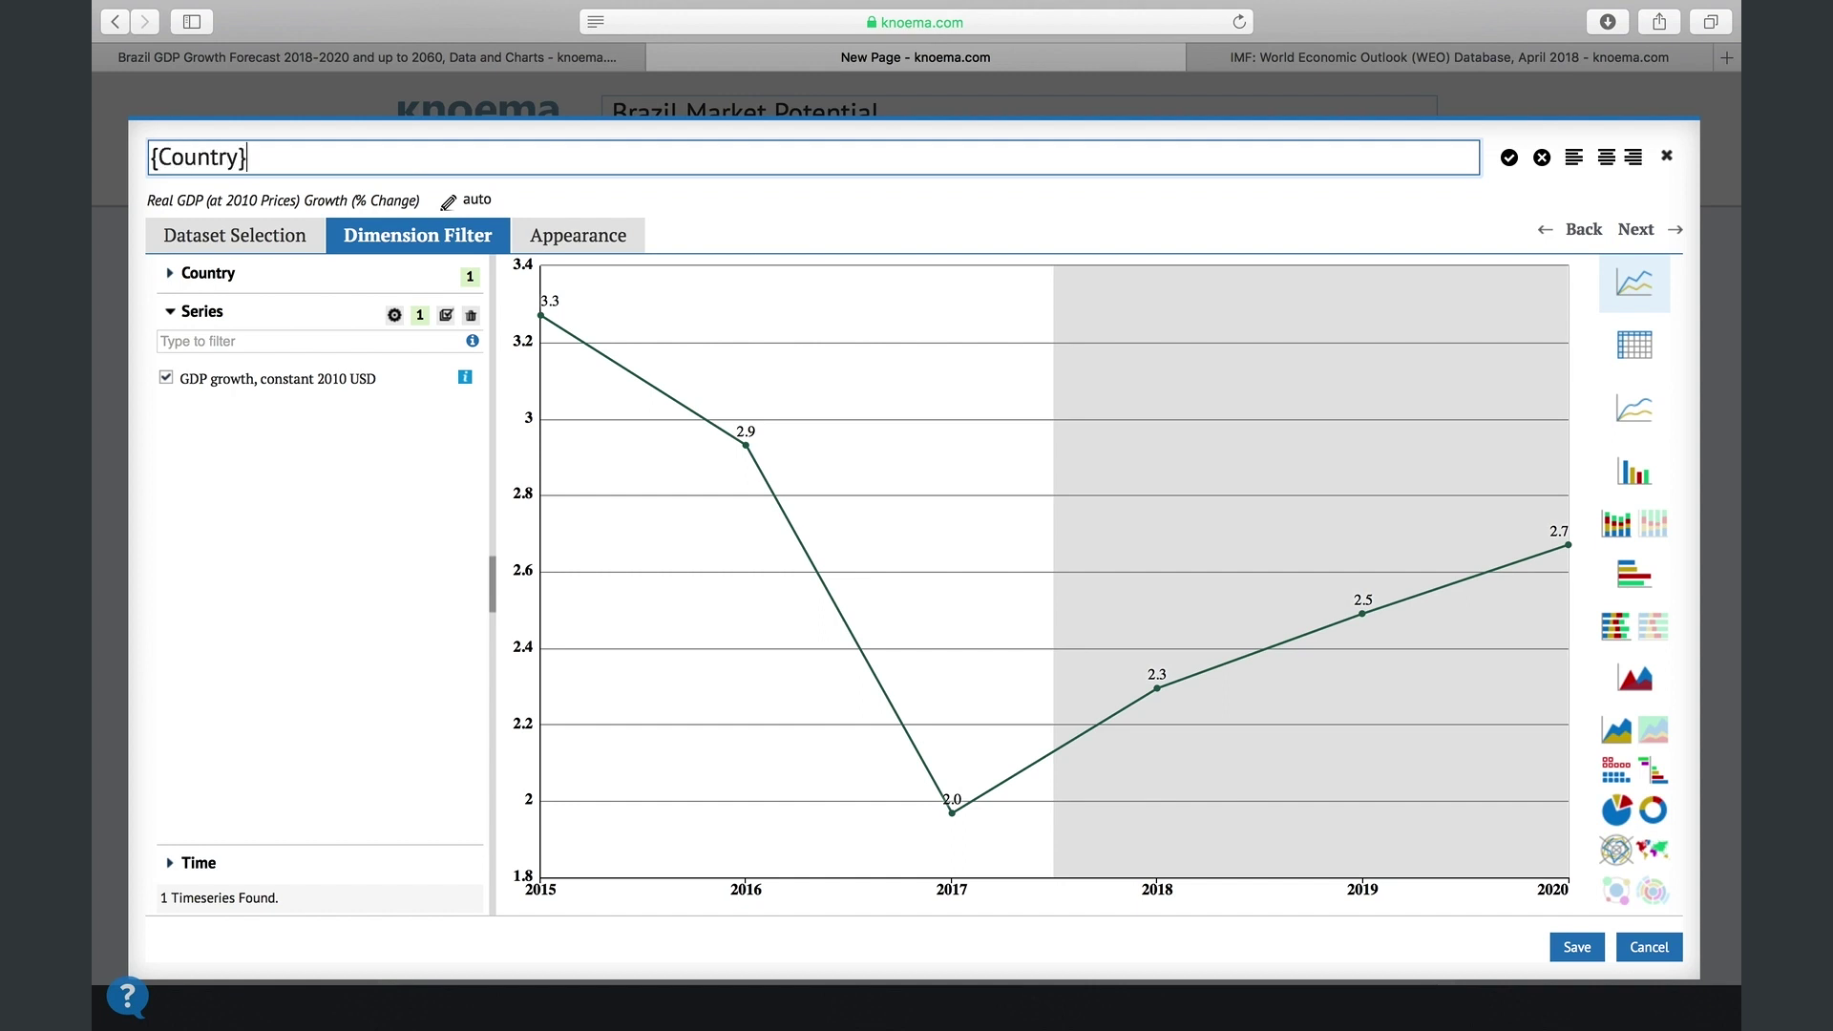
pyautogui.write('} {Series')
pyautogui.click(1509, 158)
# Give the GDP chart a '{units}' subtitle and save it to the dashboard
pyautogui.click(187, 198)
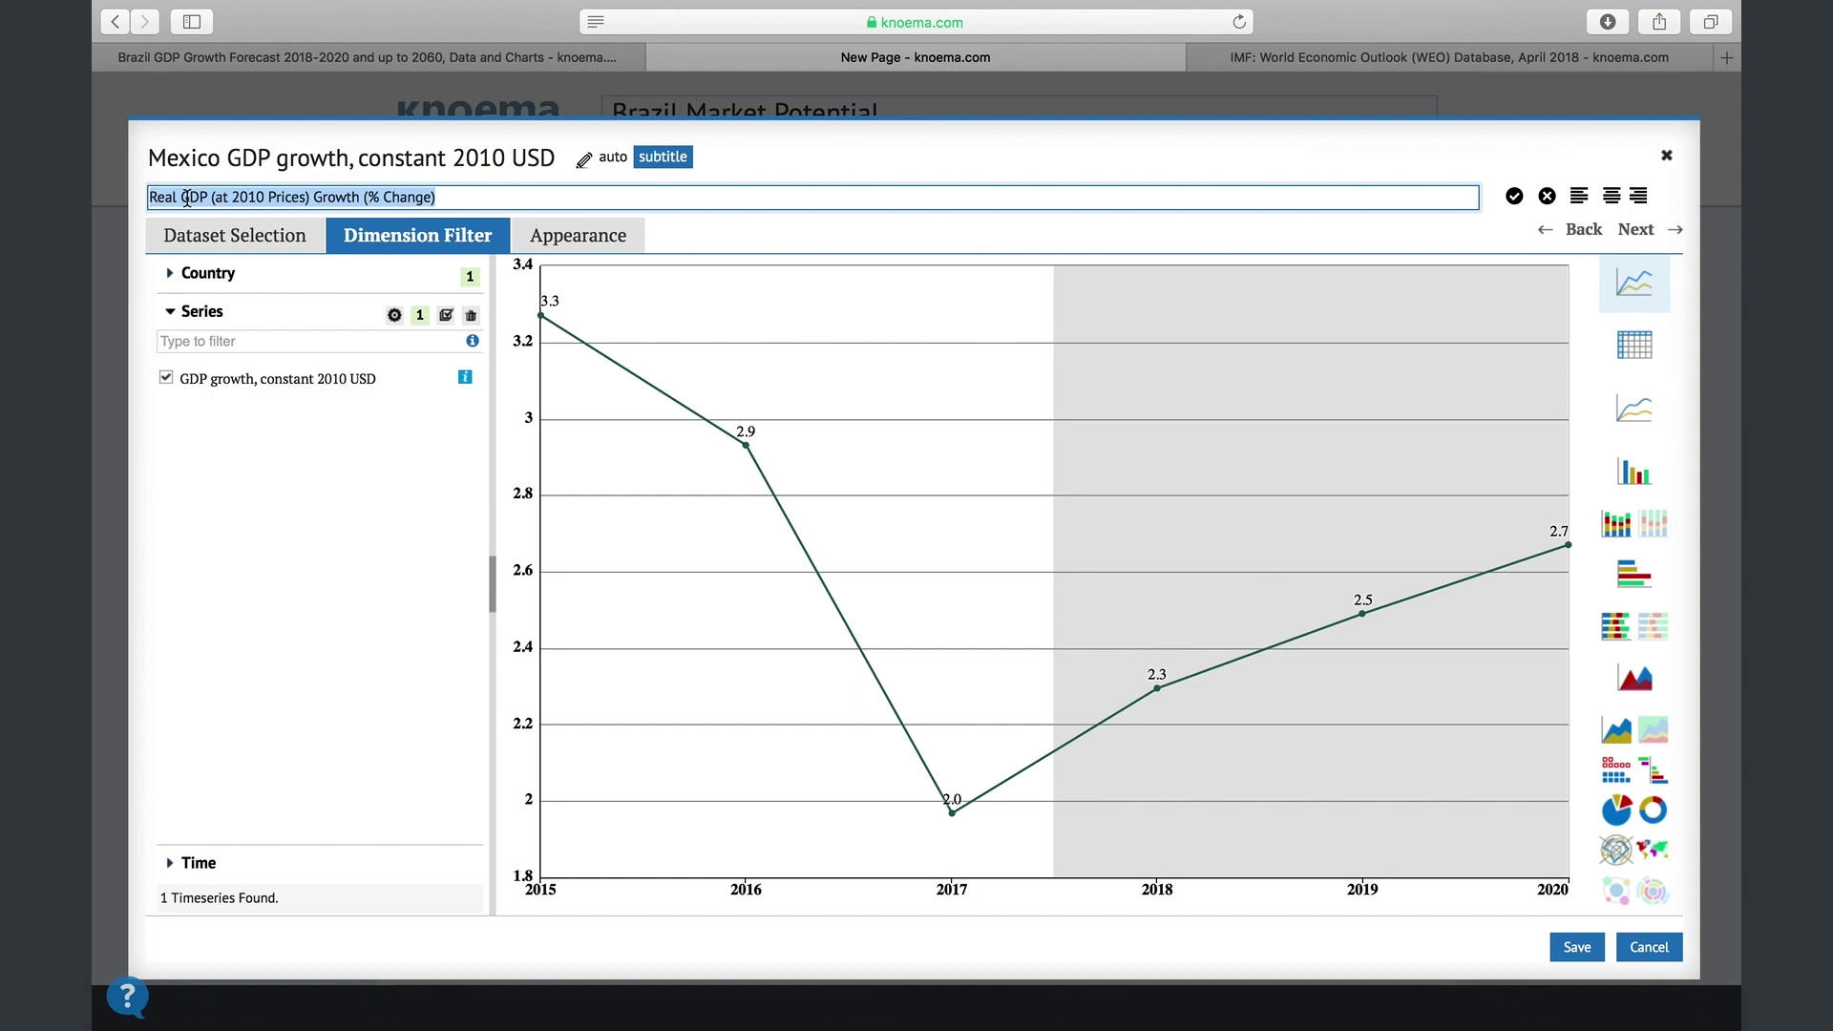
pyautogui.write('{units')
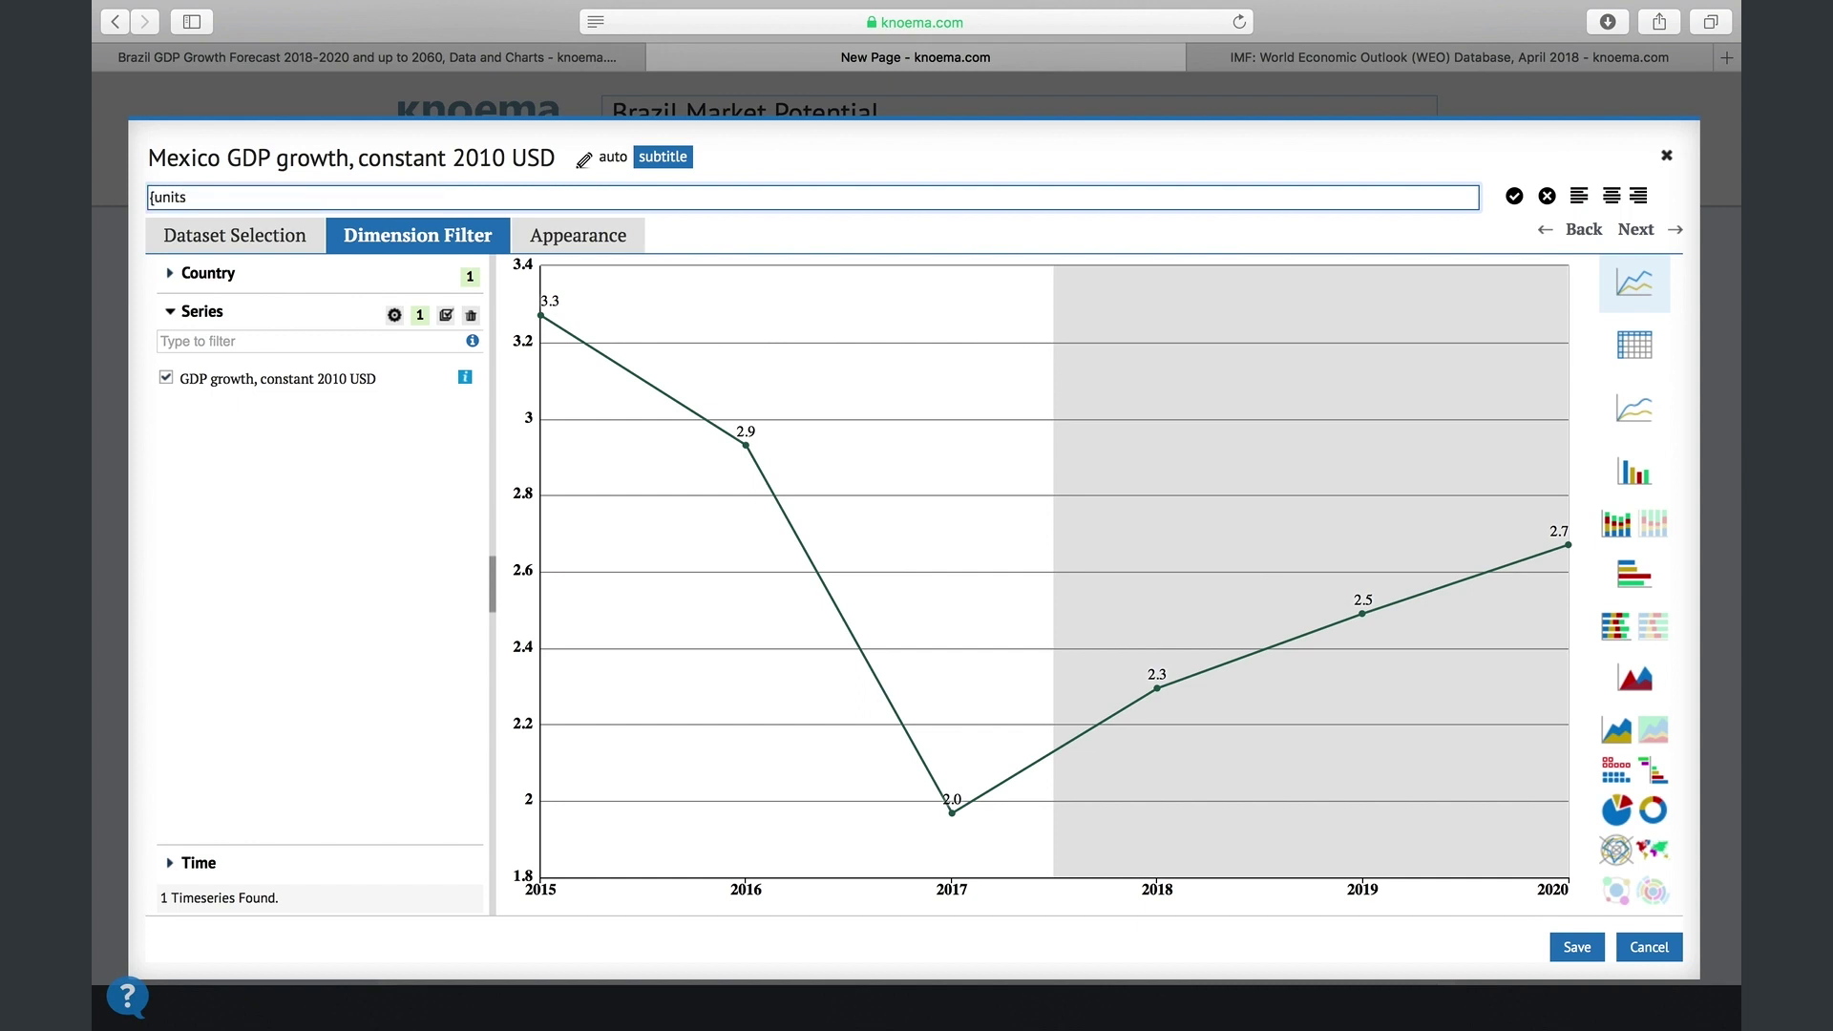
pyautogui.press('Return')
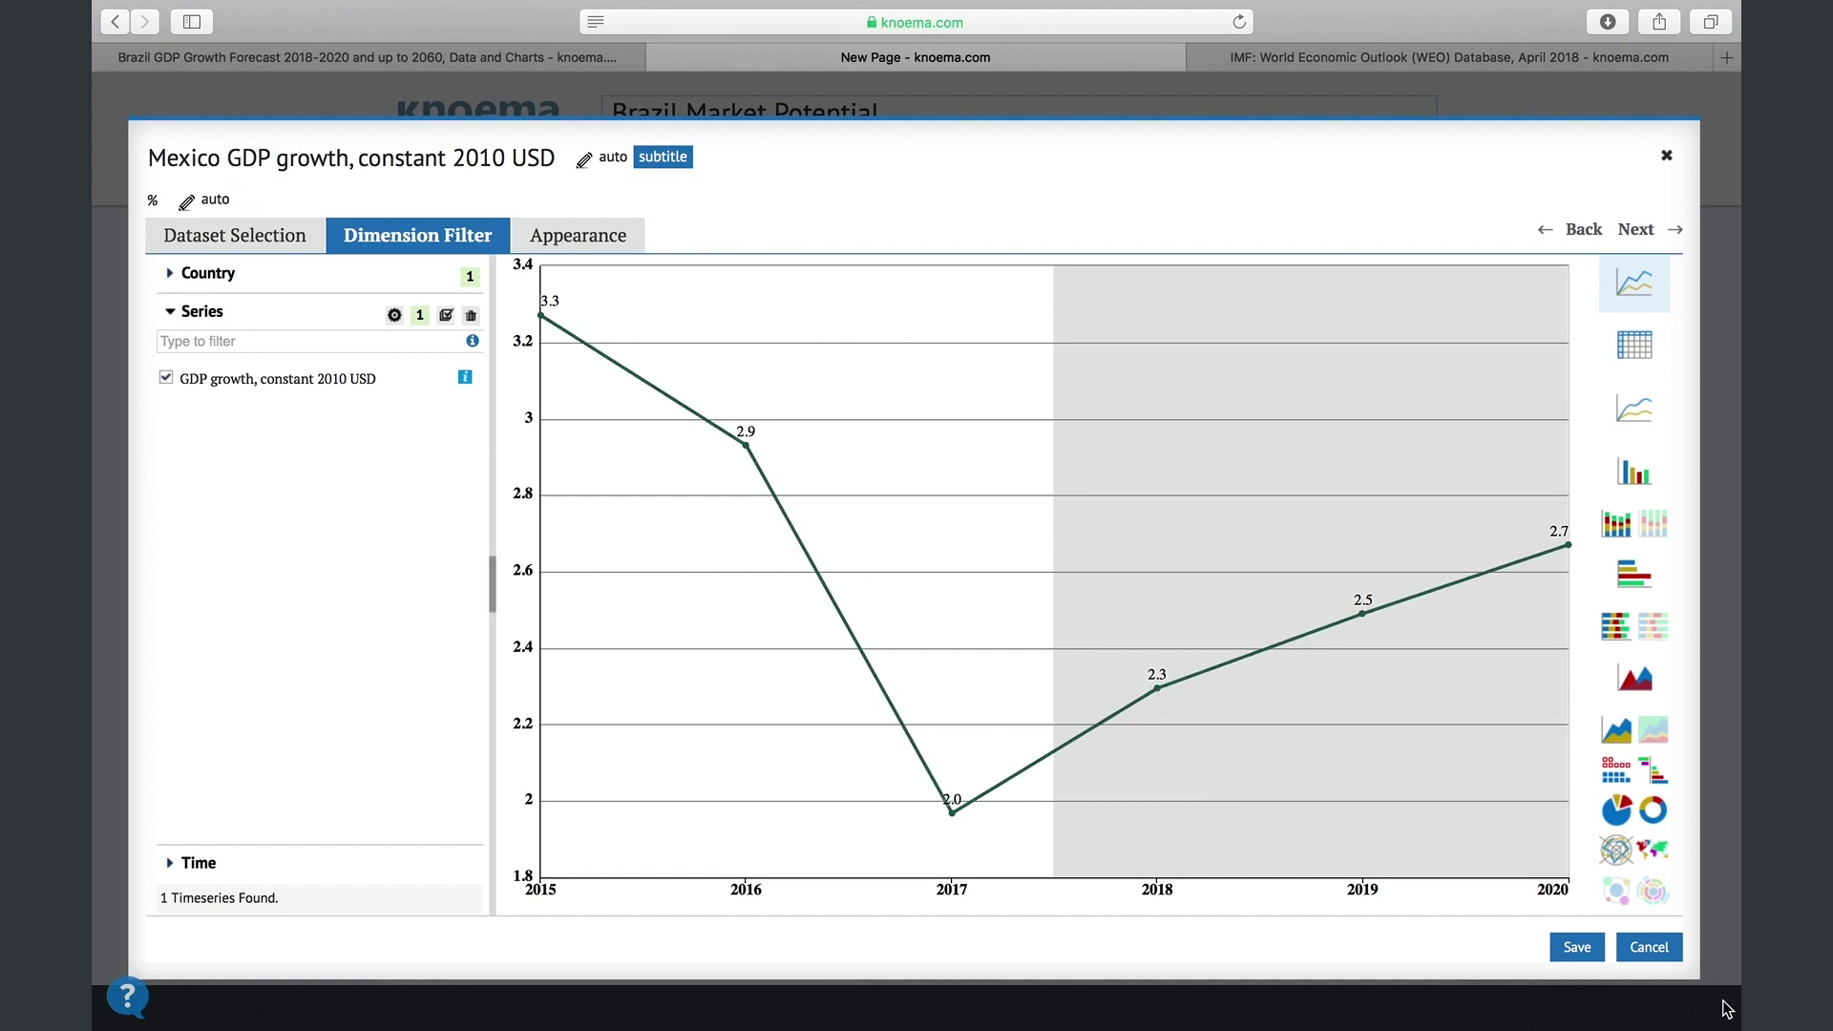
pyautogui.click(1578, 948)
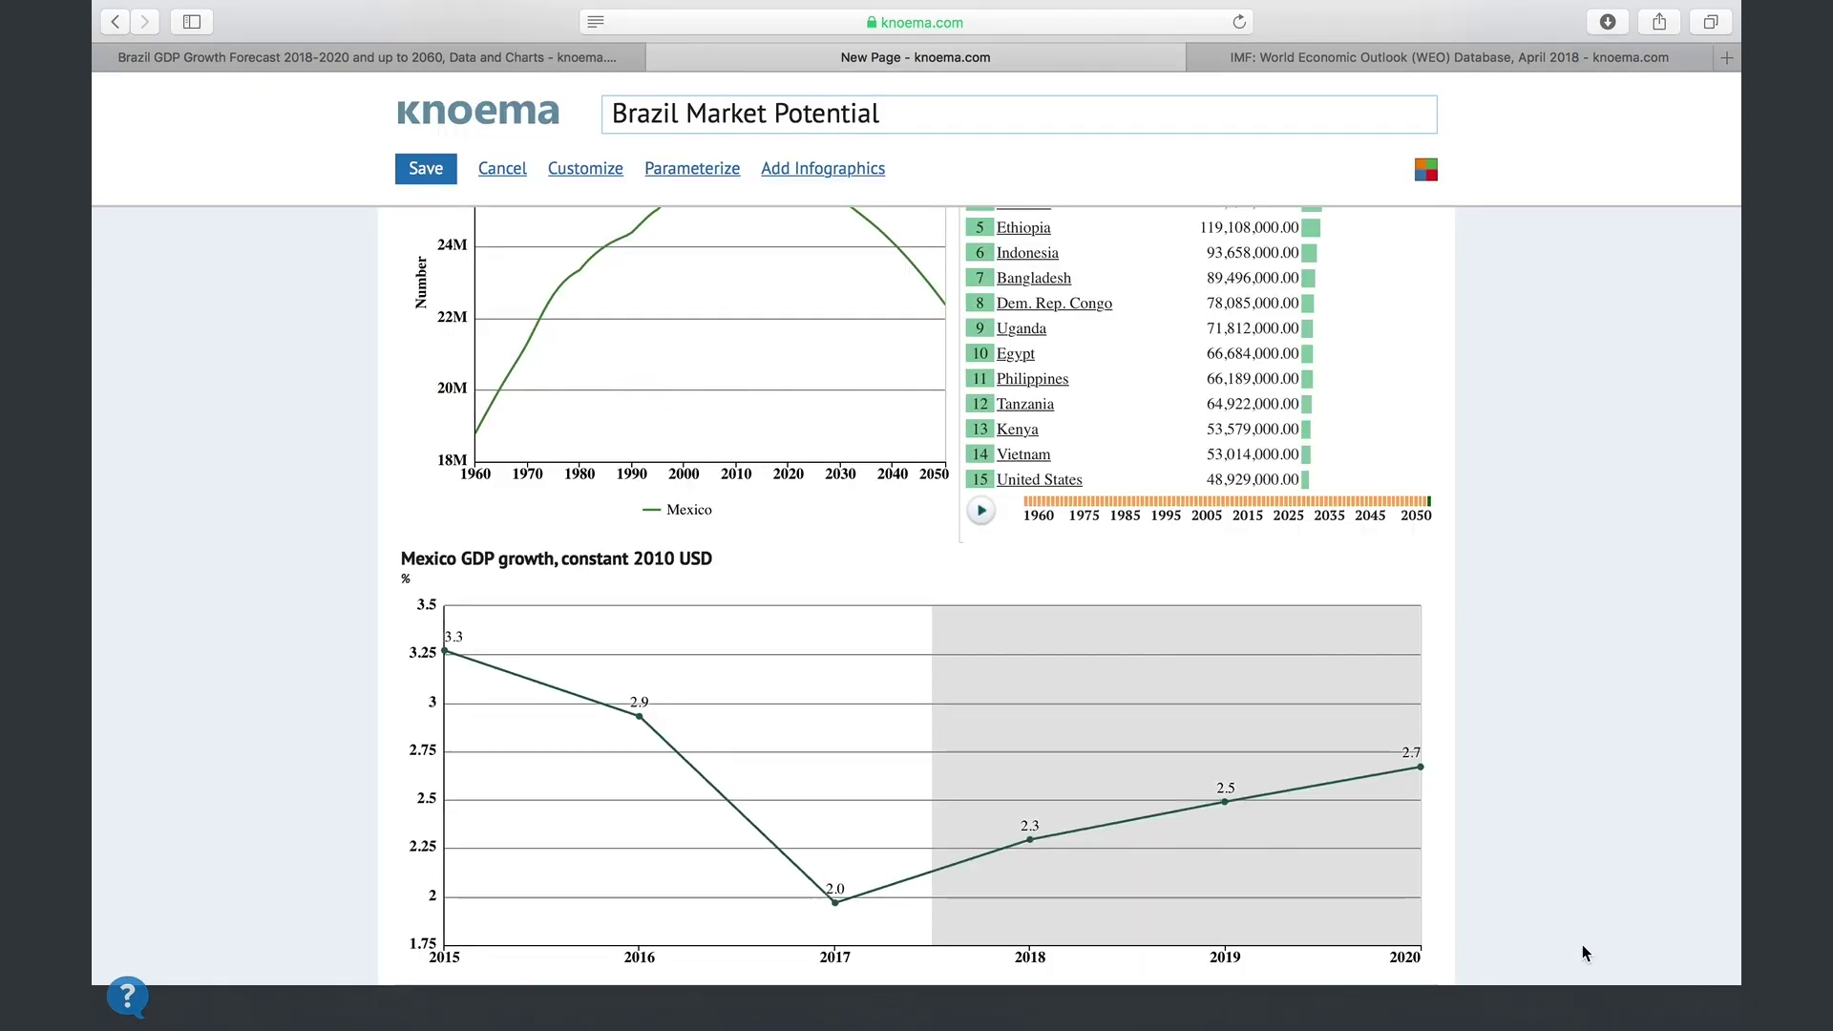
# Select China in the ranking and paste a description about analysing Brazil's market potential
pyautogui.scroll(5, 1574, 577)
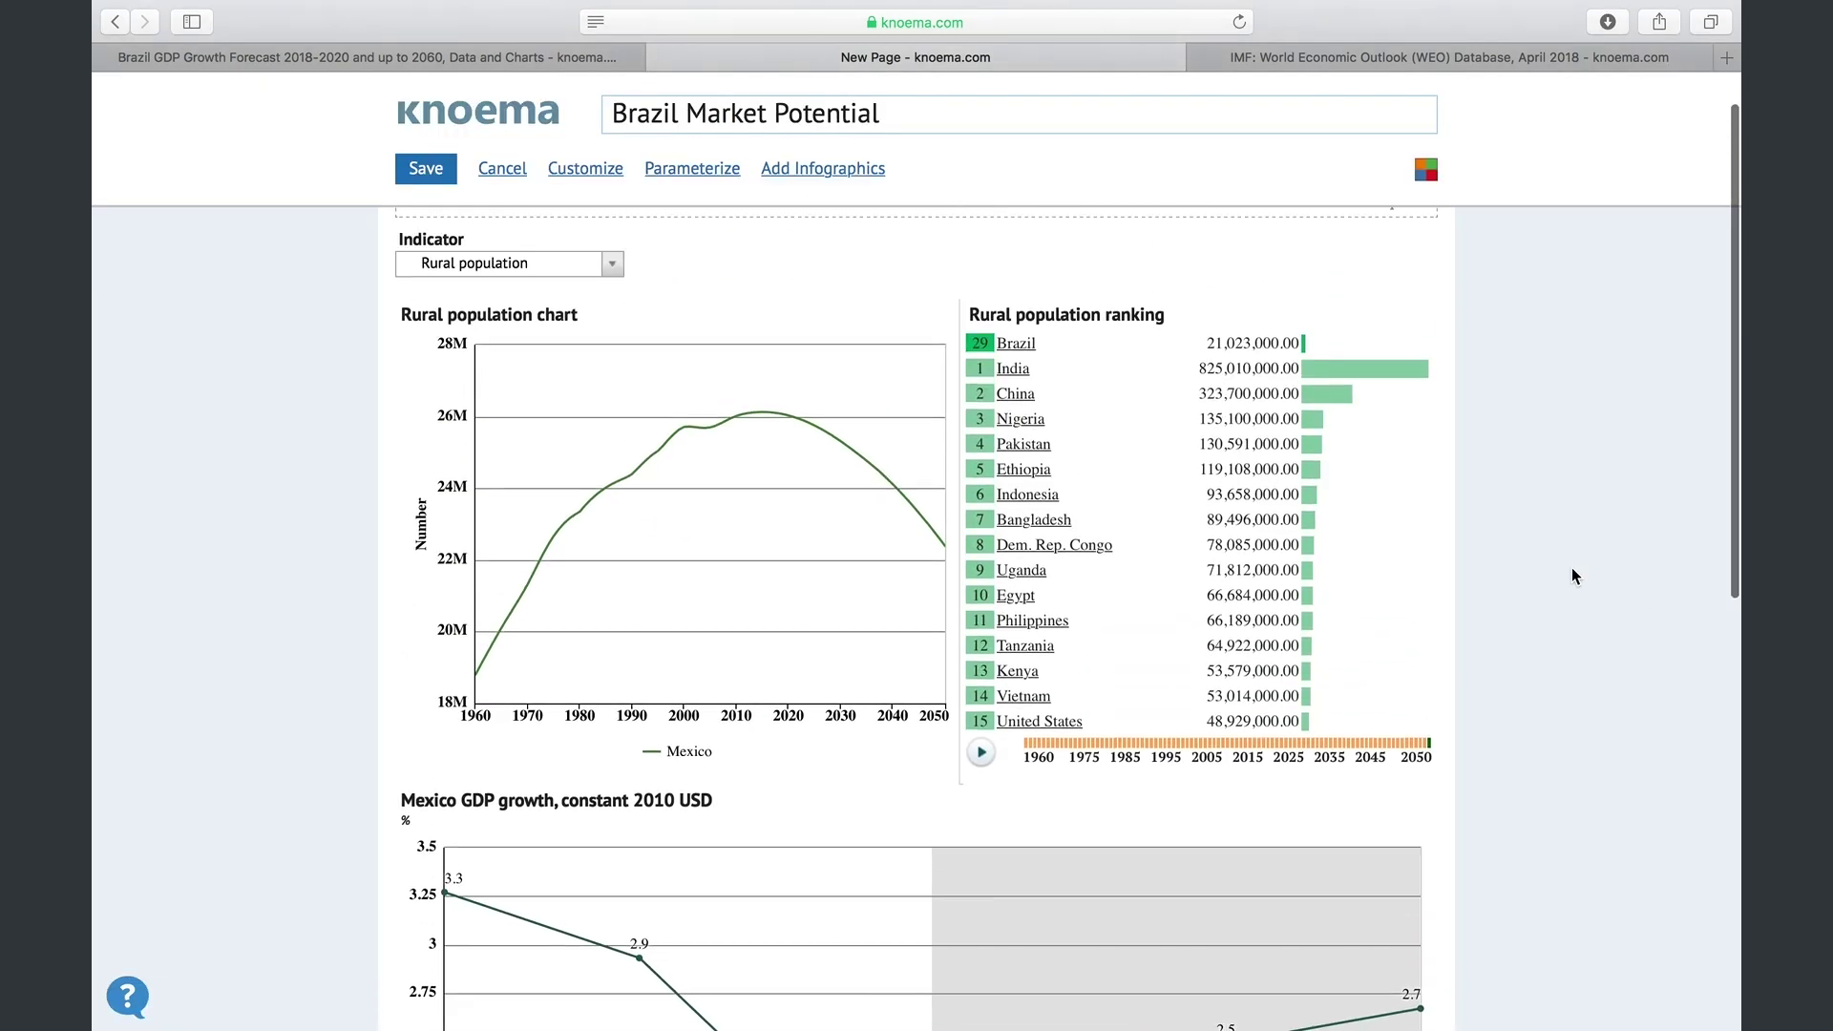
pyautogui.click(1016, 387)
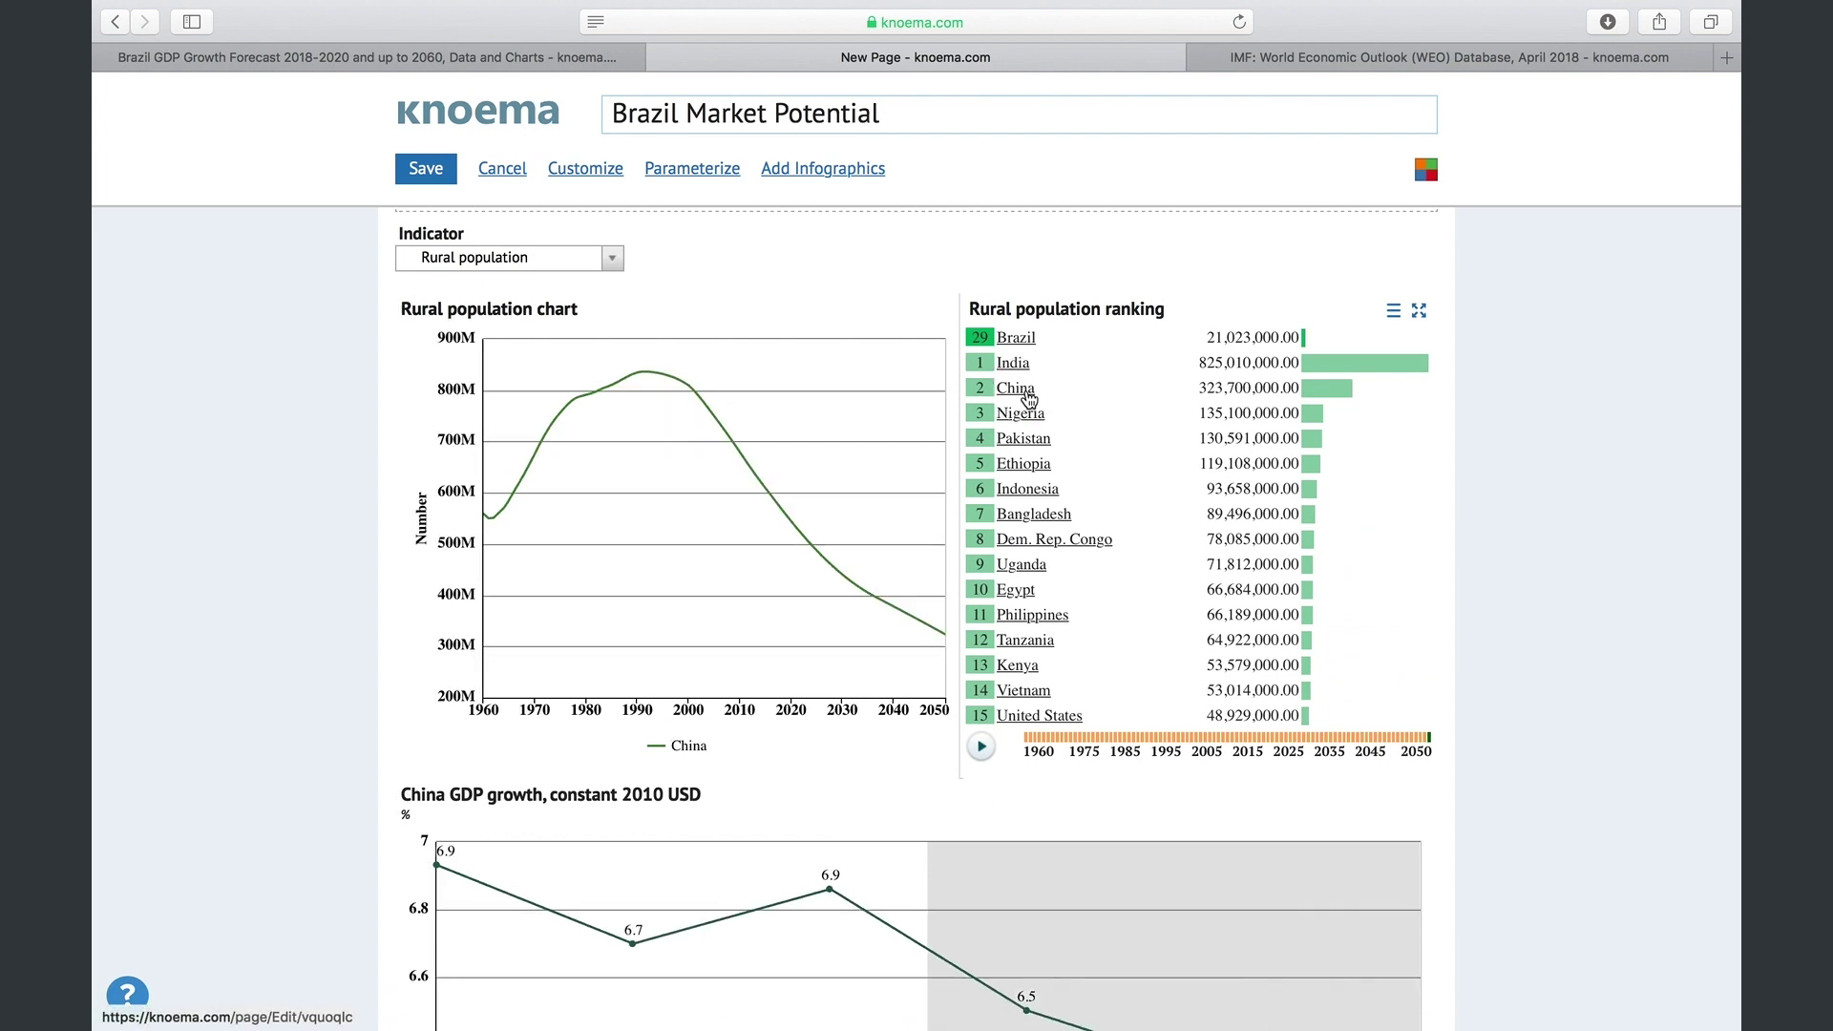
pyautogui.scroll(1, 1028, 399)
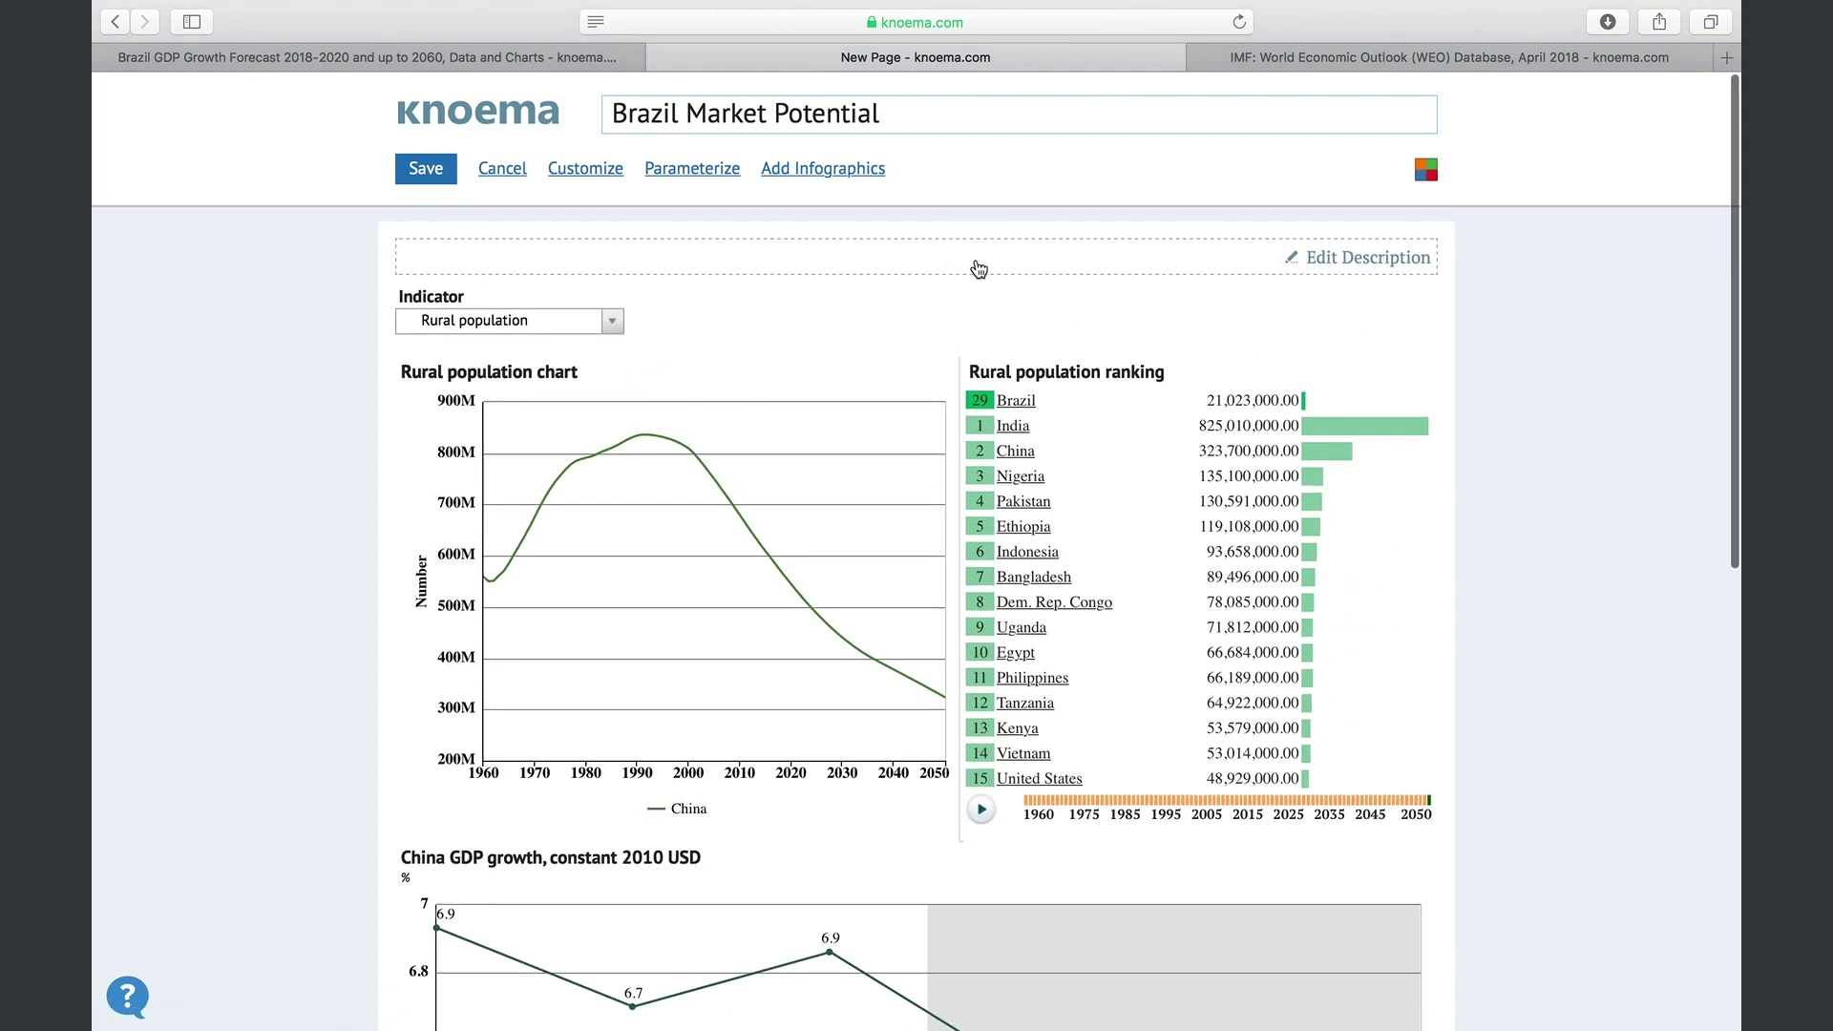
pyautogui.click(1361, 254)
pyautogui.write('On this page, we analyse Brazil market potential by assessing market size and market growth rate.')
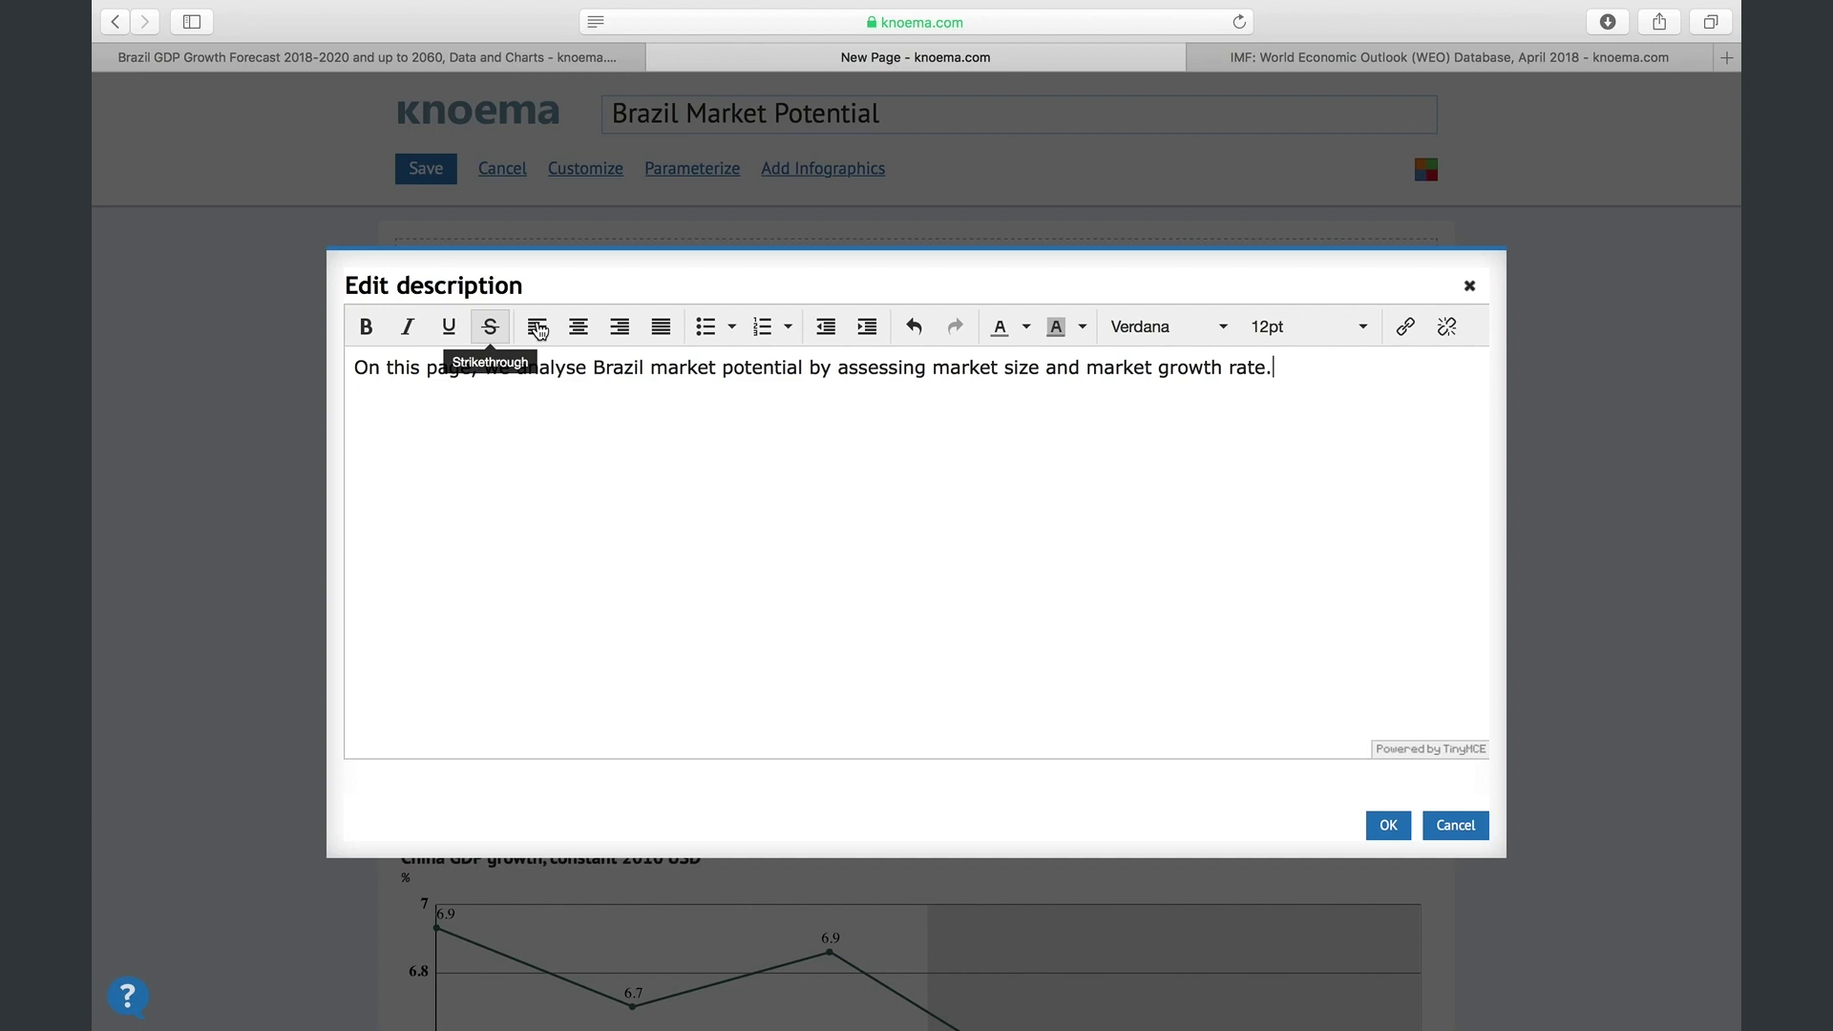
pyautogui.click(1385, 827)
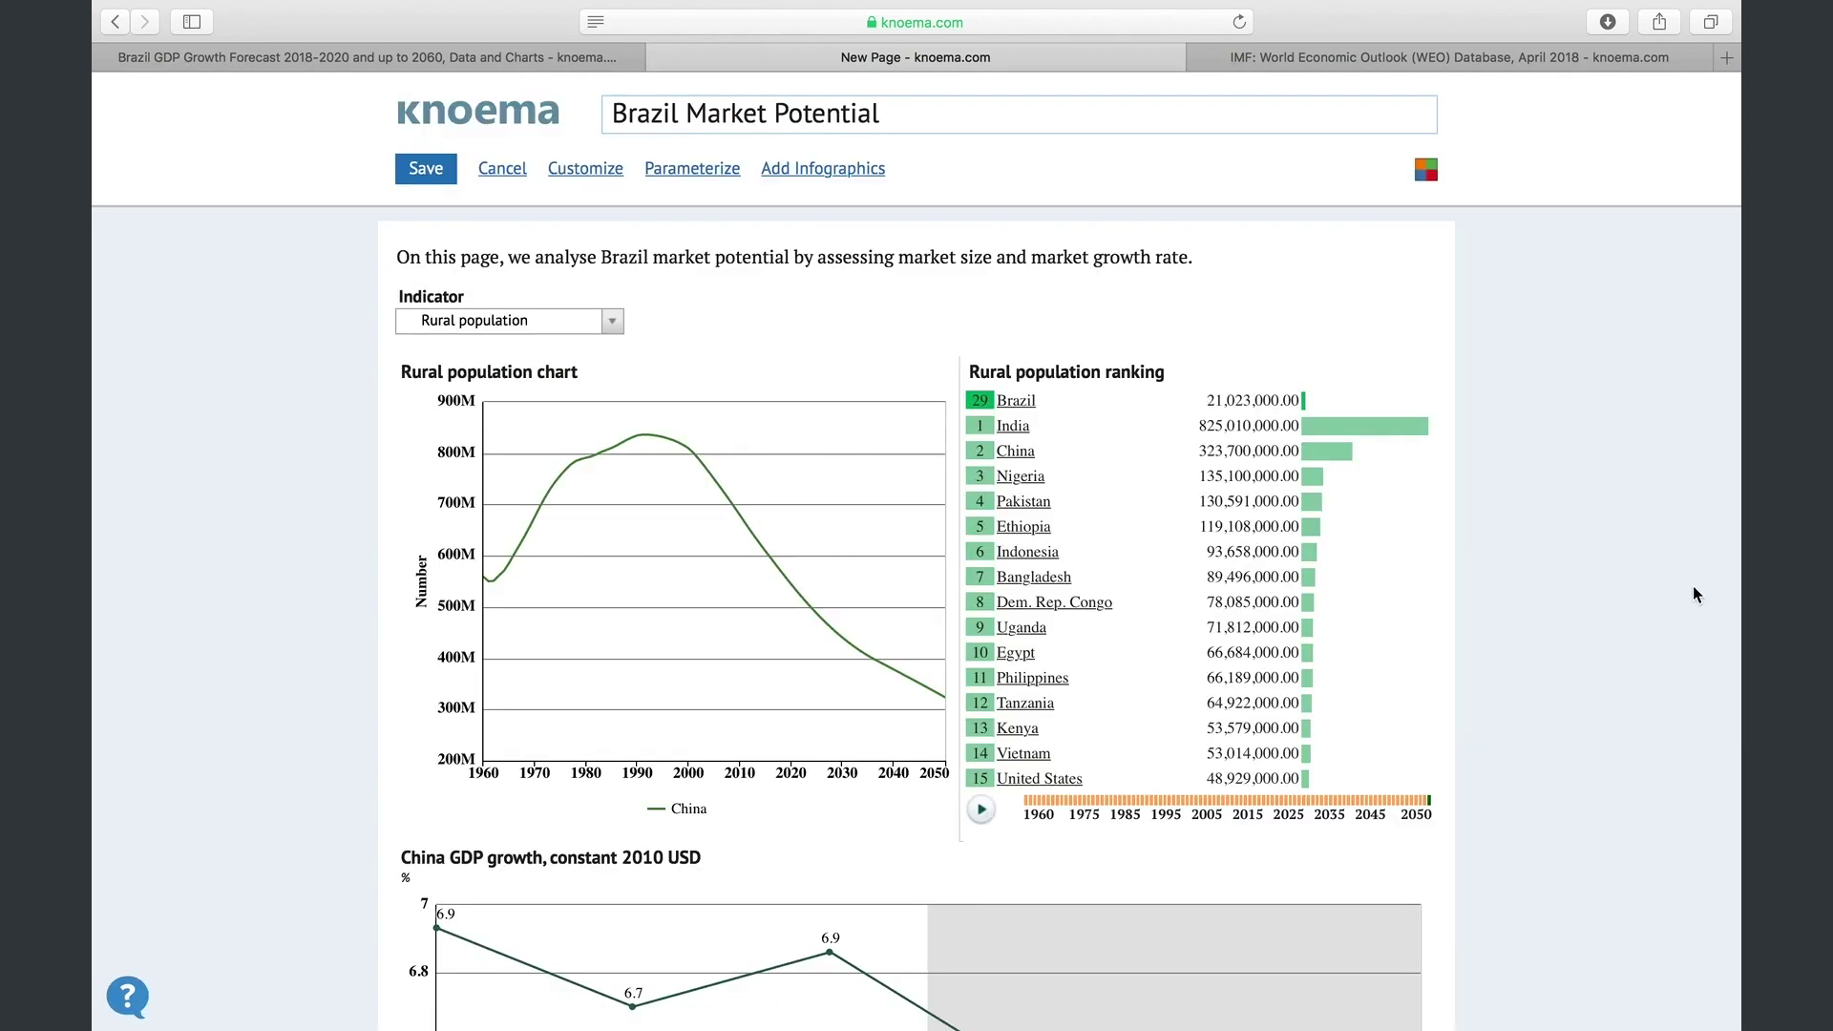
# Apply a blue colour scheme, then try Customize options (no borders, Agriculture banner) and cancel
pyautogui.click(1426, 169)
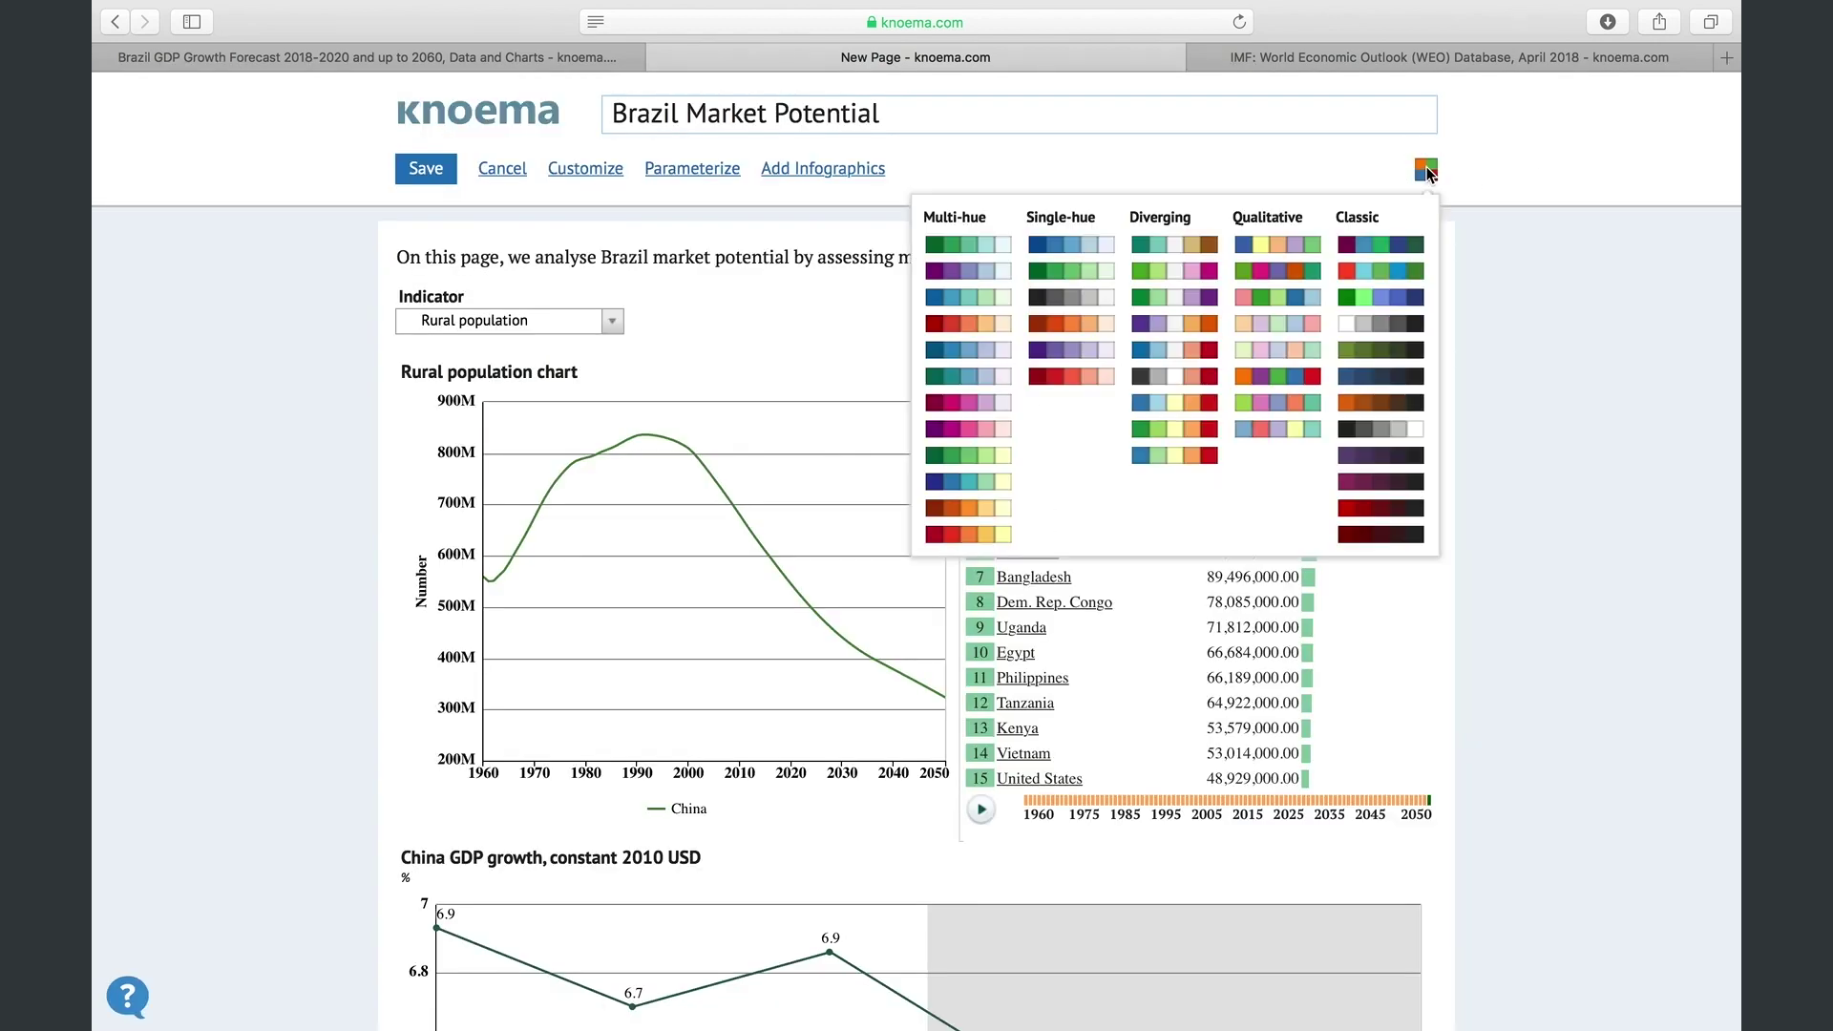
pyautogui.click(1373, 289)
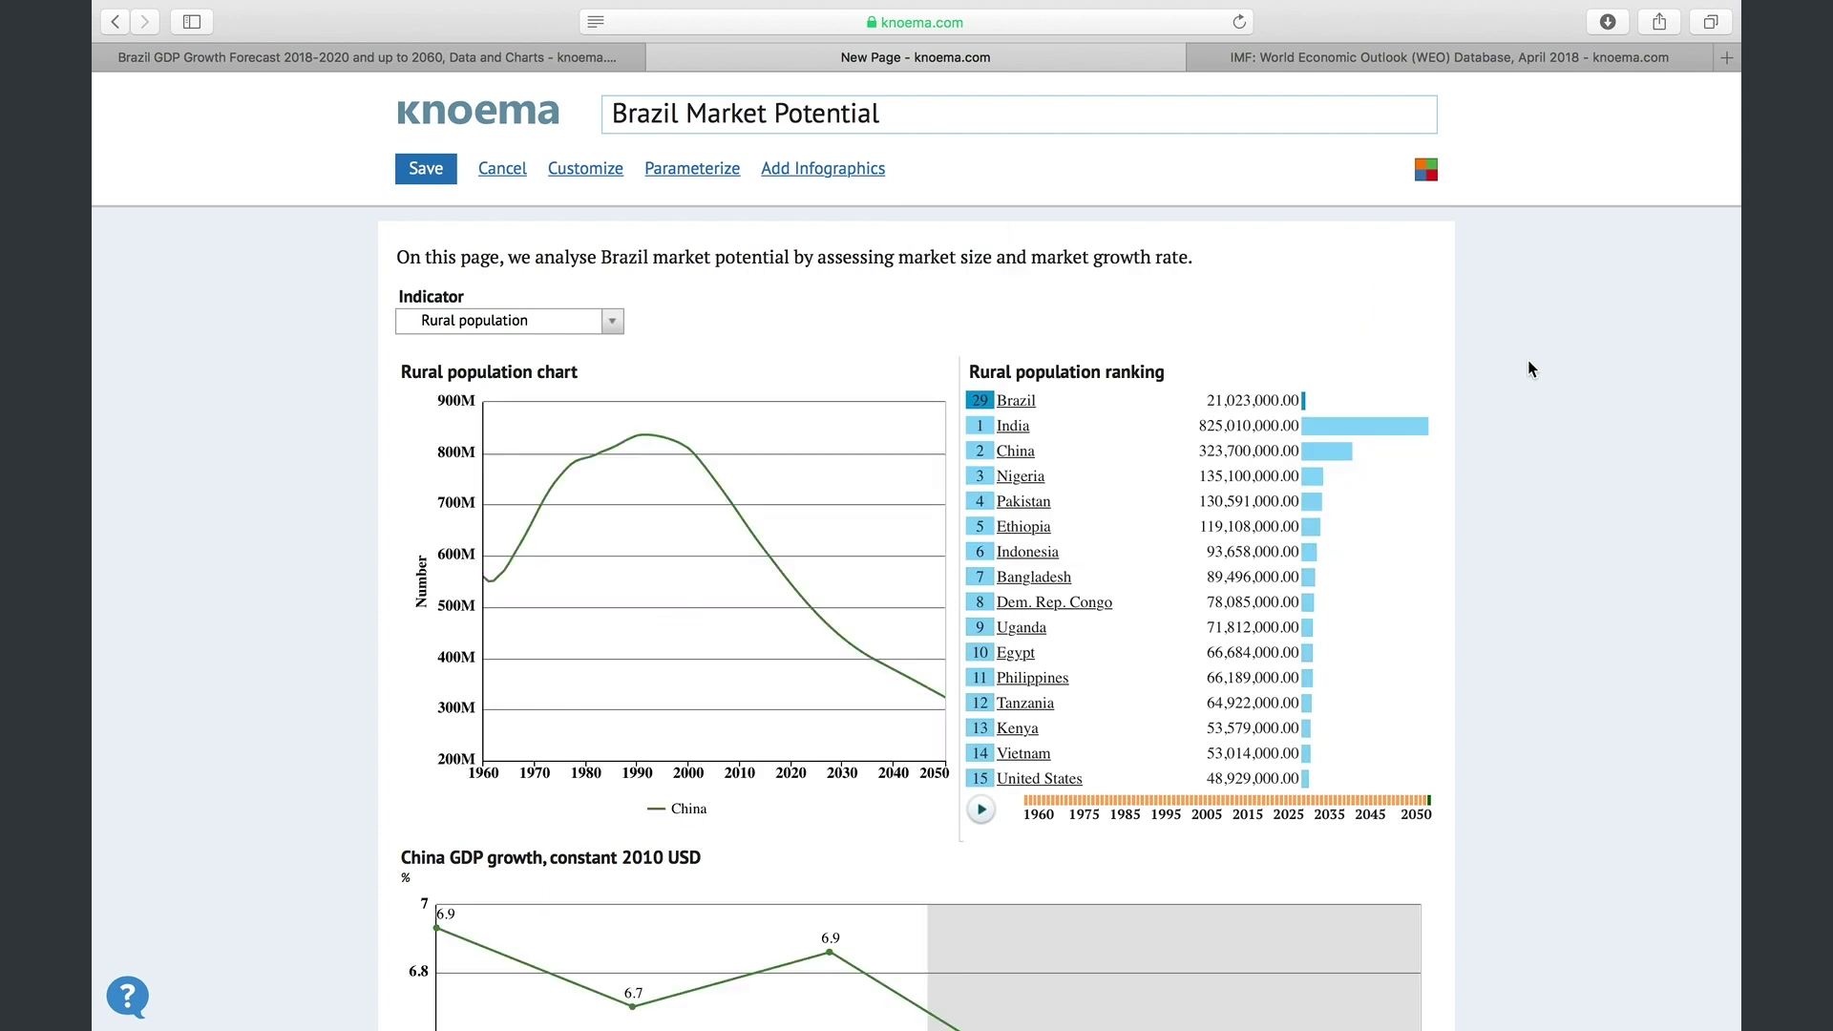
pyautogui.click(585, 176)
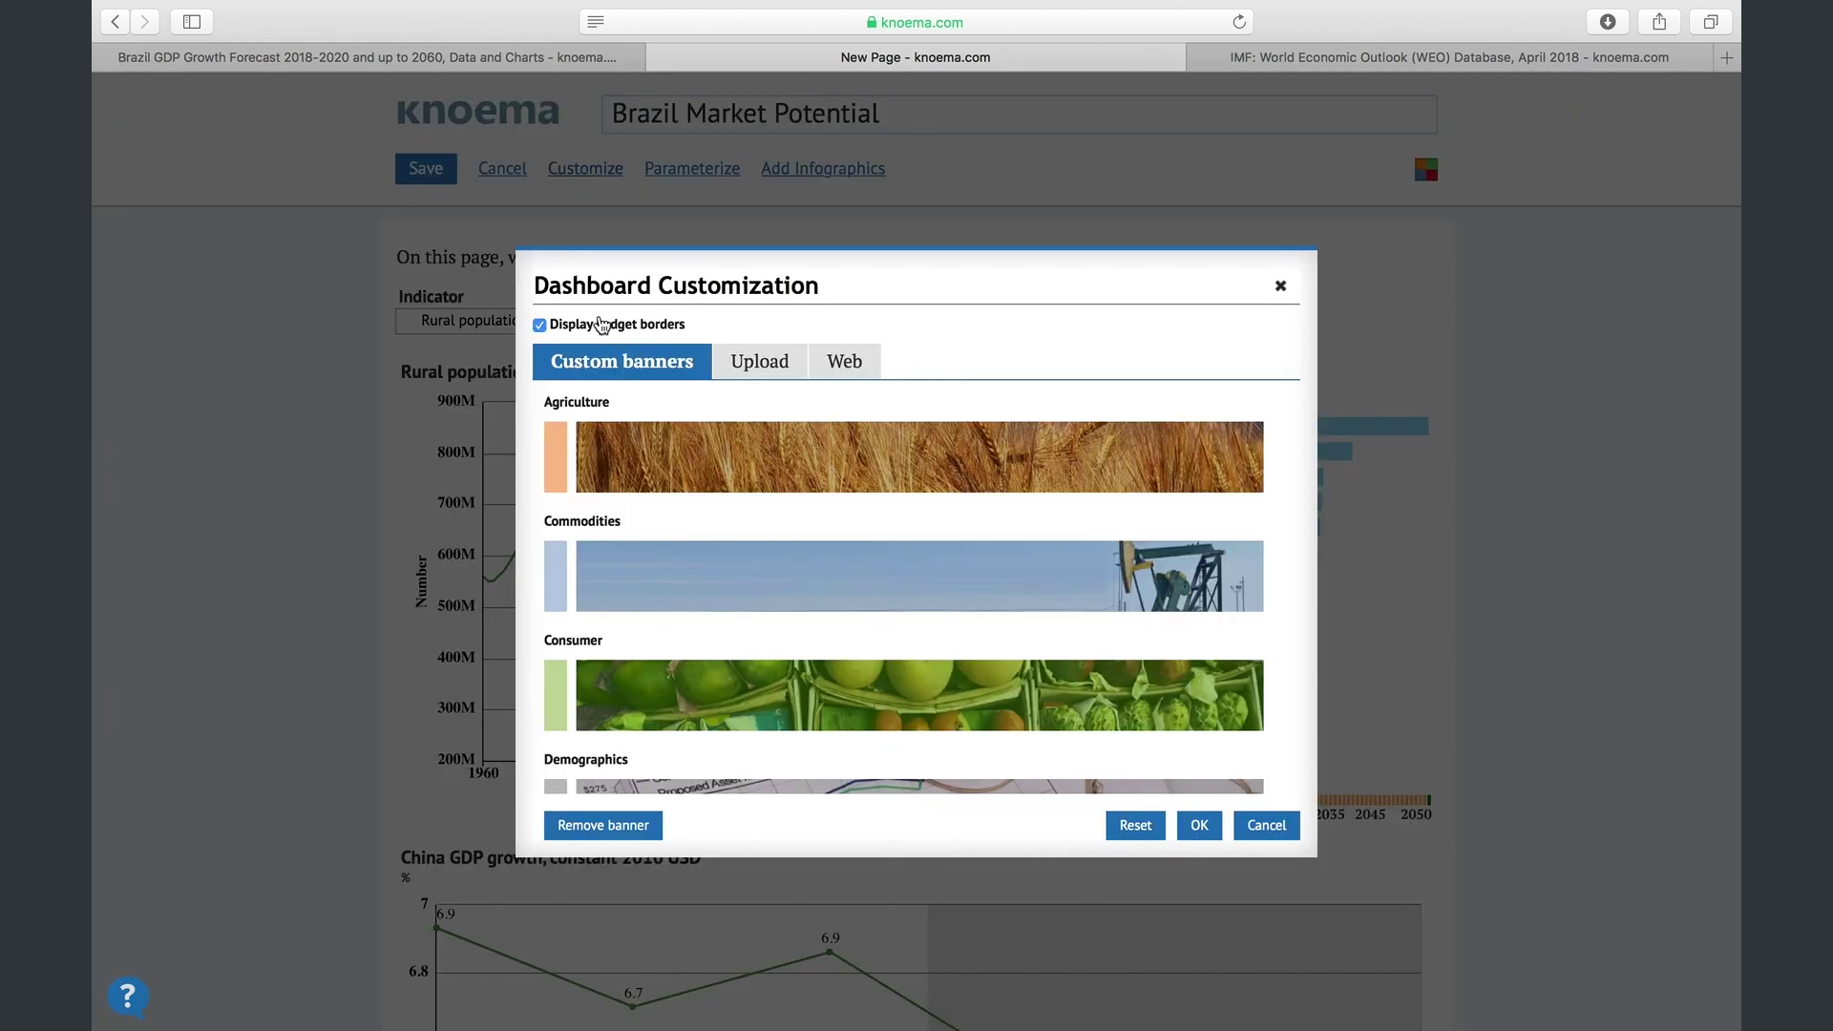
pyautogui.click(540, 325)
pyautogui.click(689, 459)
pyautogui.click(760, 365)
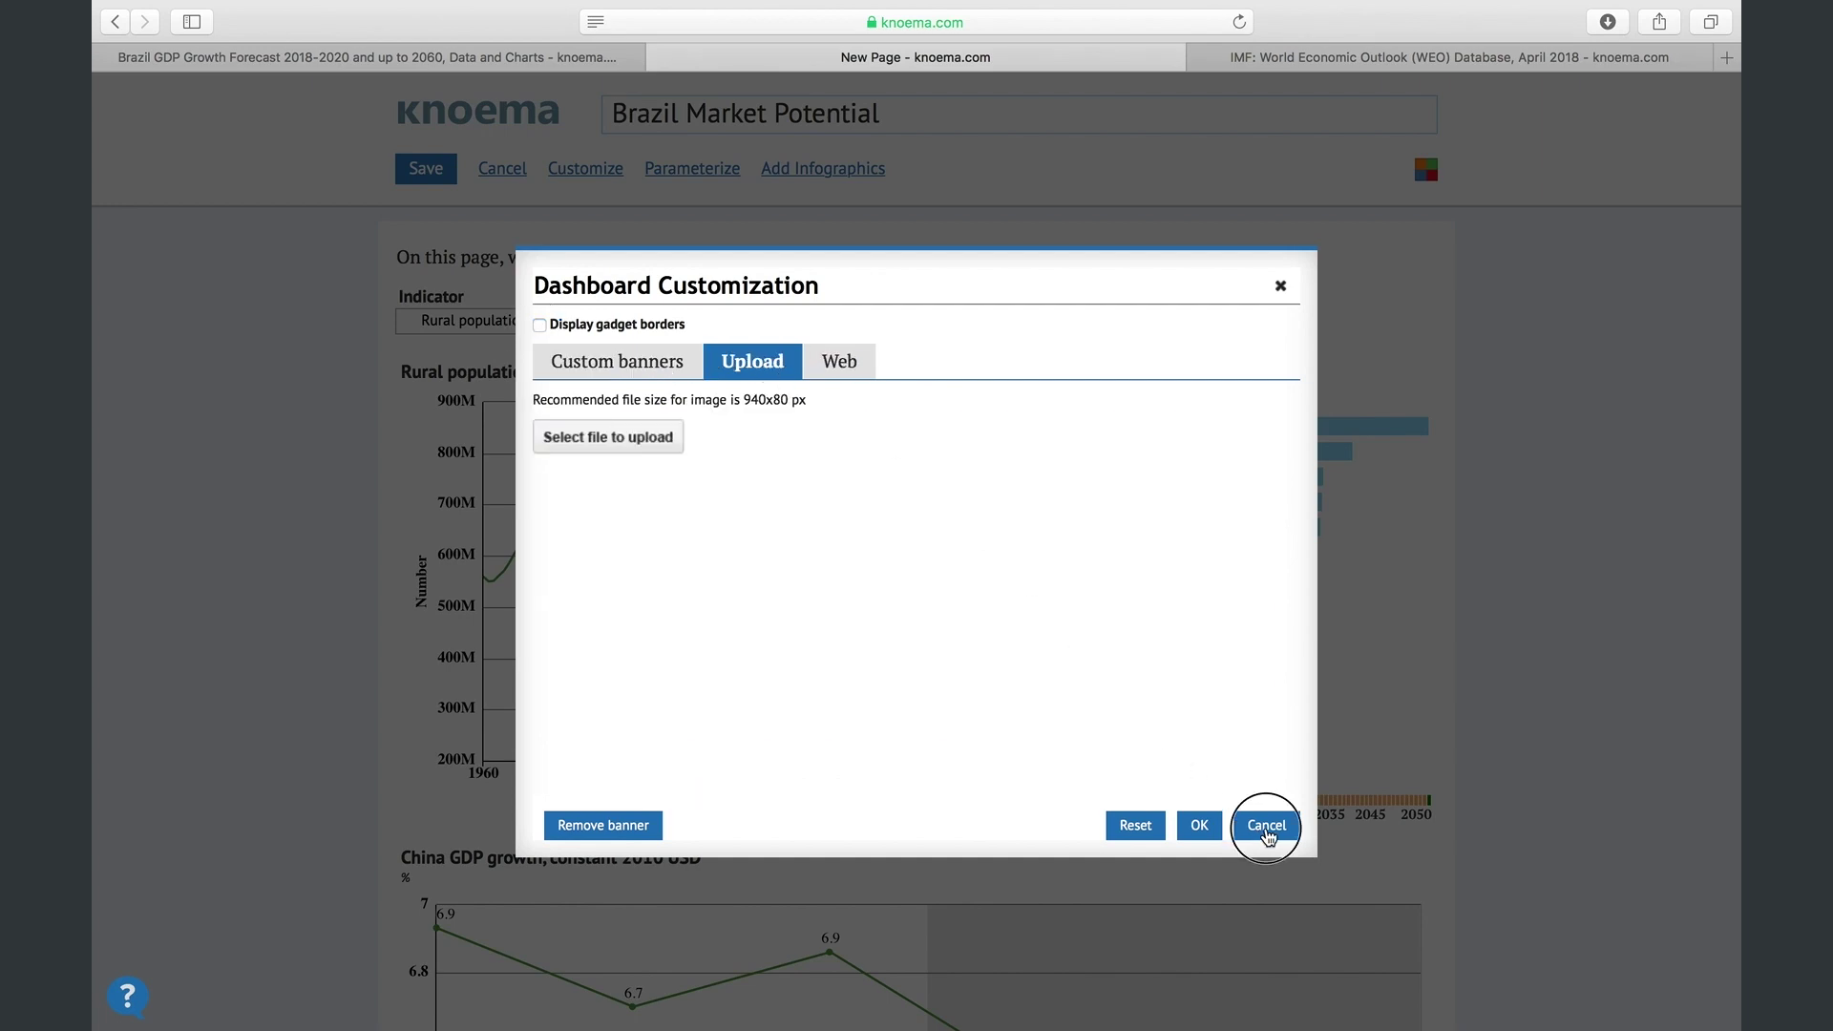
pyautogui.click(1266, 825)
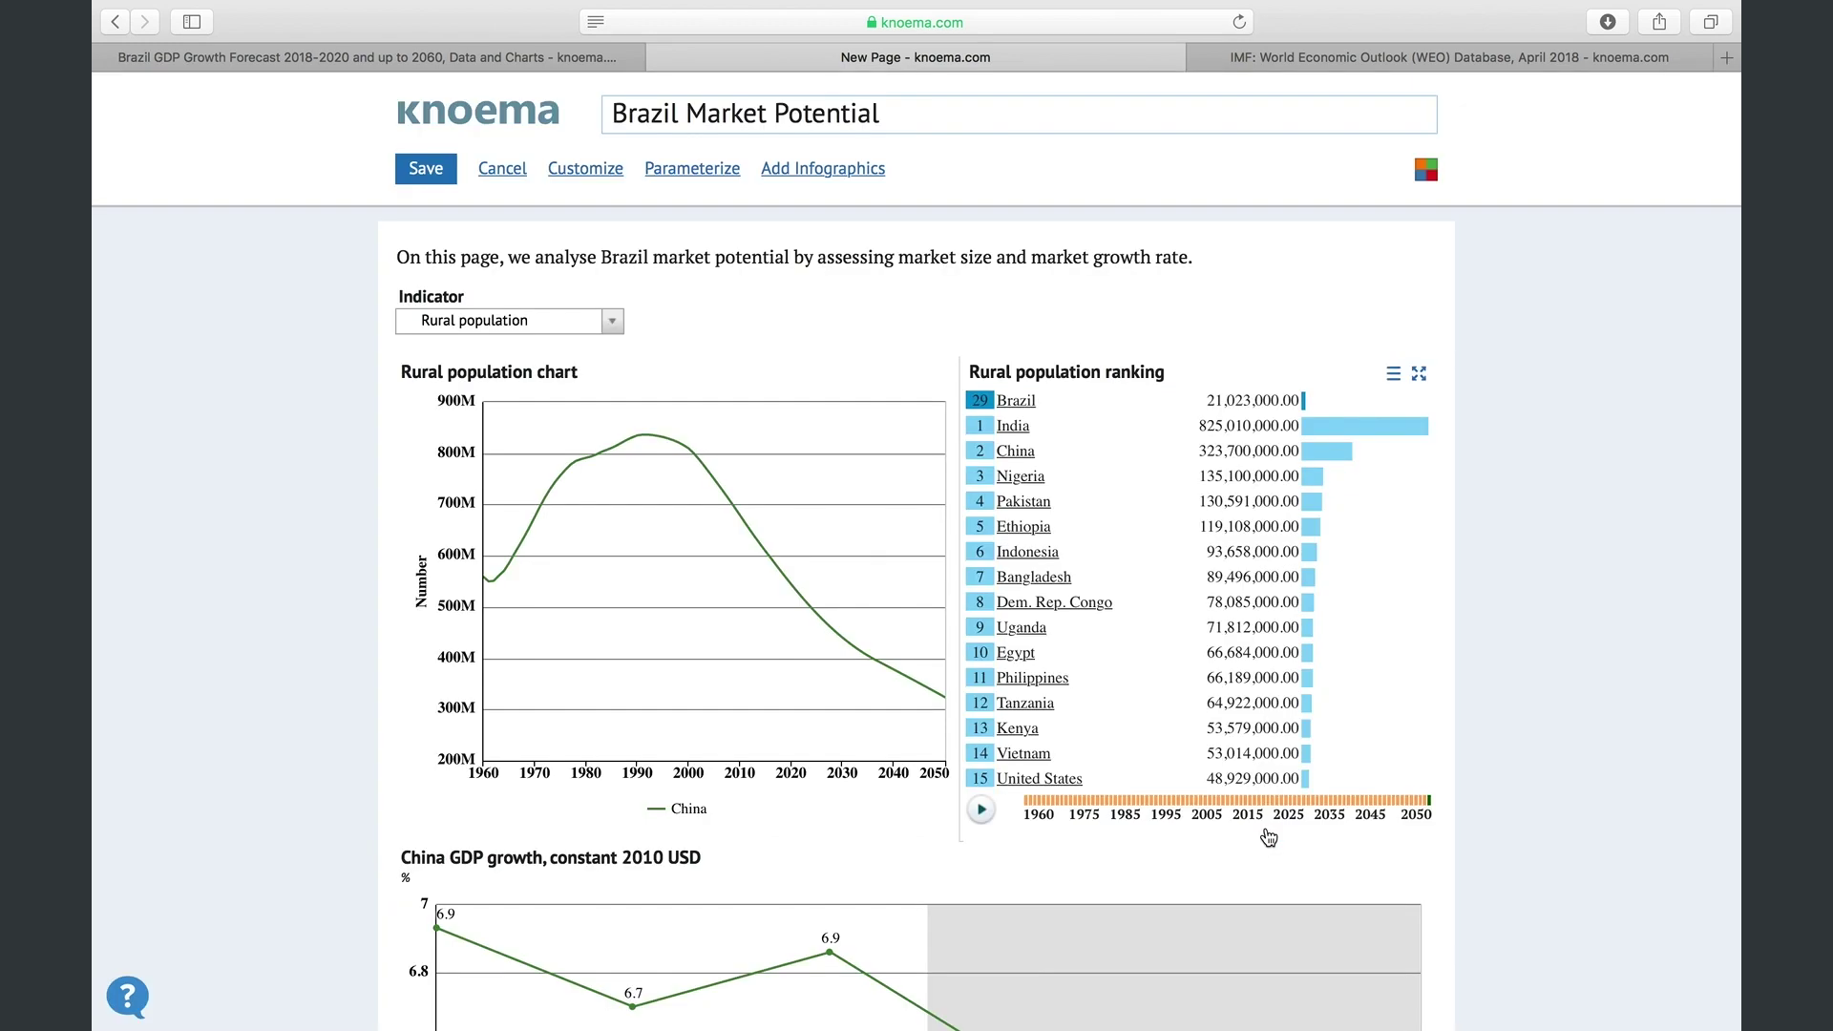
# Save and publish the Brazil Market Potential dashboard, then view and close its quick-share link
pyautogui.click(428, 169)
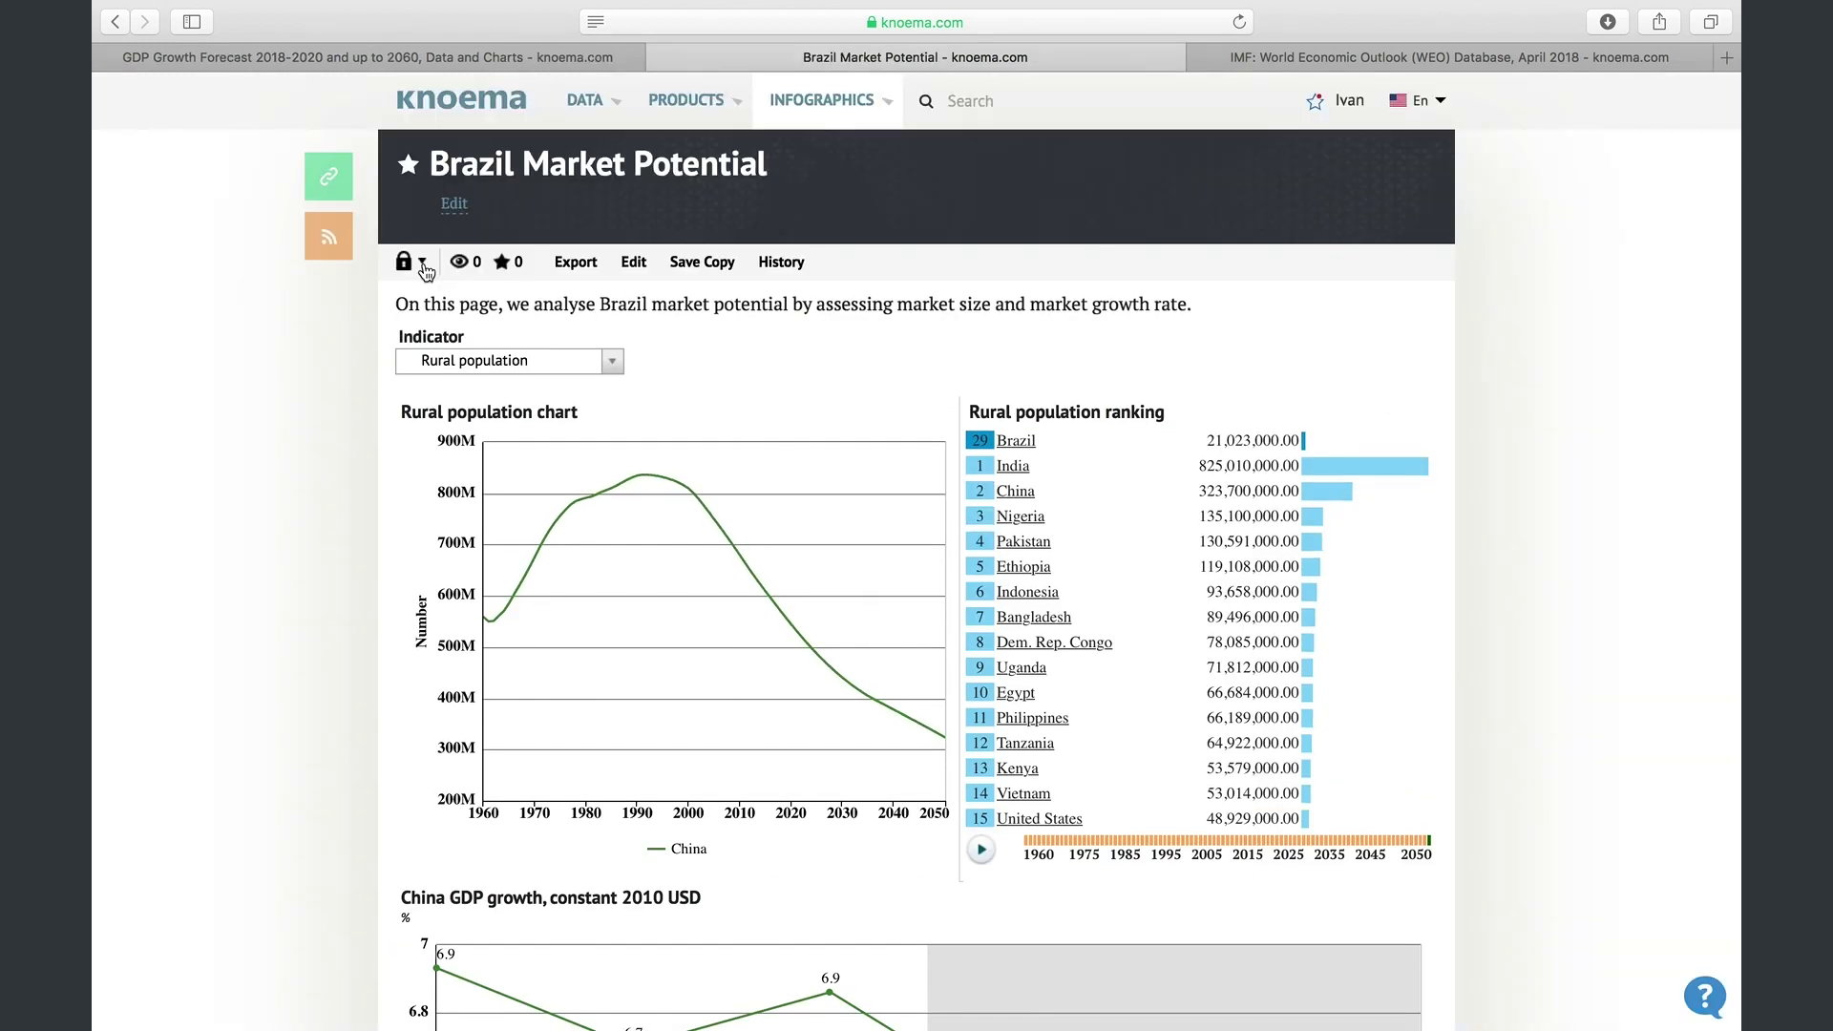
pyautogui.click(327, 189)
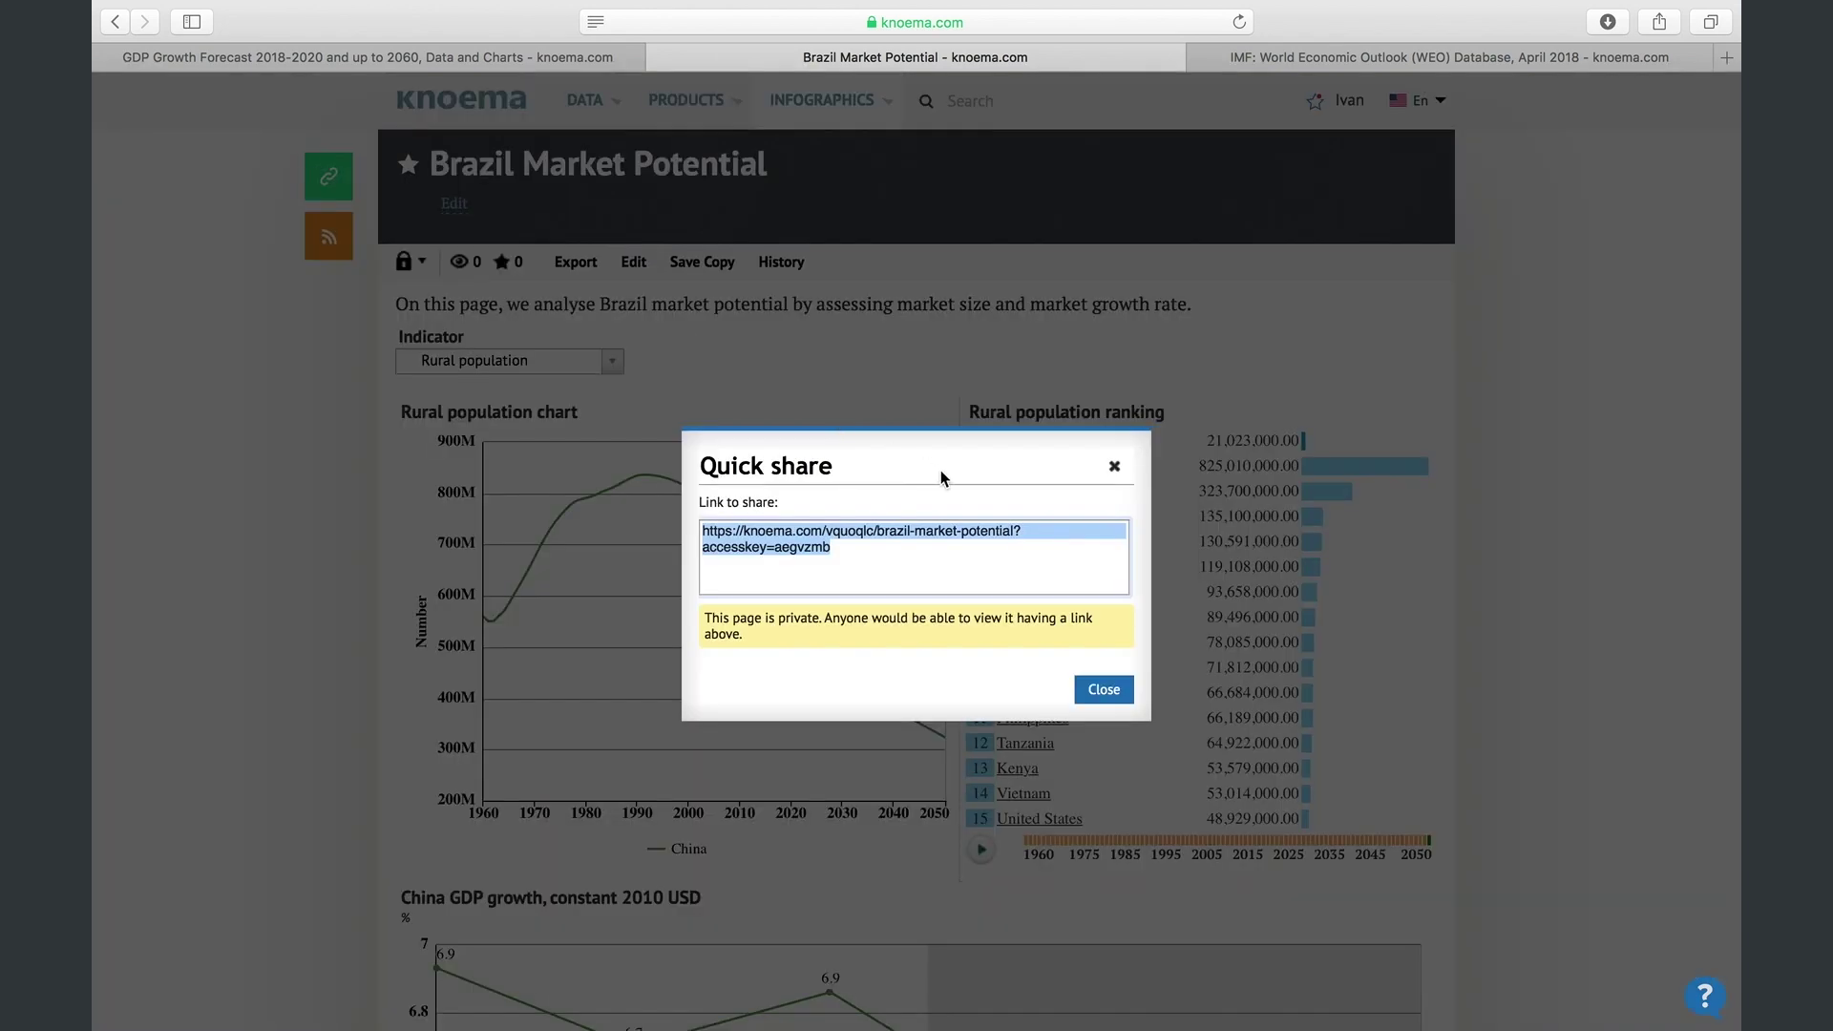
pyautogui.click(1115, 467)
# Review the e-mail sharing options with read-only access and the export choices, cancelling both without changes
pyautogui.click(411, 262)
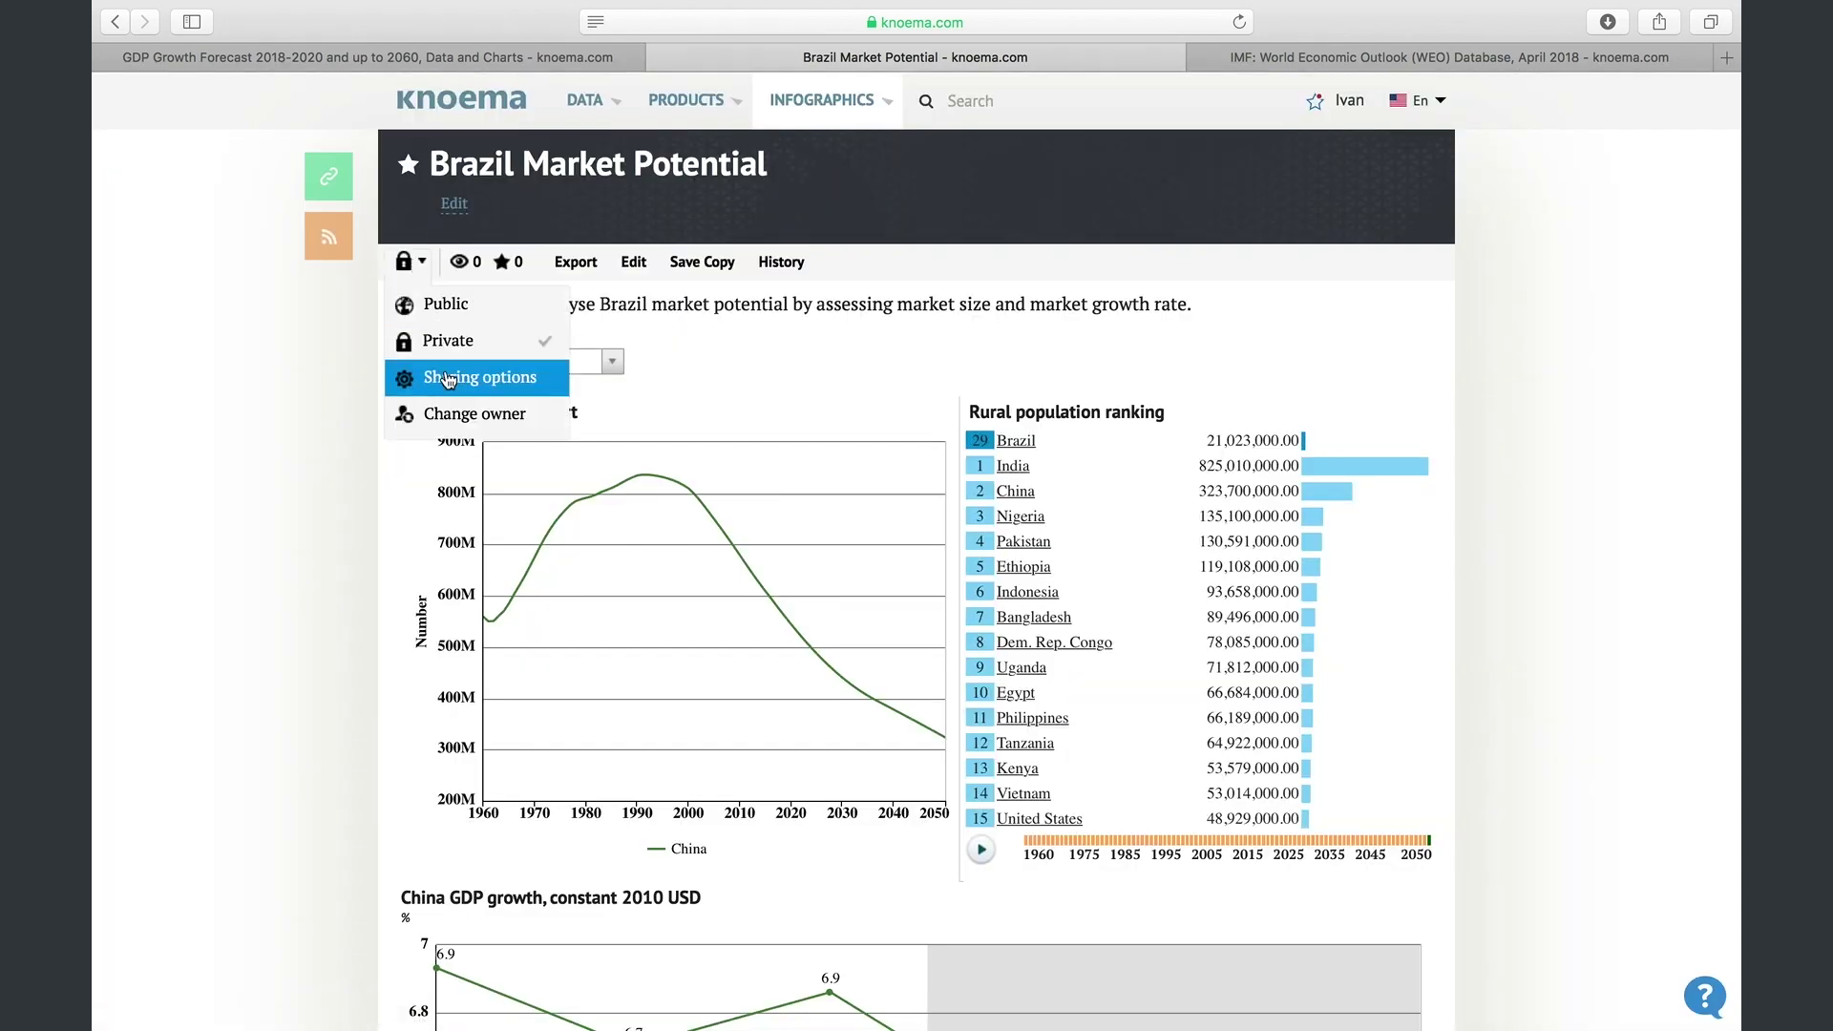
pyautogui.click(442, 375)
pyautogui.click(759, 454)
pyautogui.click(746, 434)
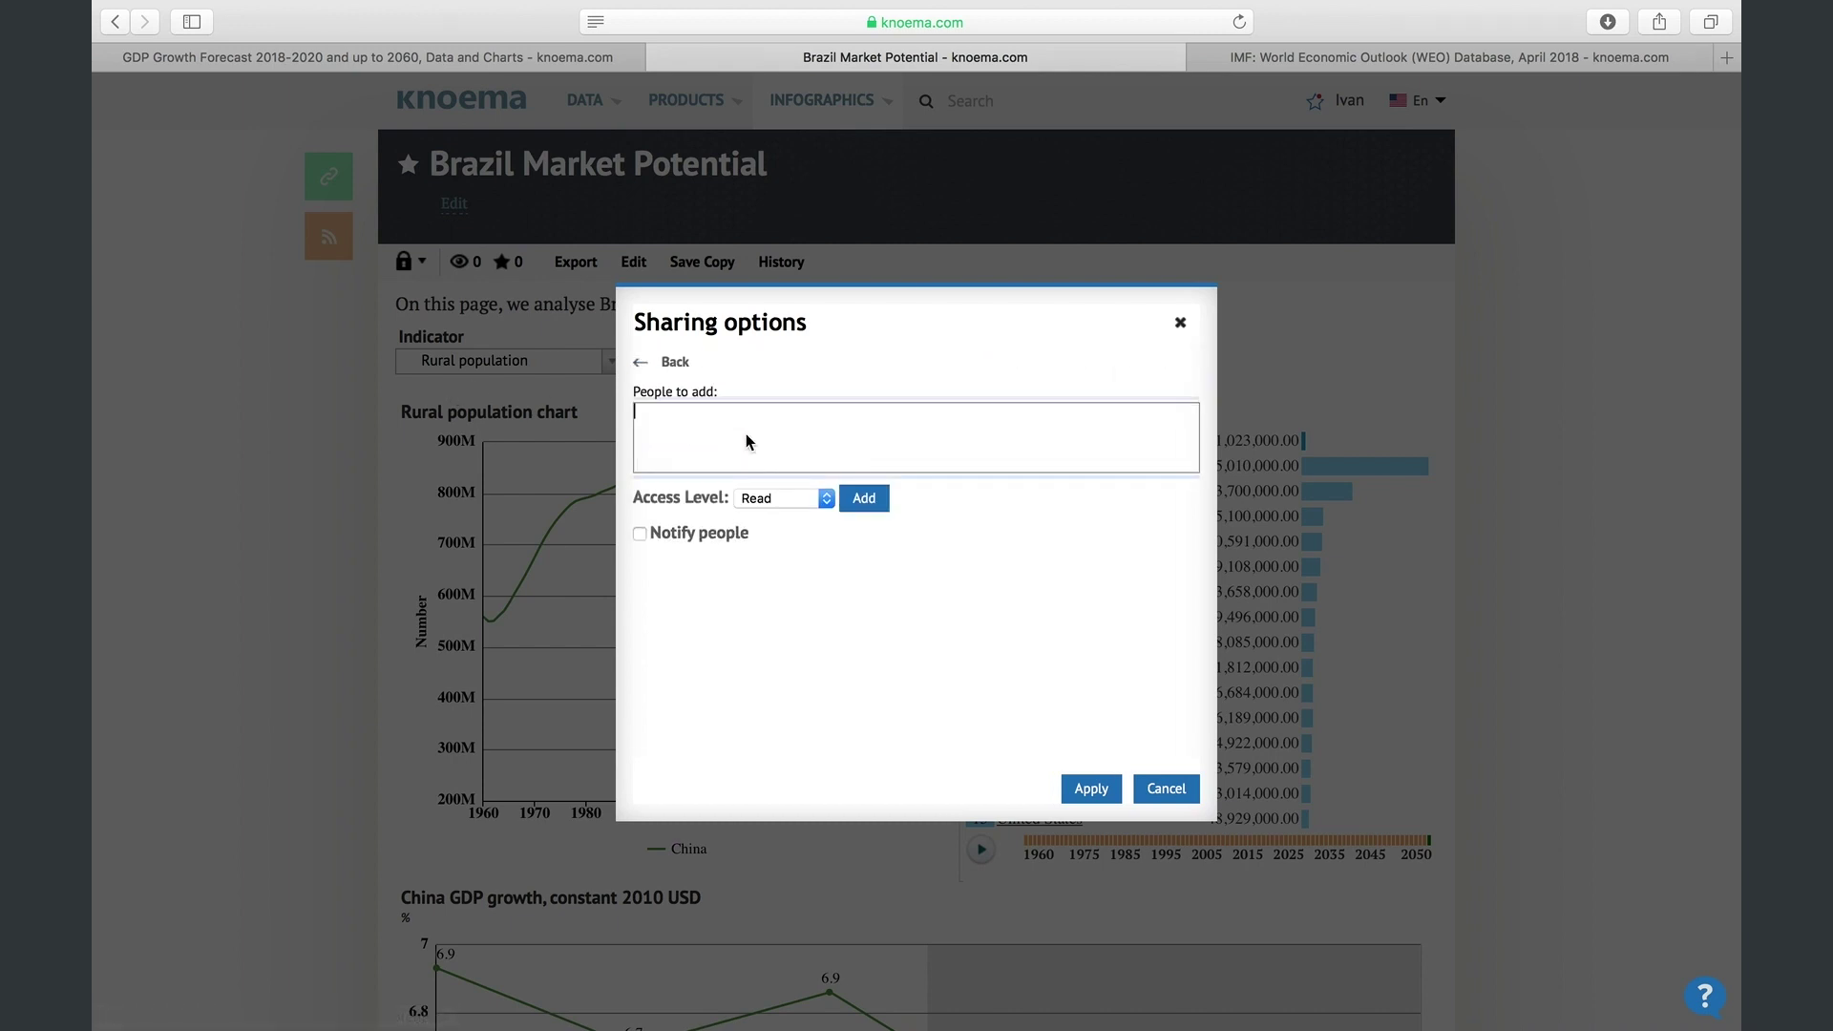
pyautogui.click(821, 499)
pyautogui.click(1023, 680)
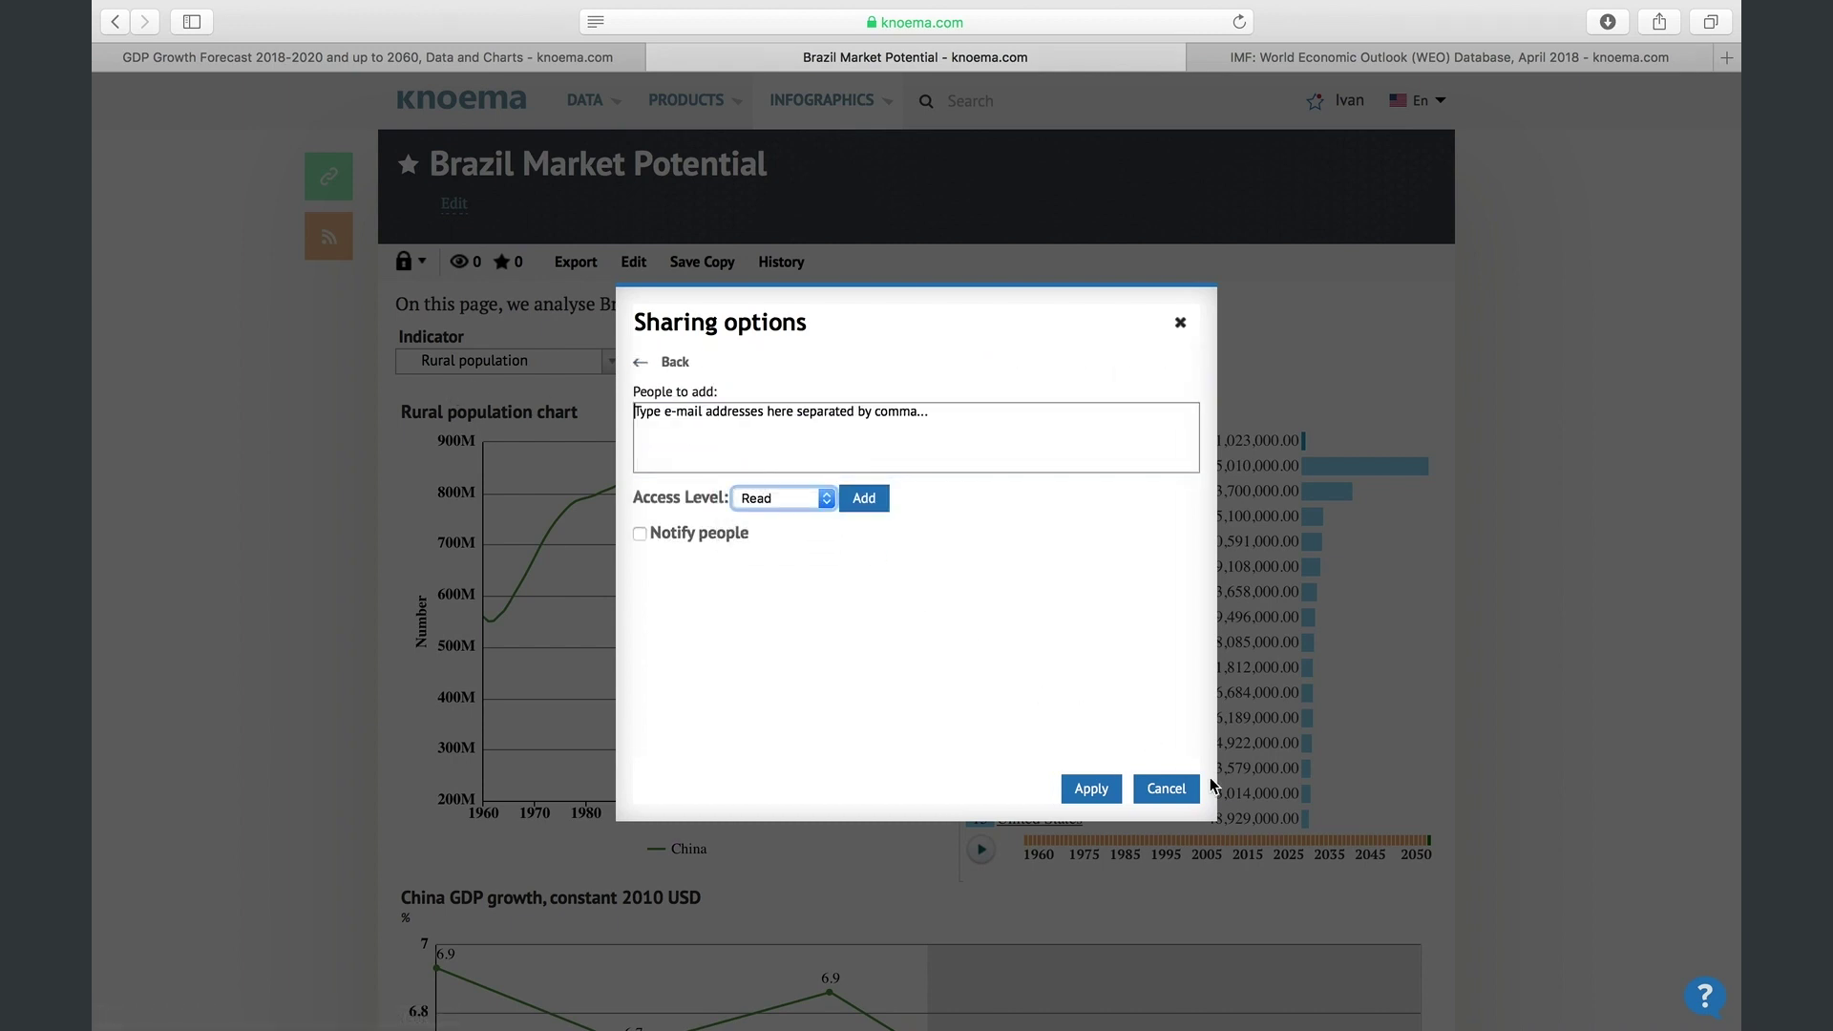
pyautogui.click(1171, 789)
pyautogui.click(579, 267)
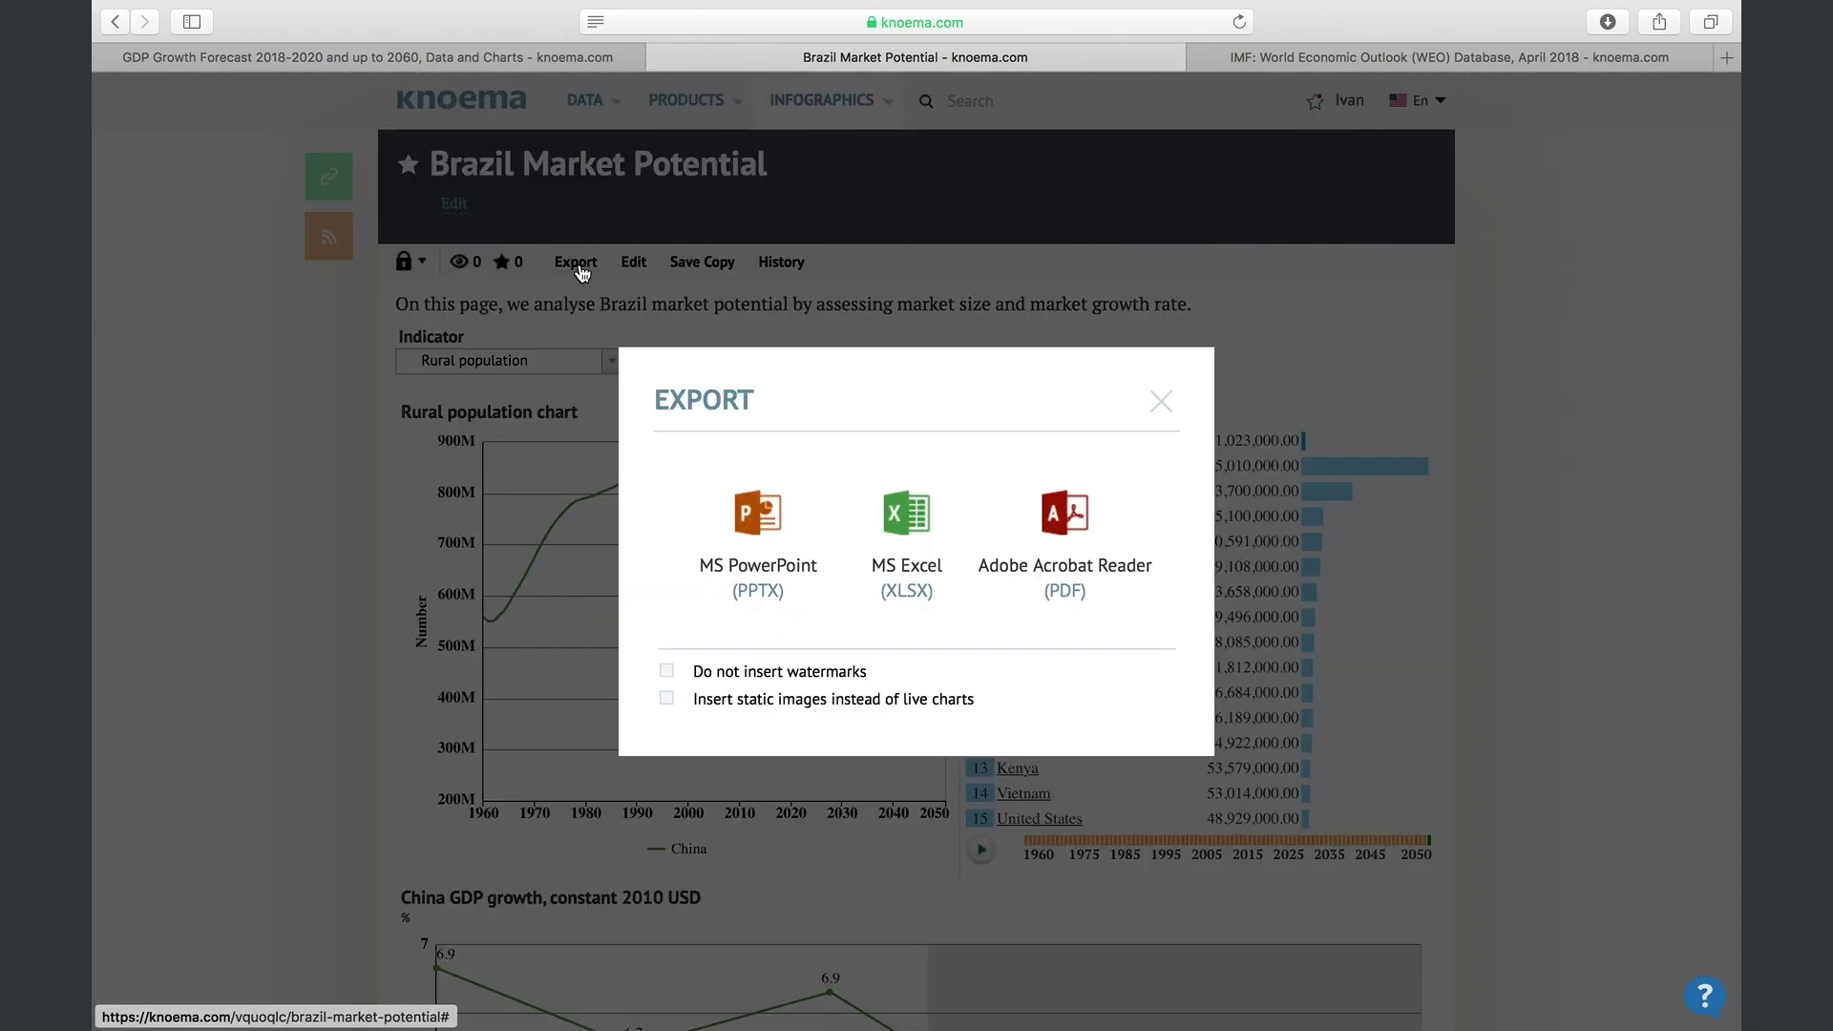
pyautogui.click(1163, 402)
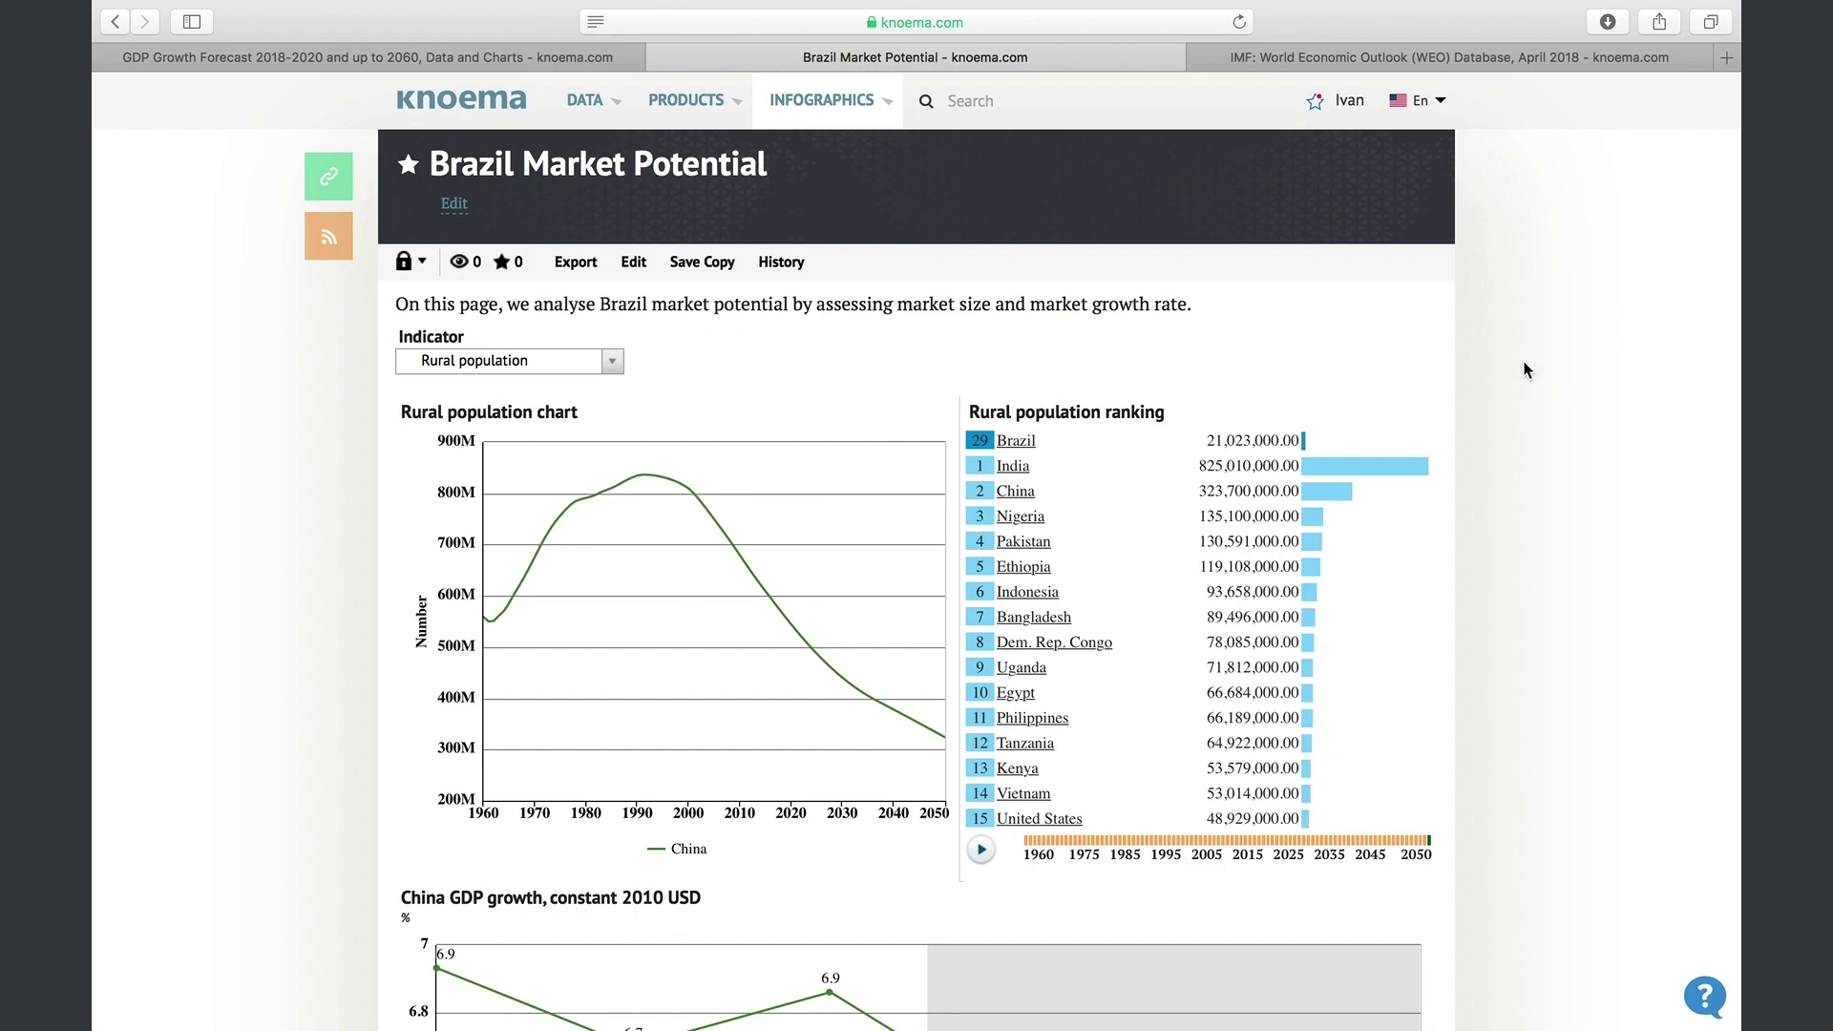
# Open Brazil's IMF WEO GDP per capita chart in a new dashboard, then go to My profile
pyautogui.hotkey('ctrl', 'Tab')
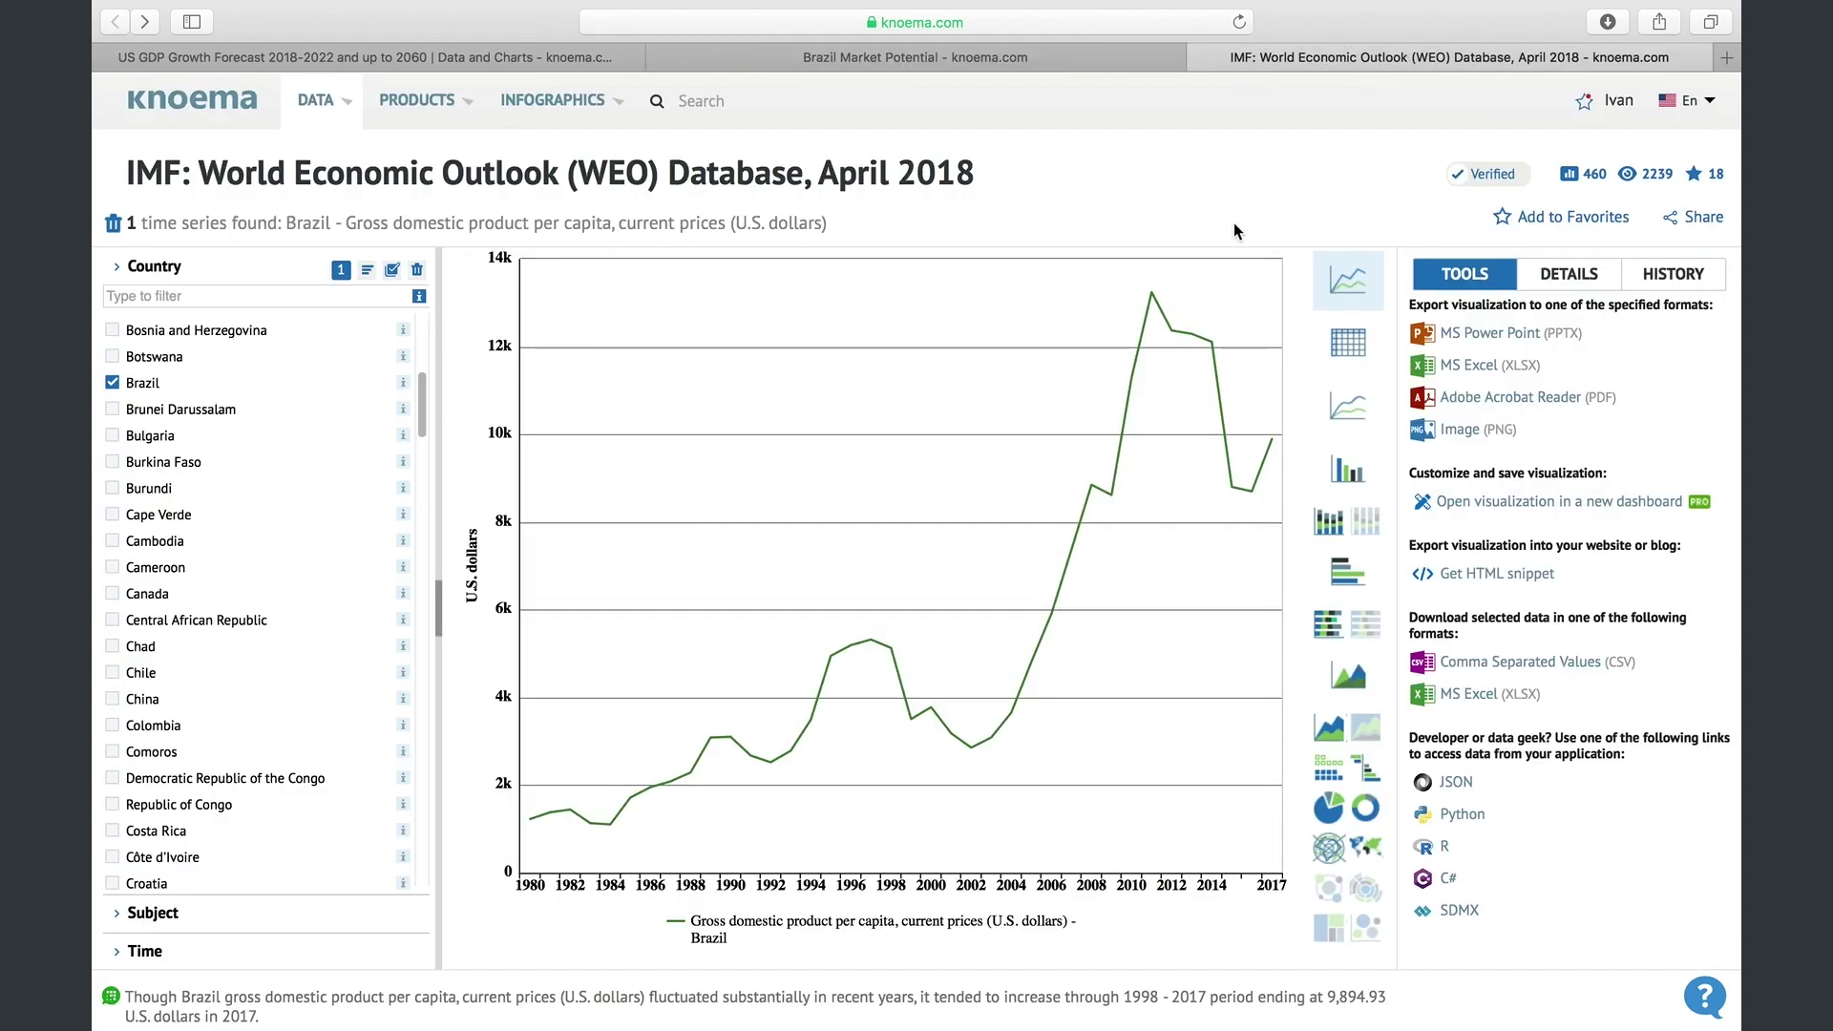
pyautogui.click(1472, 517)
pyautogui.moveTo(1348, 101)
pyautogui.click(1235, 157)
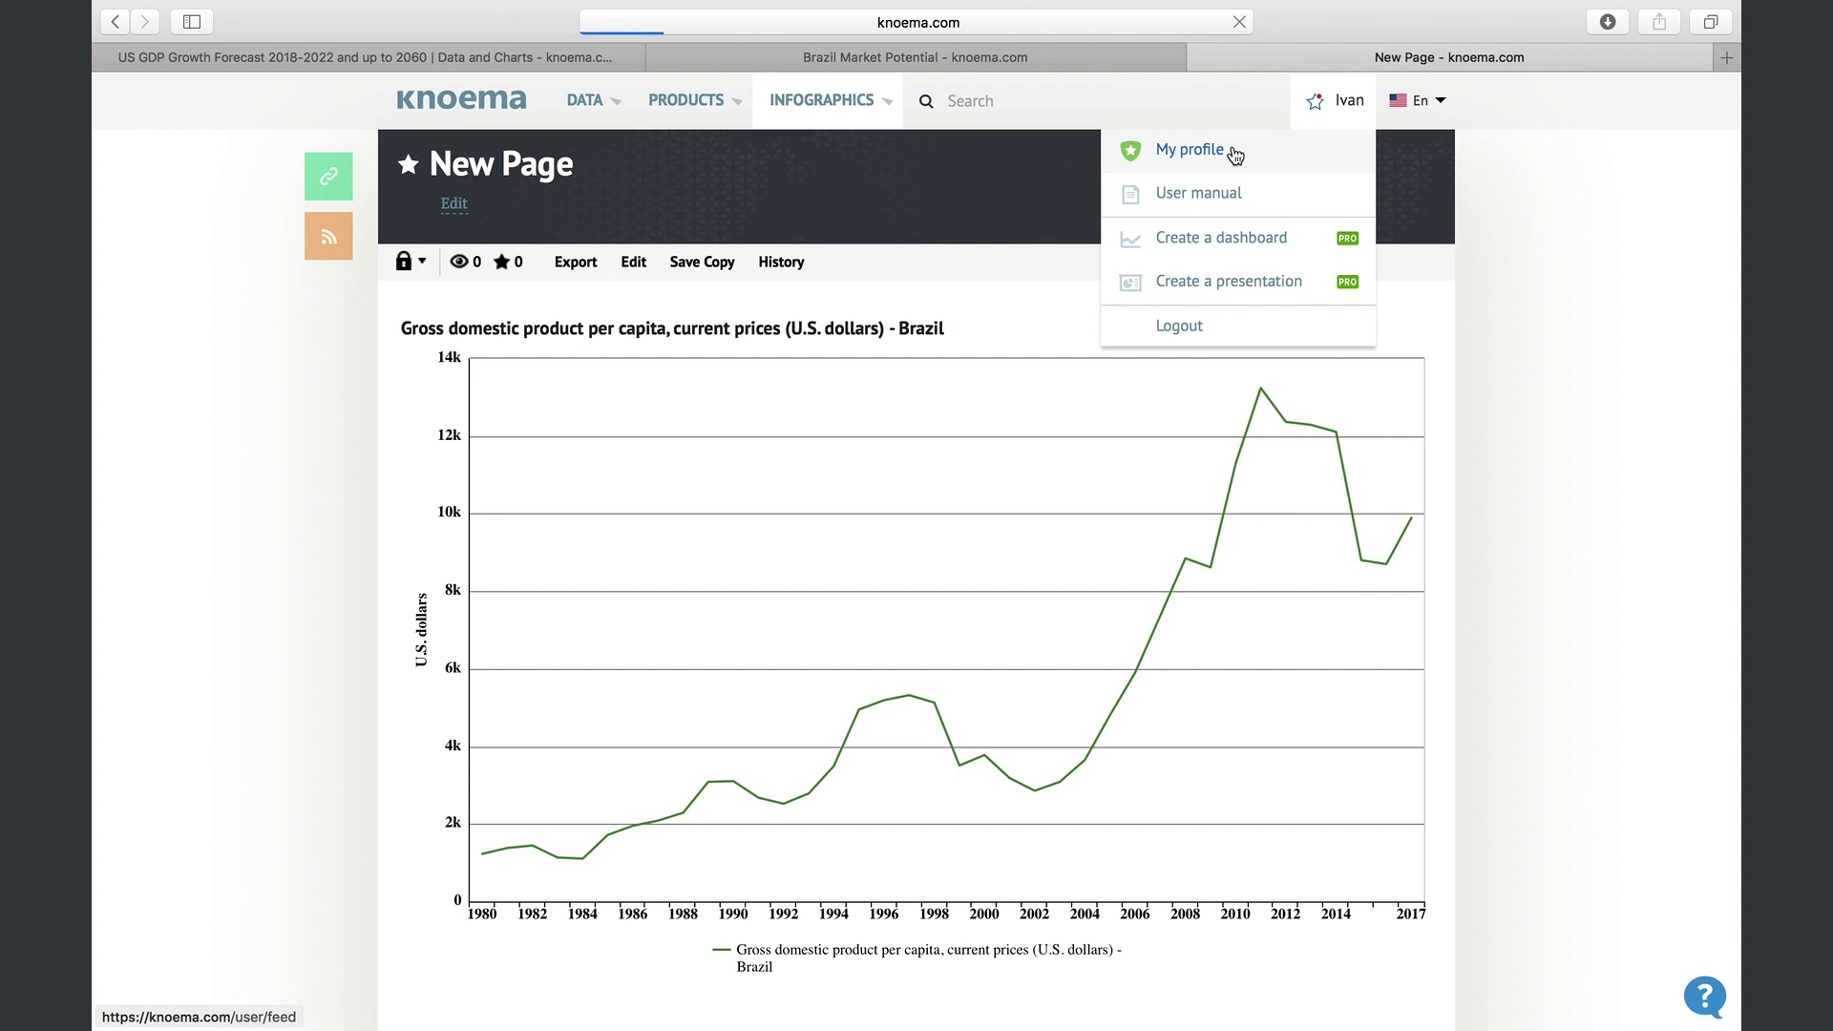